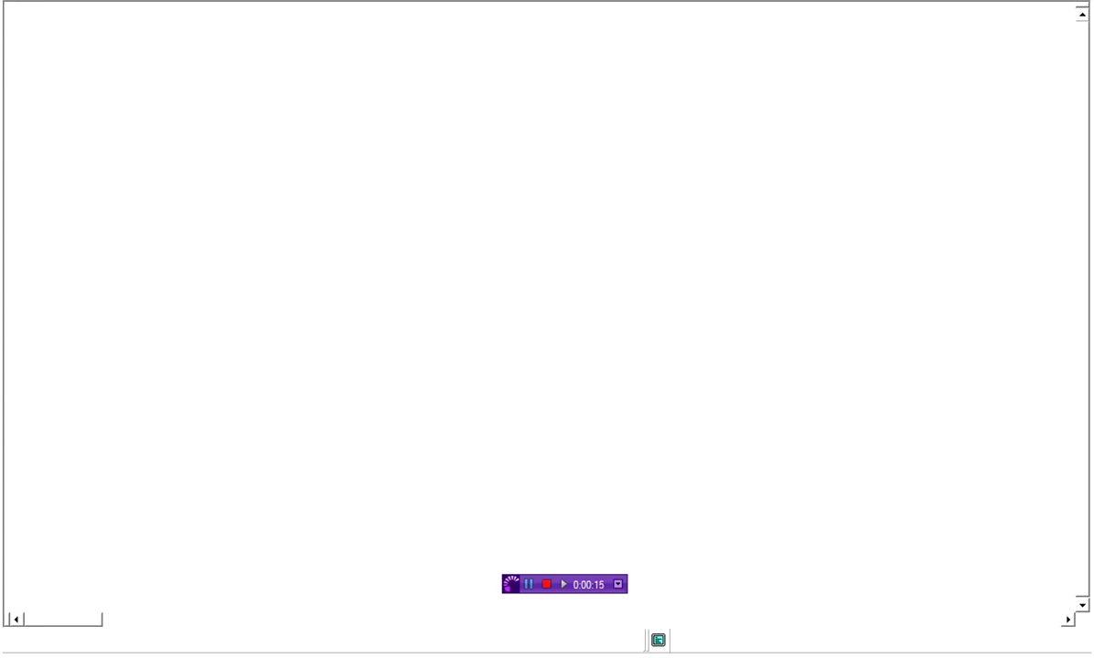
Write an empty void main() function with its opening and closing braces on separate lines
{"action": "type", "text": "voi"}
{"action": "key", "text": "BackSpace"}
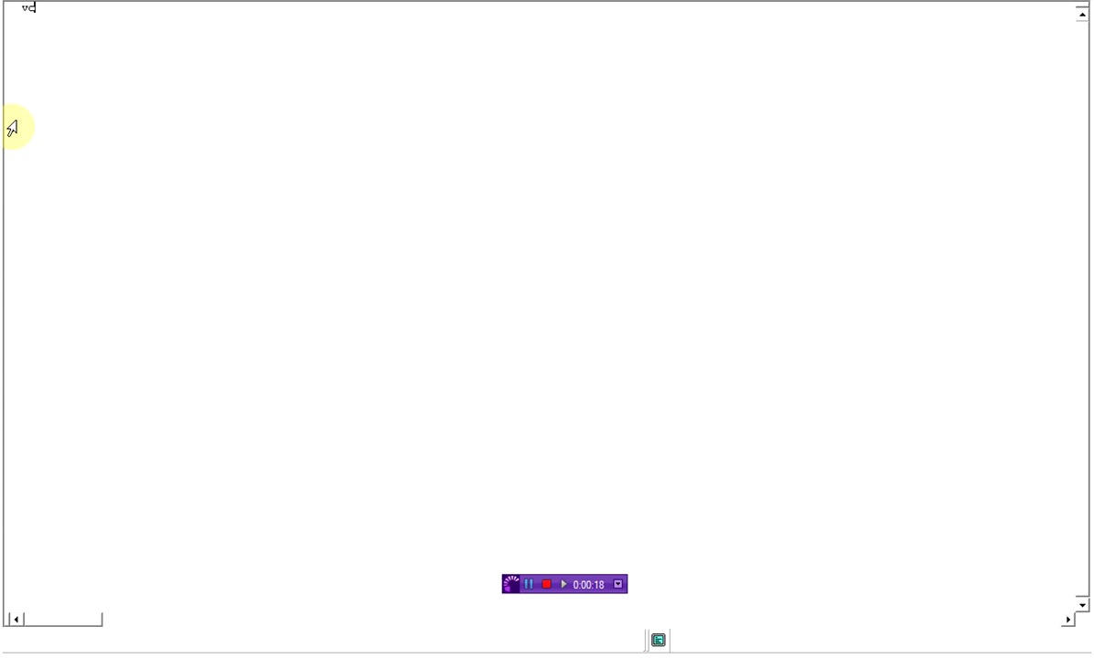
{"action": "key", "text": "BackSpace"}
{"action": "key", "text": "BackSpace"}
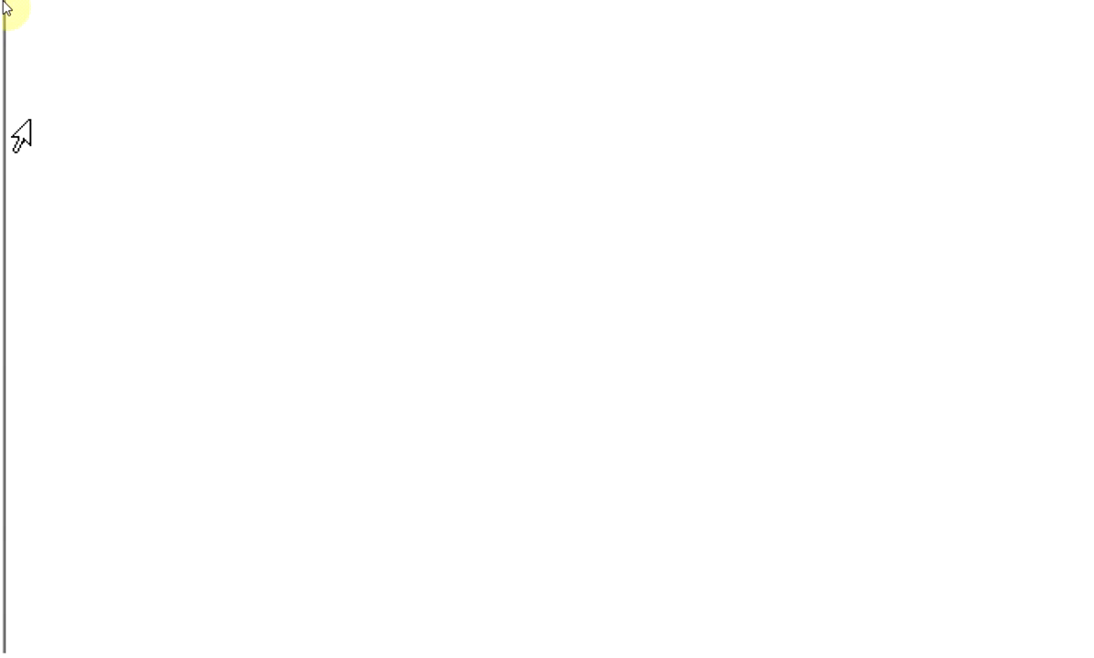
{"action": "type", "text": "voi"}
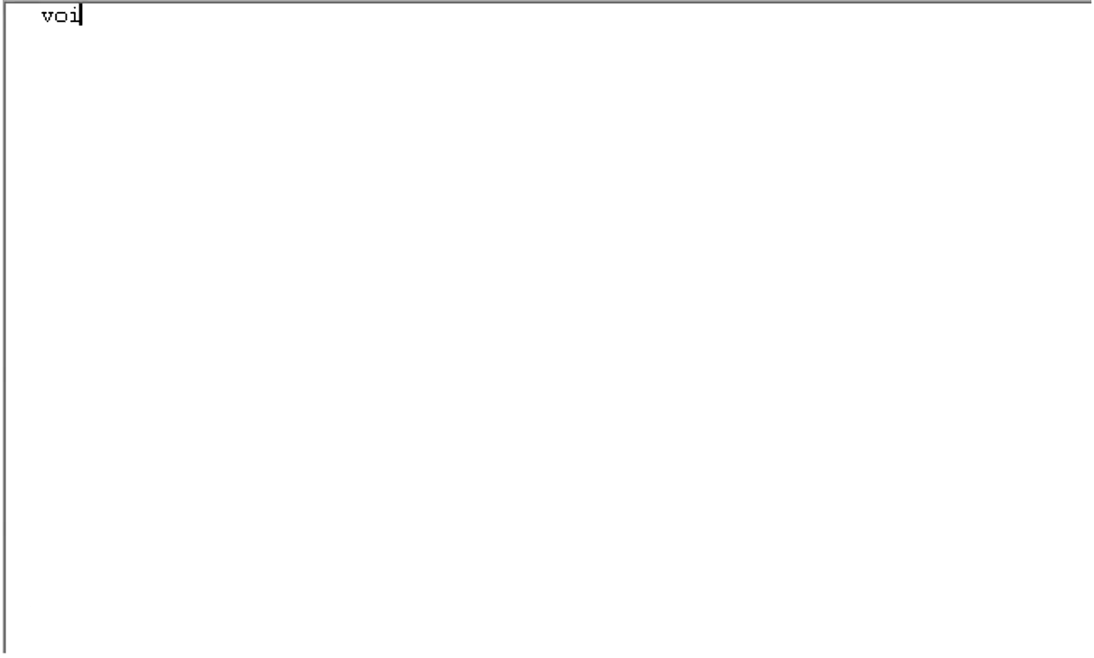
{"action": "type", "text": "d main()"}
{"action": "key", "text": "Return"}
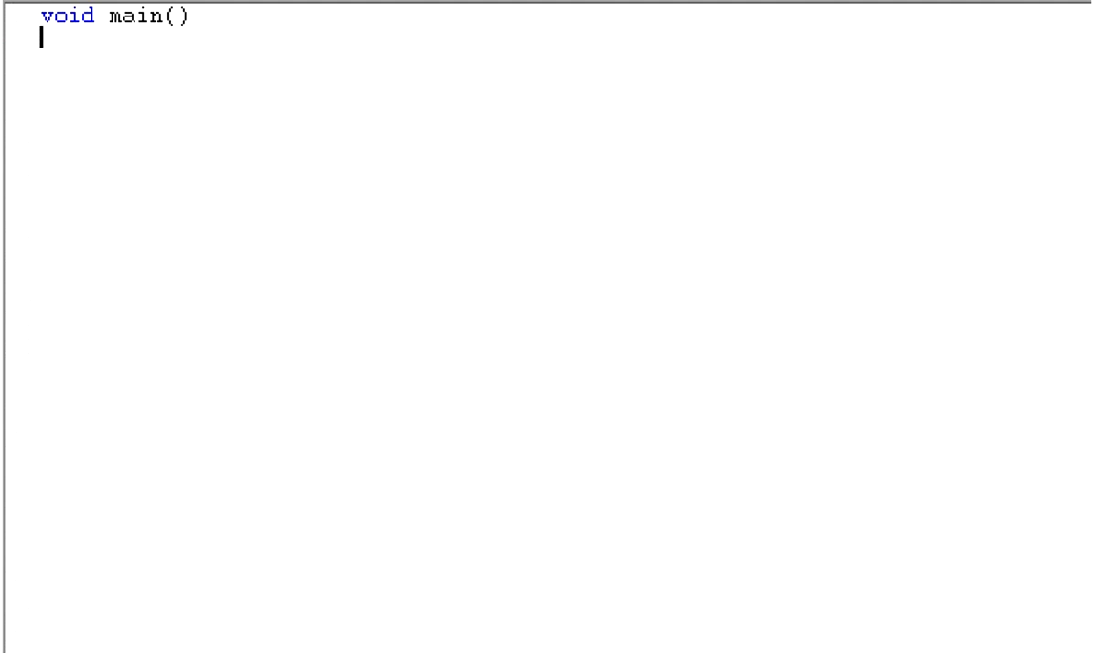
{"action": "type", "text": "{"}
{"action": "key", "text": "Return"}
{"action": "key", "text": "Return"}
{"action": "type", "text": "}"}
Add #include<stdio.h> above the main function, separated from it by a blank line
{"action": "left_click", "coordinate": [52, 16]}
{"action": "left_click", "coordinate": [40, 16]}
{"action": "key", "text": "Return"}
{"action": "key", "text": "Return"}
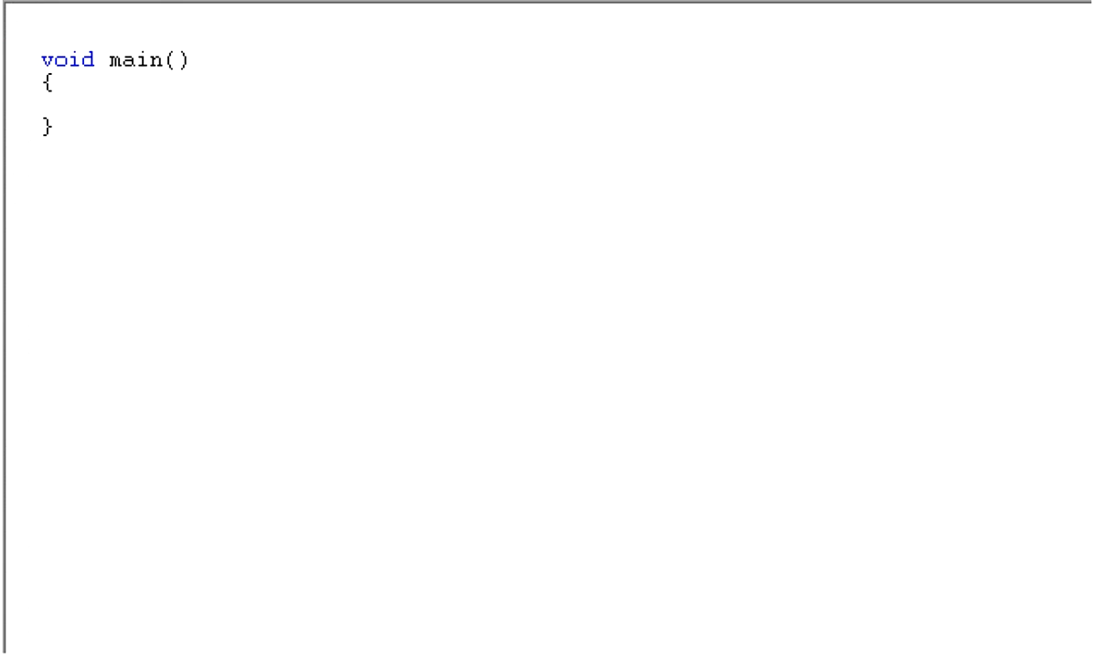
{"action": "type", "text": "$"}
{"action": "key", "text": "BackSpace"}
{"action": "type", "text": "#incl"}
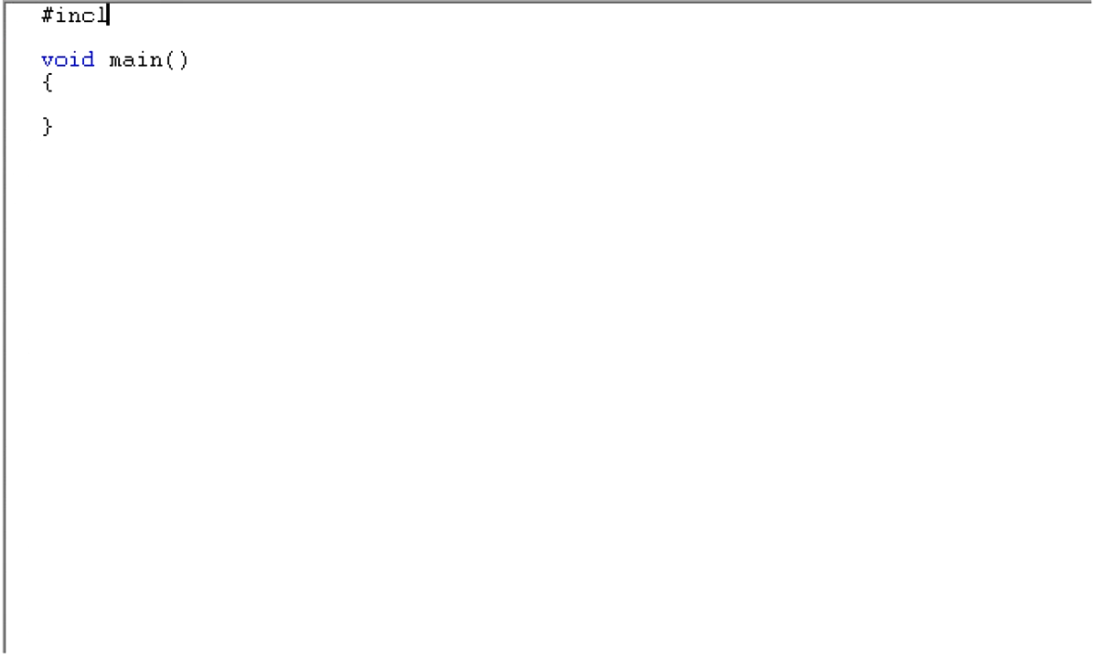
{"action": "type", "text": "ude<stdi"}
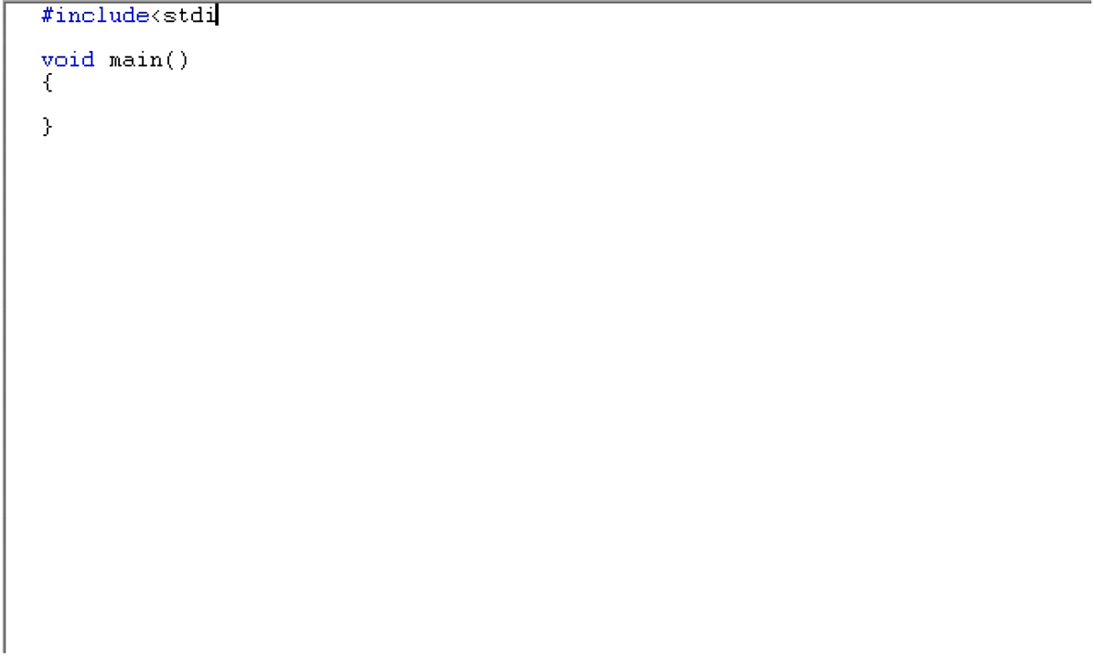
{"action": "type", "text": "o.h>"}
{"action": "left_click", "coordinate": [44, 47]}
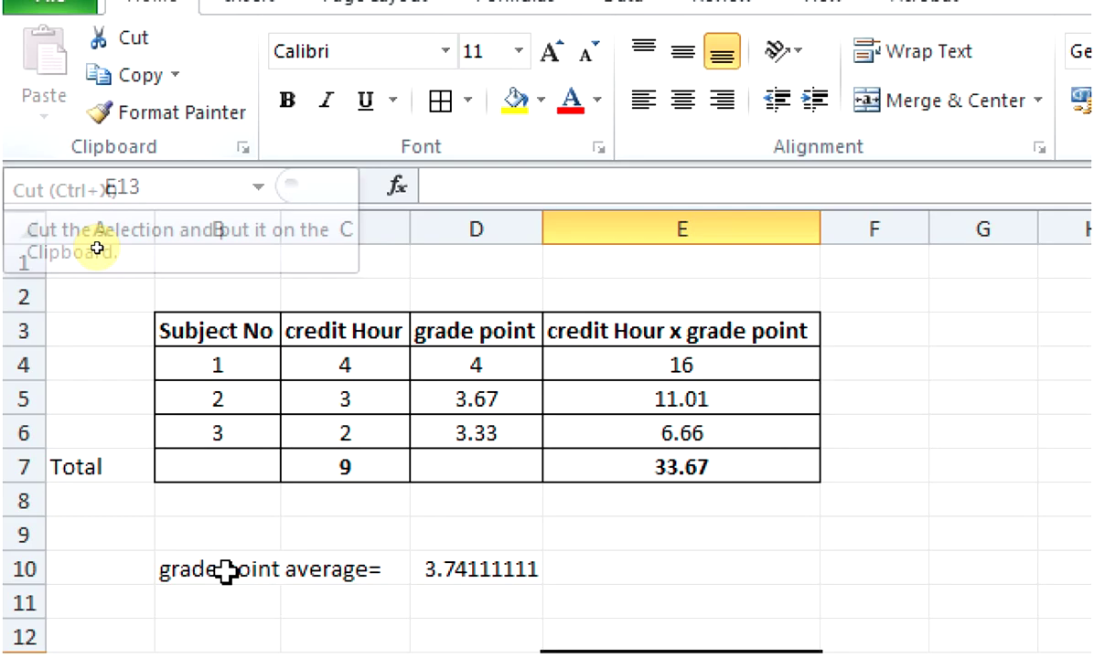
In the Excel grade sheet, colour the credit hour and grade point values in C4:D6 dark blue
{"action": "left_click", "coordinate": [314, 364]}
{"action": "key", "text": "shift+Right"}
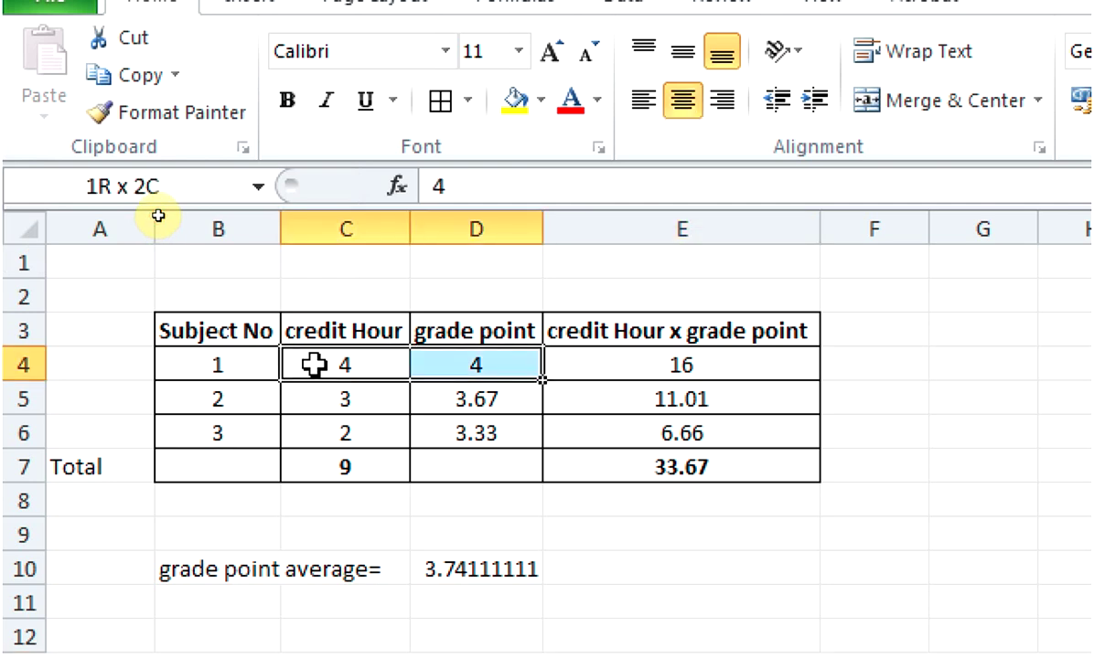
{"action": "key", "text": "shift+Down"}
{"action": "key", "text": "shift+Down"}
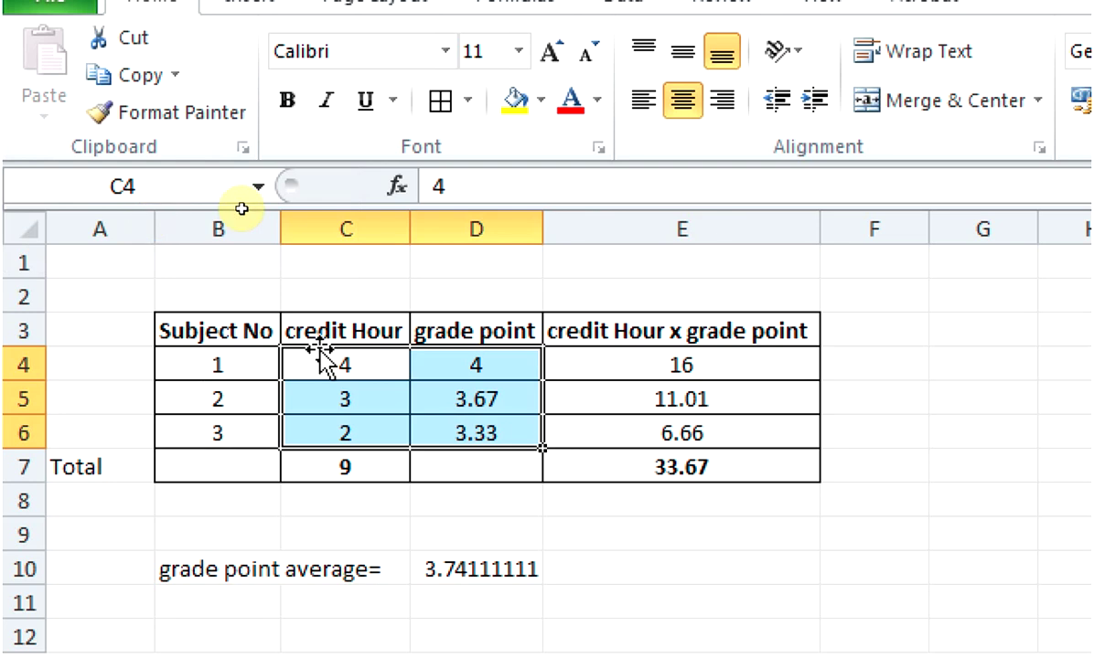
{"action": "left_click", "coordinate": [600, 108]}
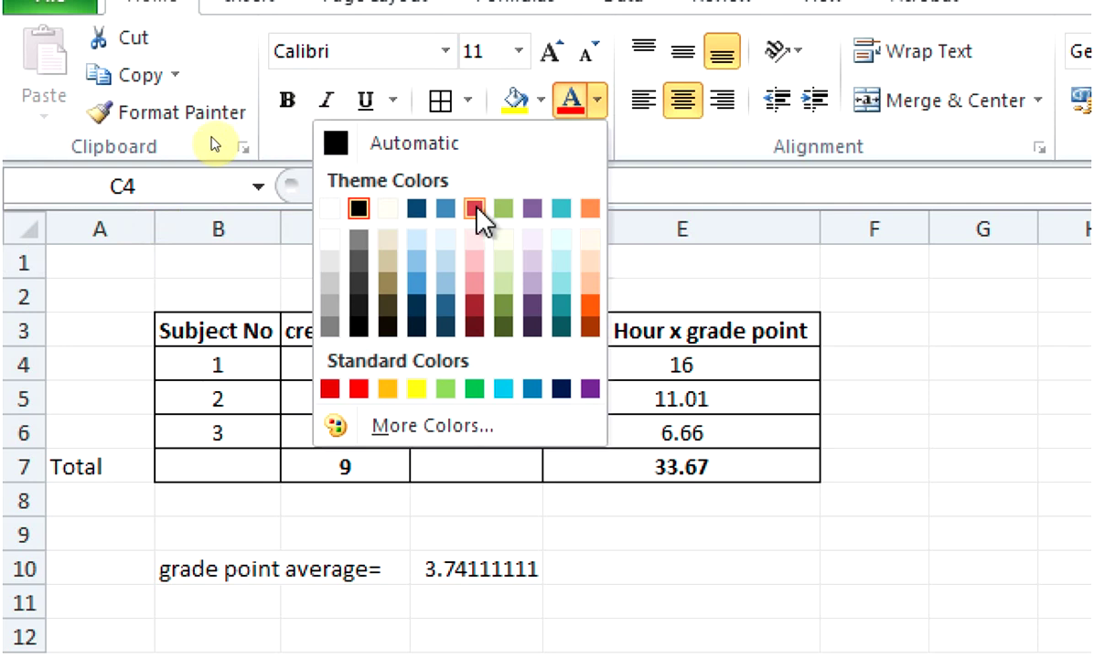
{"action": "left_click", "coordinate": [417, 209]}
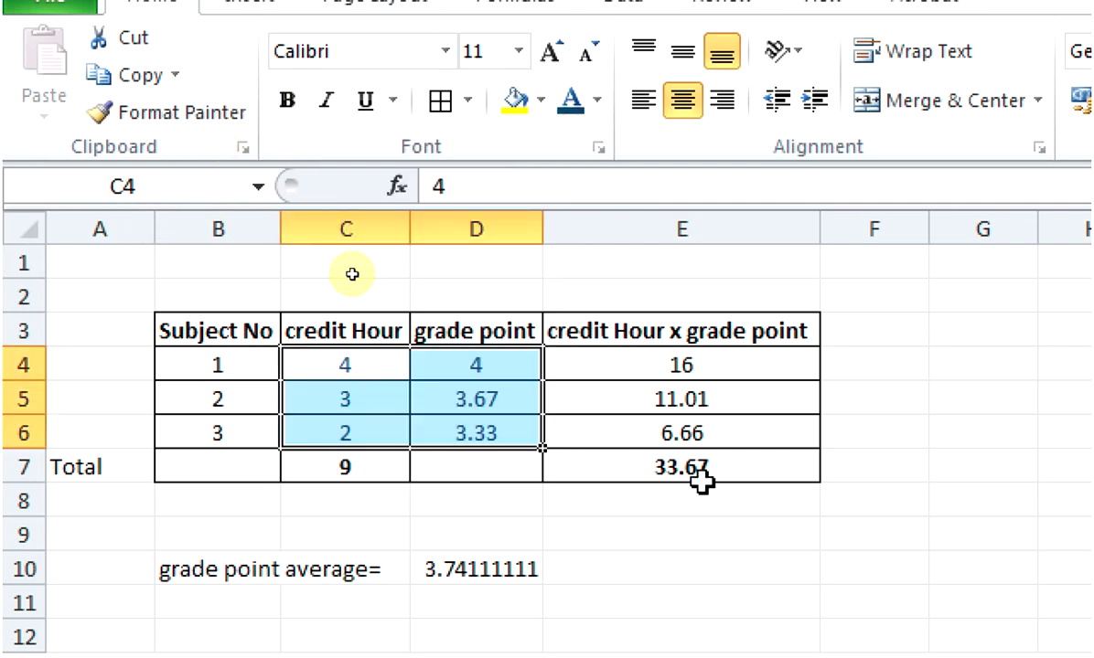
{"action": "key", "text": "Down"}
{"action": "key", "text": "Up"}
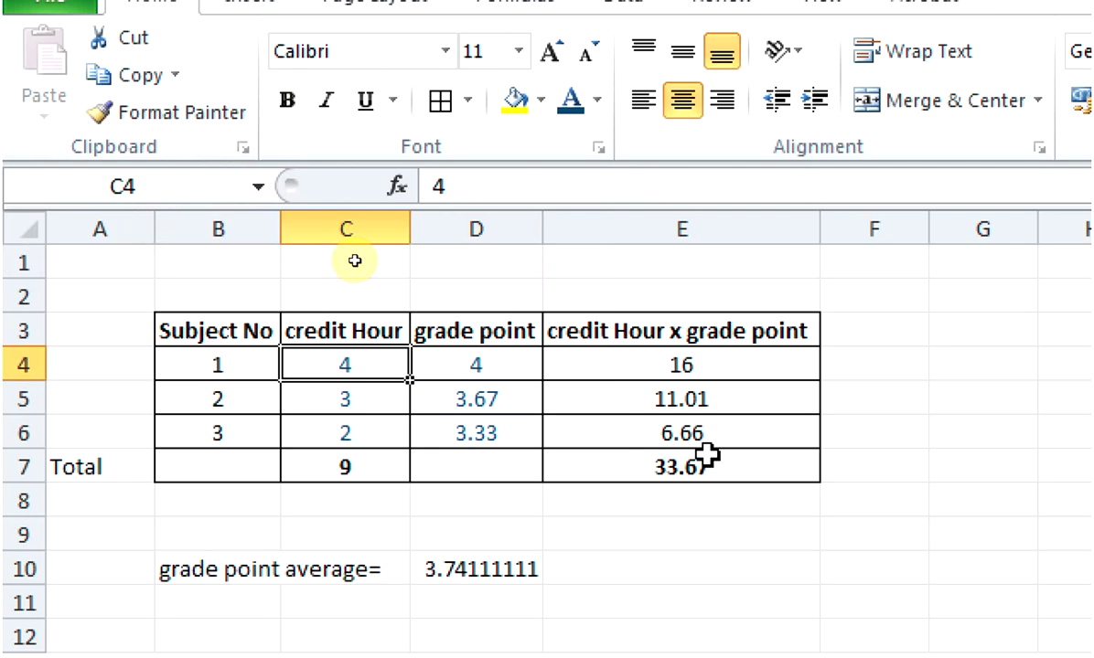
Recolour the credit hour and grade point values in C4:D6 with the dark red theme shade
{"action": "key", "text": "Right"}
{"action": "key", "text": "shift+Left"}
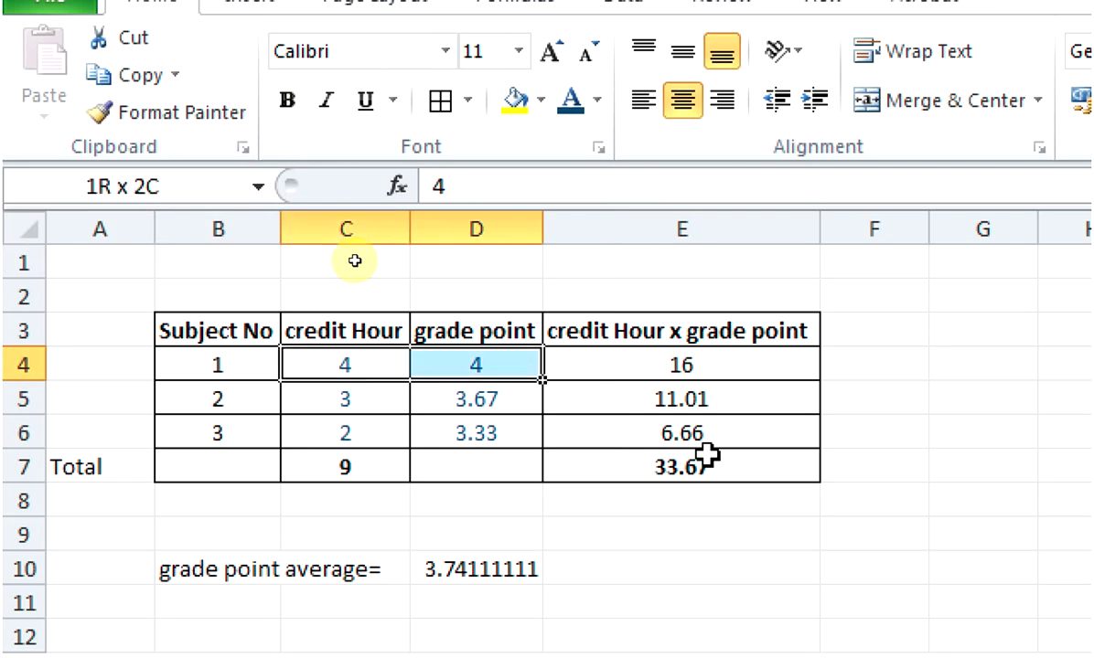
{"action": "key", "text": "shift+Down"}
{"action": "key", "text": "shift+Down"}
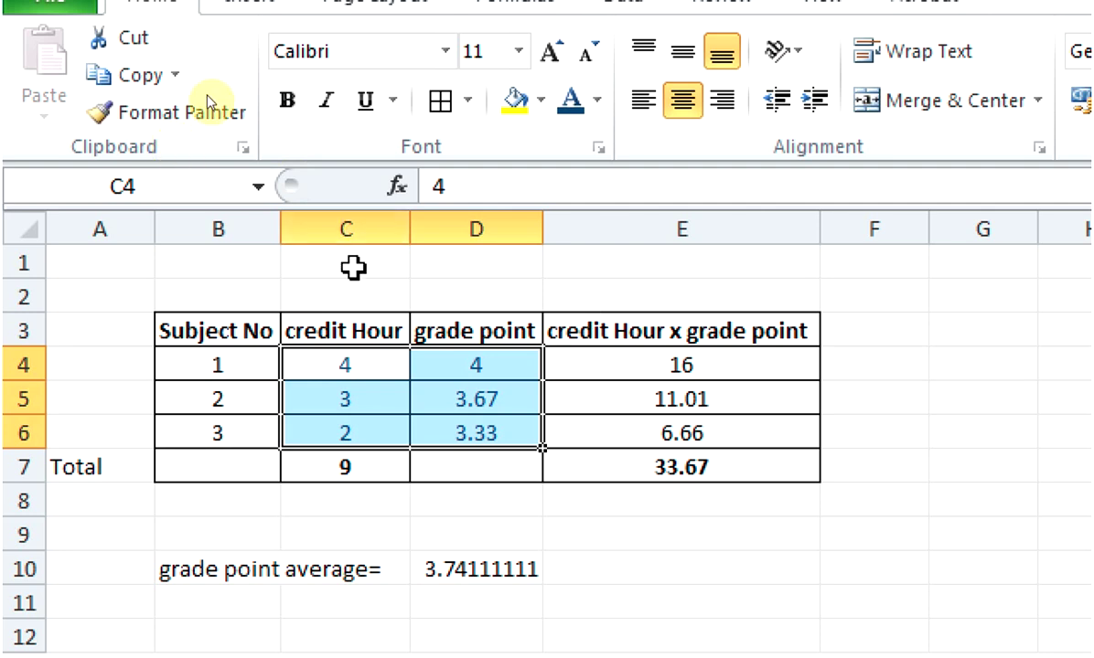
{"action": "left_click", "coordinate": [593, 108]}
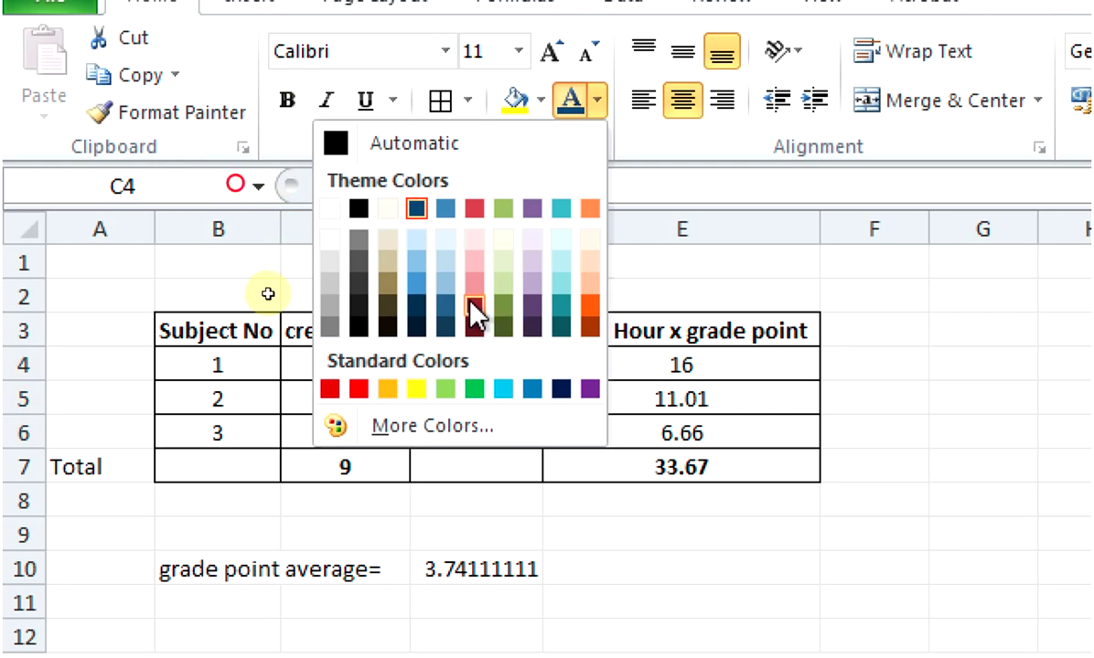
{"action": "left_click", "coordinate": [472, 305]}
{"action": "key", "text": "Down"}
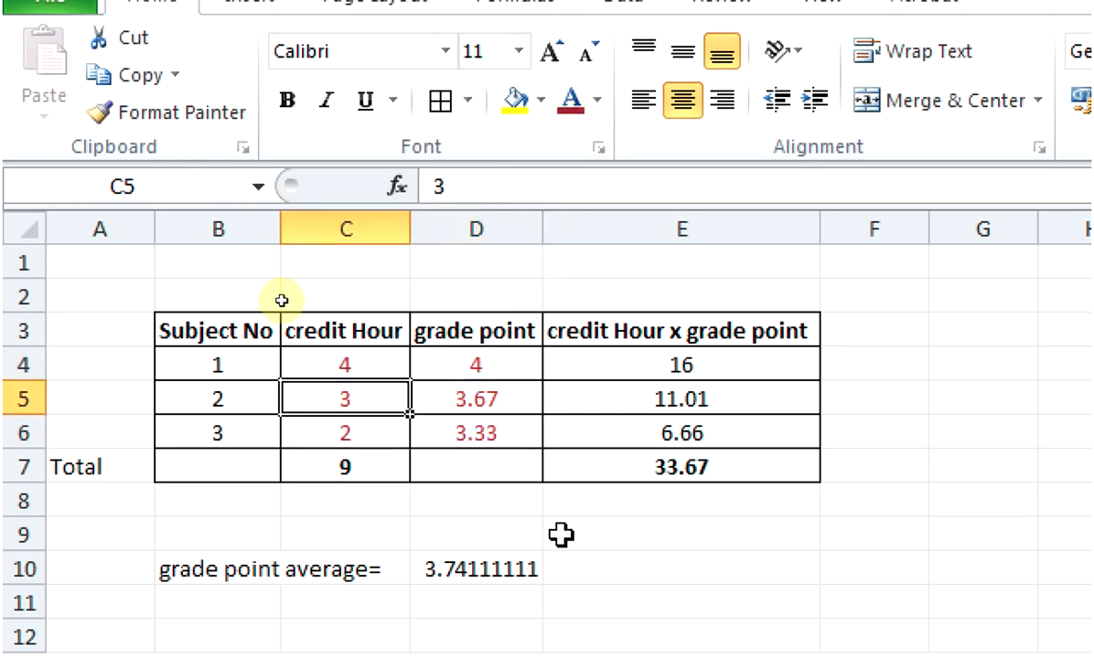
Set the font colour of the values in C4:D6 to the darker orange theme shade
{"action": "key", "text": "Up"}
{"action": "key", "text": "shift+Down"}
{"action": "key", "text": "shift+Down"}
{"action": "key", "text": "shift+Right"}
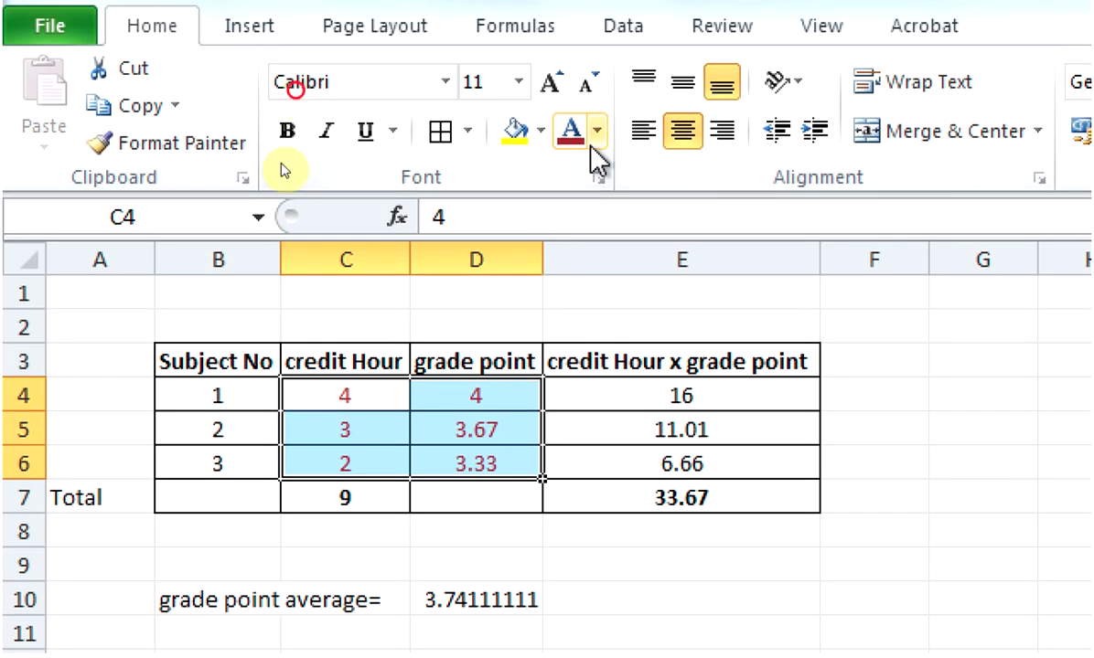
{"action": "left_click", "coordinate": [596, 133]}
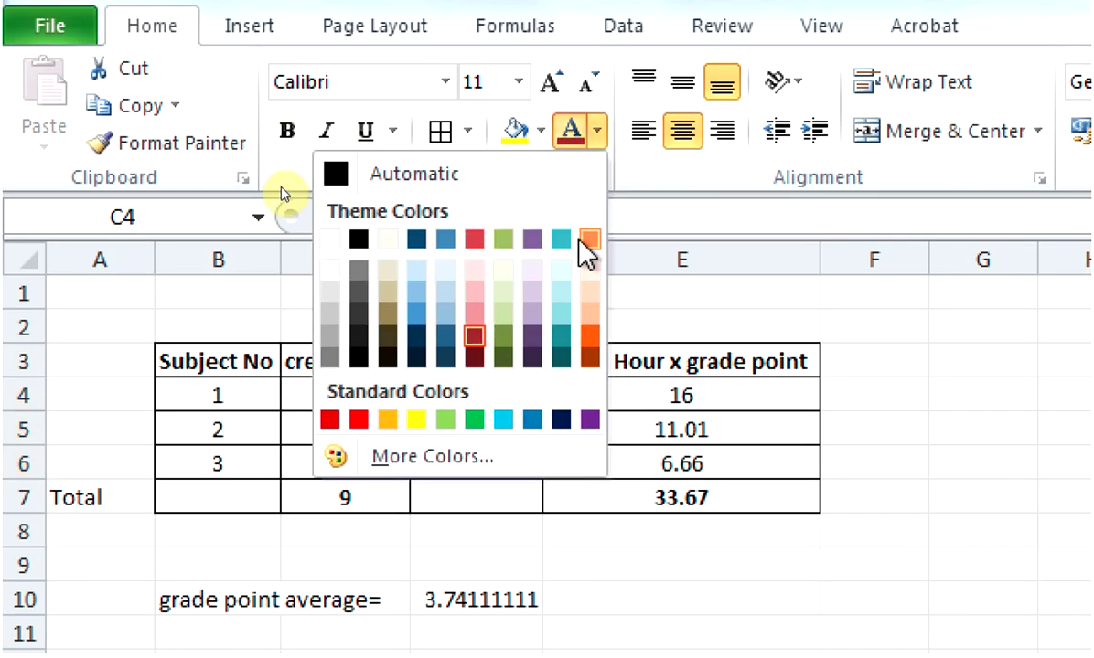
{"action": "left_click", "coordinate": [590, 348]}
{"action": "key", "text": "Down"}
{"action": "key", "text": "Down"}
{"action": "key", "text": "Down"}
{"action": "key", "text": "Down"}
{"action": "key", "text": "Down"}
{"action": "key", "text": "Down"}
{"action": "key", "text": "Down"}
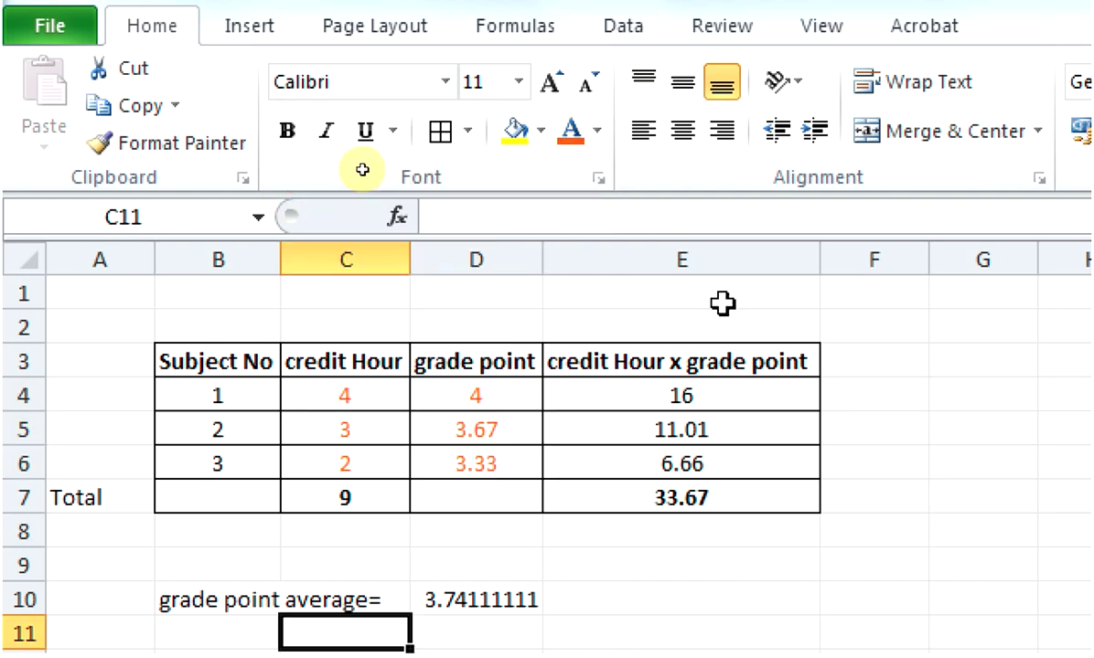
Go through the credit hour and grade point entries for each subject in rows 4 to 6
{"action": "key", "text": "Up"}
{"action": "key", "text": "Up"}
{"action": "key", "text": "Up"}
{"action": "key", "text": "Up"}
{"action": "key", "text": "Up"}
{"action": "key", "text": "Up"}
{"action": "key", "text": "Up"}
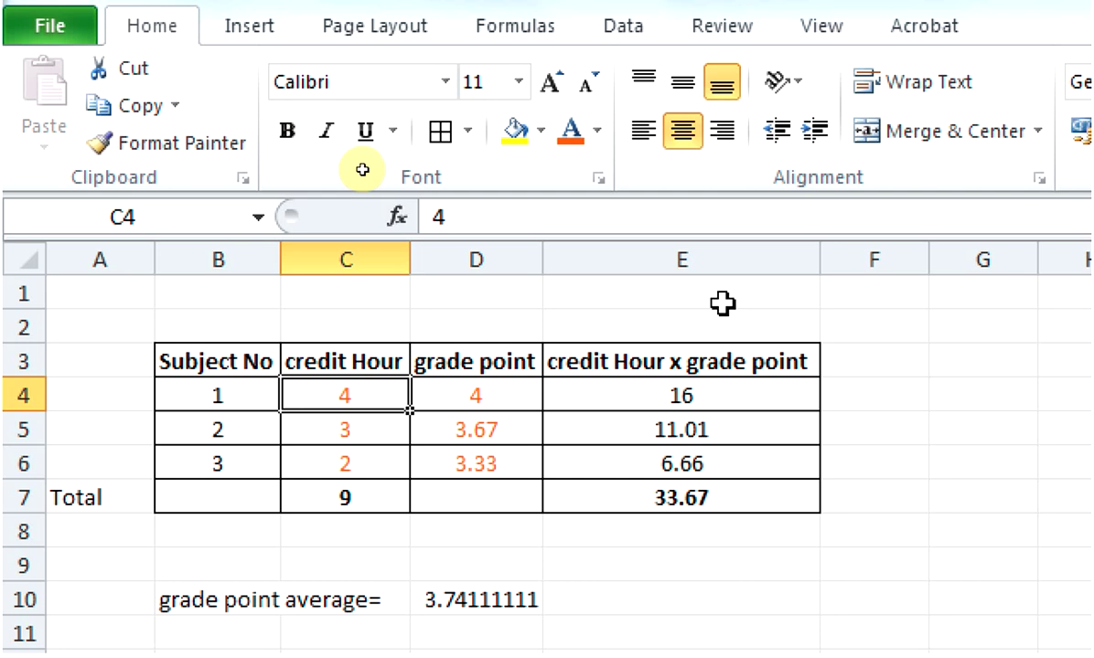
{"action": "key", "text": "Left"}
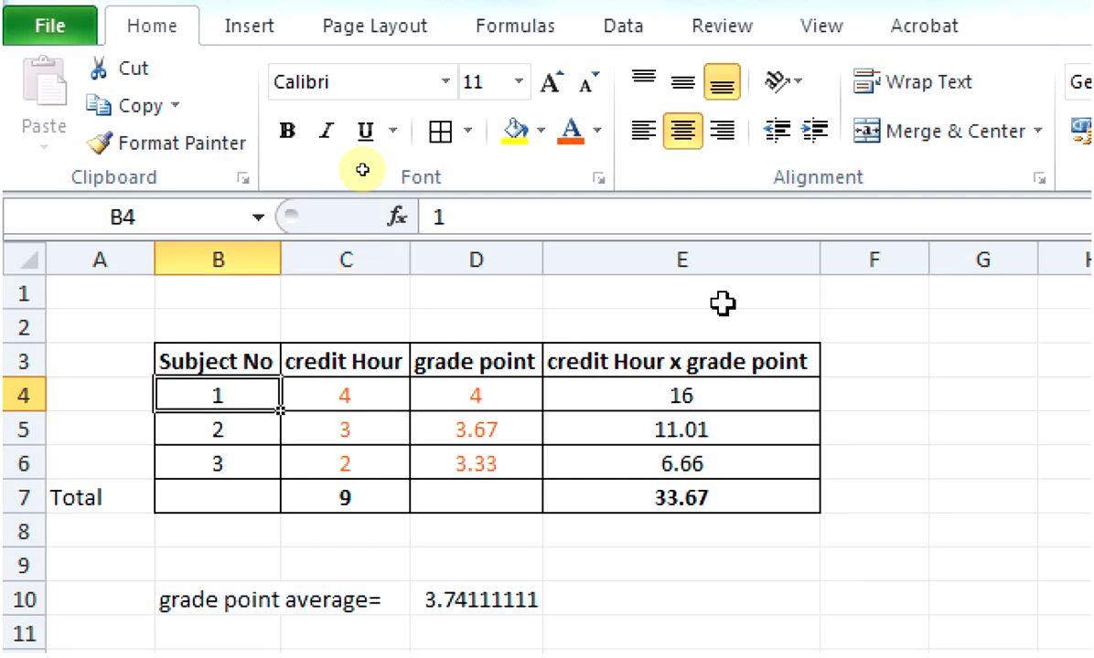
{"action": "key", "text": "Right"}
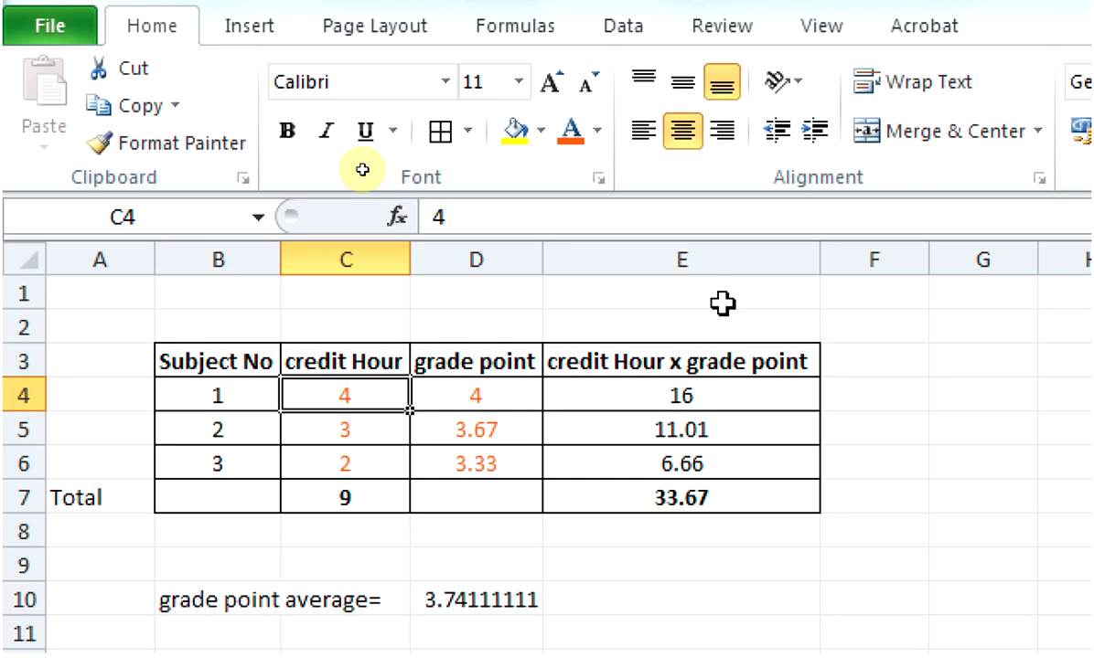
{"action": "key", "text": "Right"}
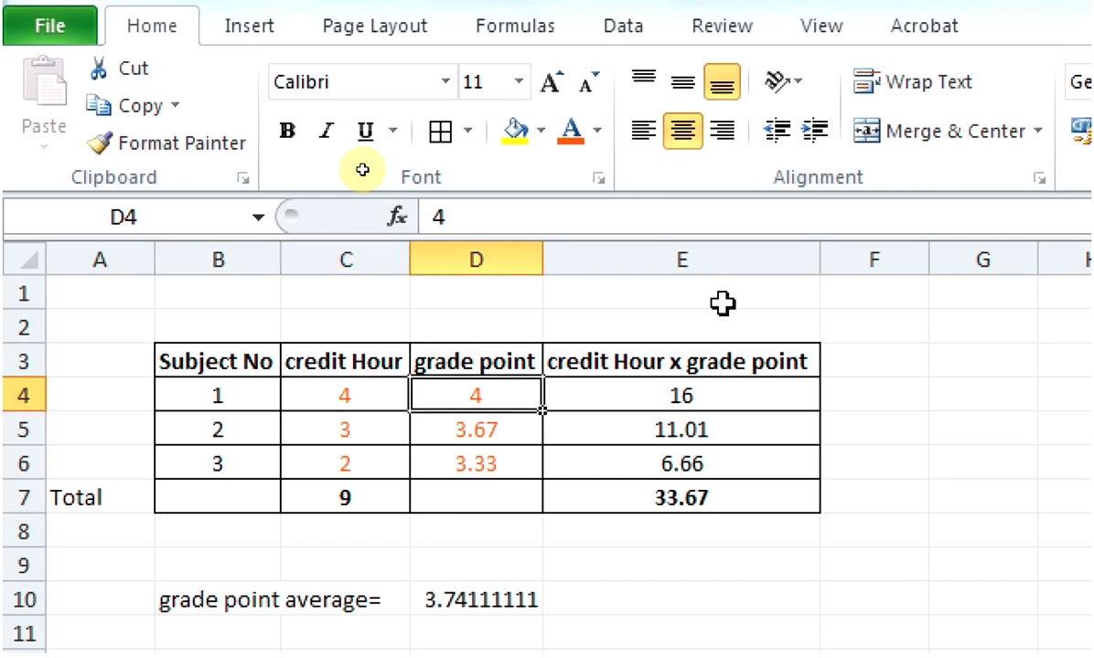
{"action": "key", "text": "Left"}
{"action": "key", "text": "Left"}
{"action": "key", "text": "Down"}
{"action": "key", "text": "Right"}
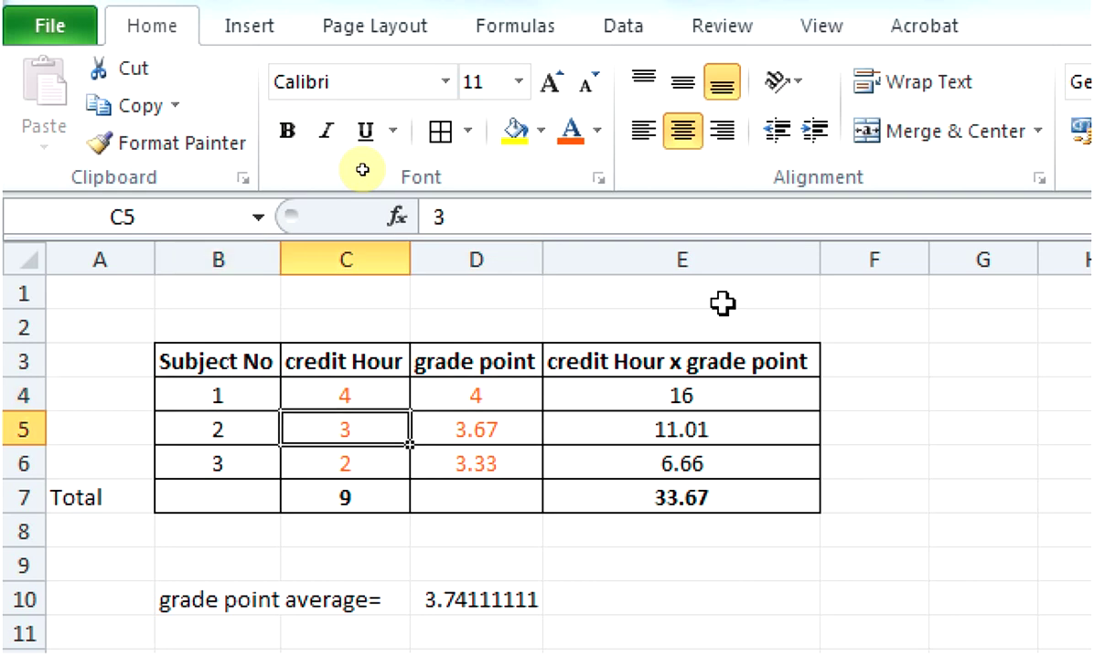
{"action": "key", "text": "Right"}
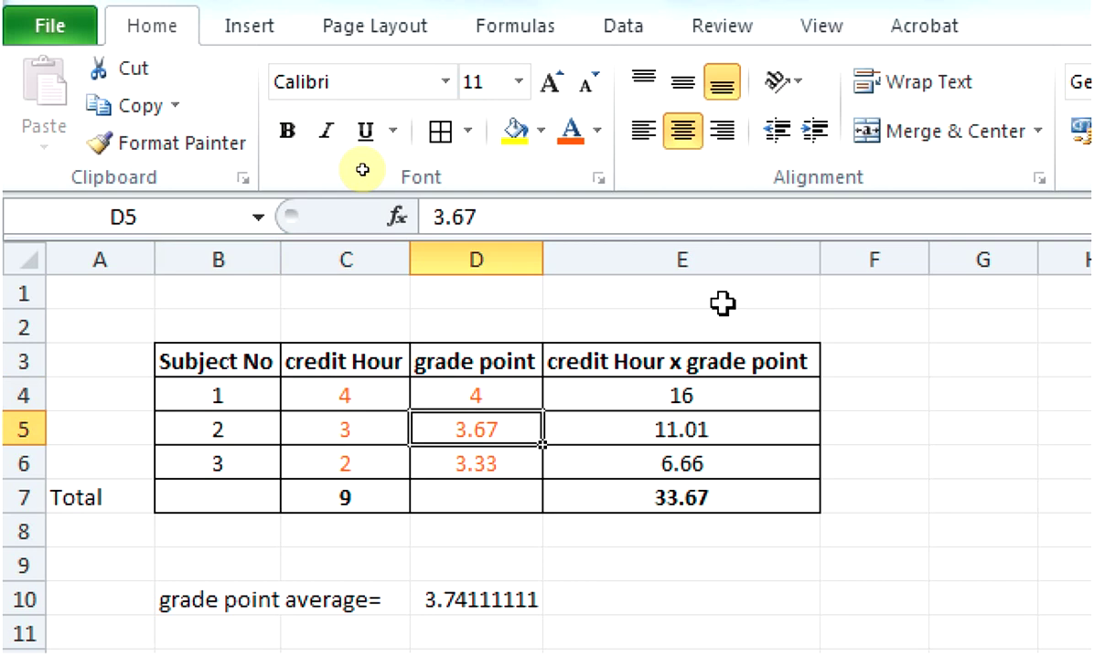
{"action": "key", "text": "Down"}
{"action": "key", "text": "Left"}
{"action": "key", "text": "Left"}
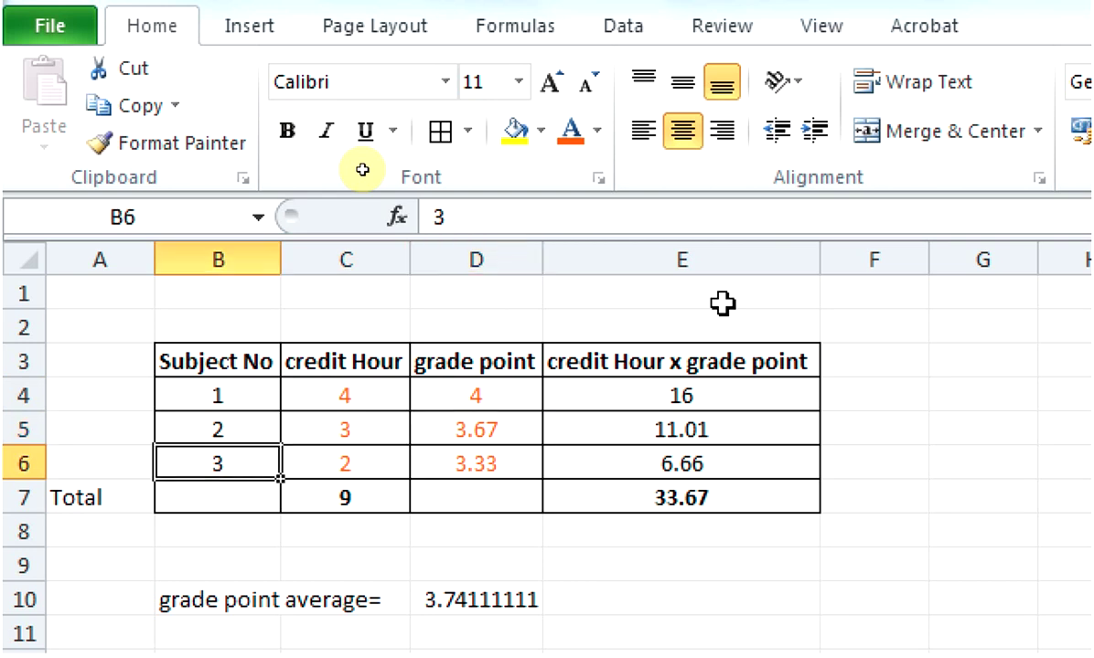
{"action": "key", "text": "Right"}
{"action": "key", "text": "Right"}
{"action": "key", "text": "Up"}
{"action": "key", "text": "Up"}
{"action": "key", "text": "Left"}
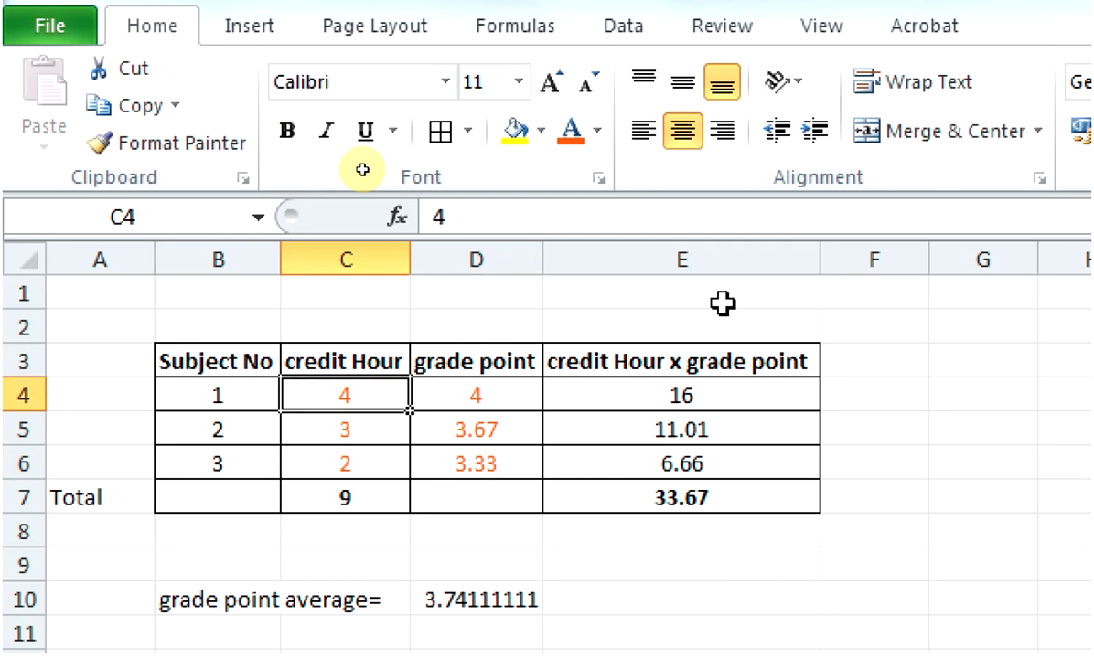
Examine the formulas in the credit Hour x grade point column and the totals in row 7
{"action": "key", "text": "Right"}
{"action": "key", "text": "Right"}
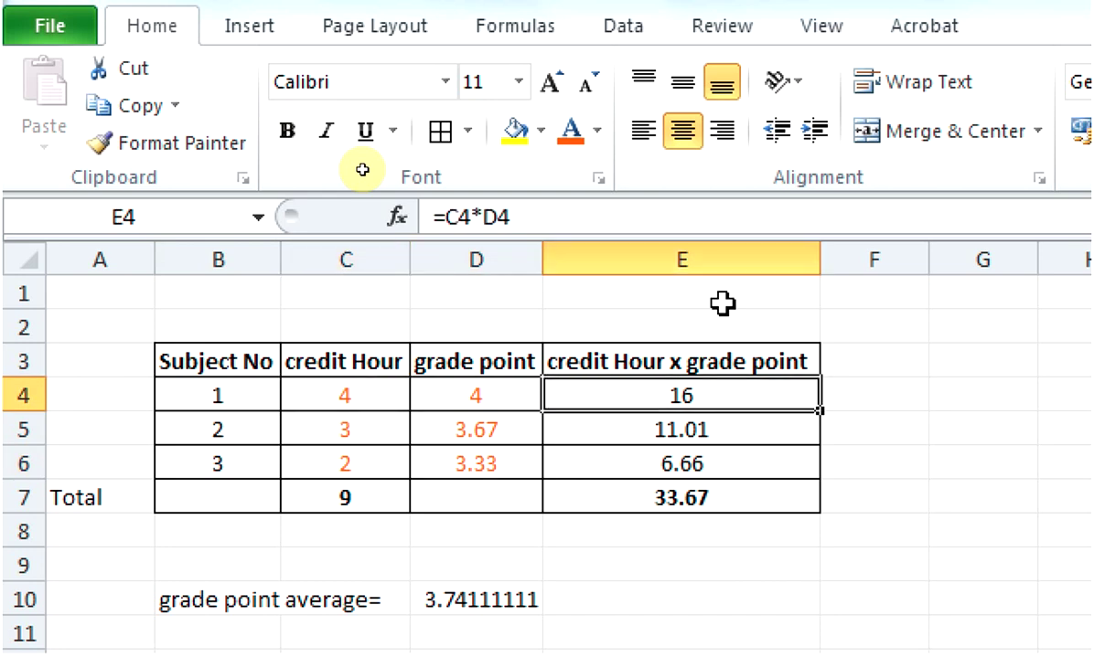
{"action": "key", "text": "Down"}
{"action": "key", "text": "Down"}
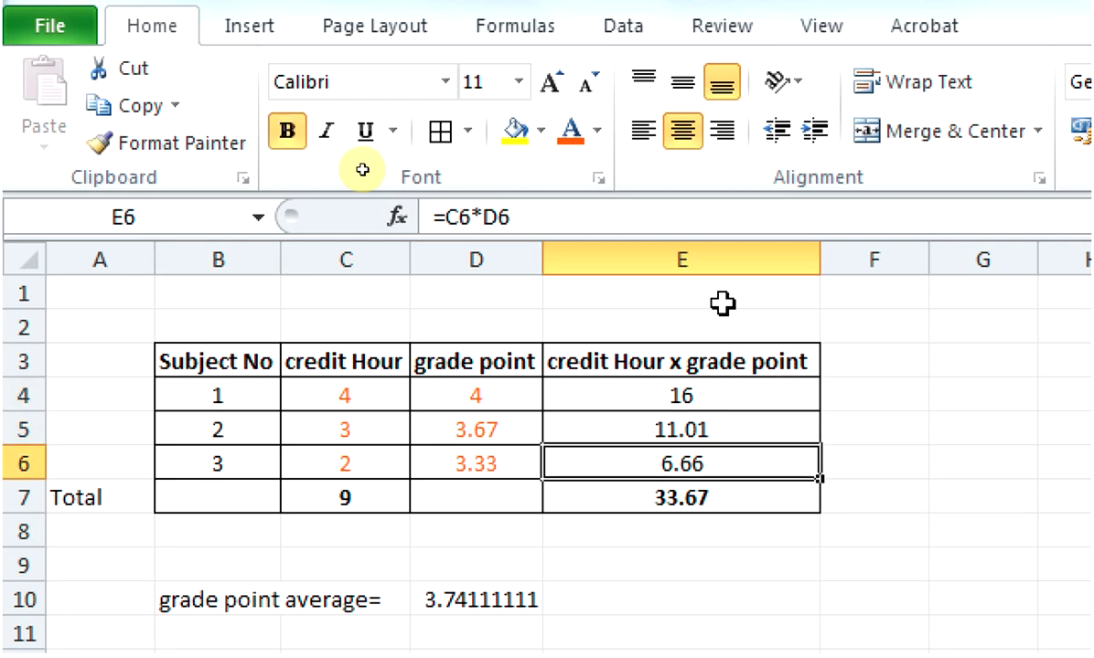
{"action": "key", "text": "Up"}
{"action": "key", "text": "Up"}
{"action": "key", "text": "Down"}
{"action": "key", "text": "Down"}
{"action": "key", "text": "Down"}
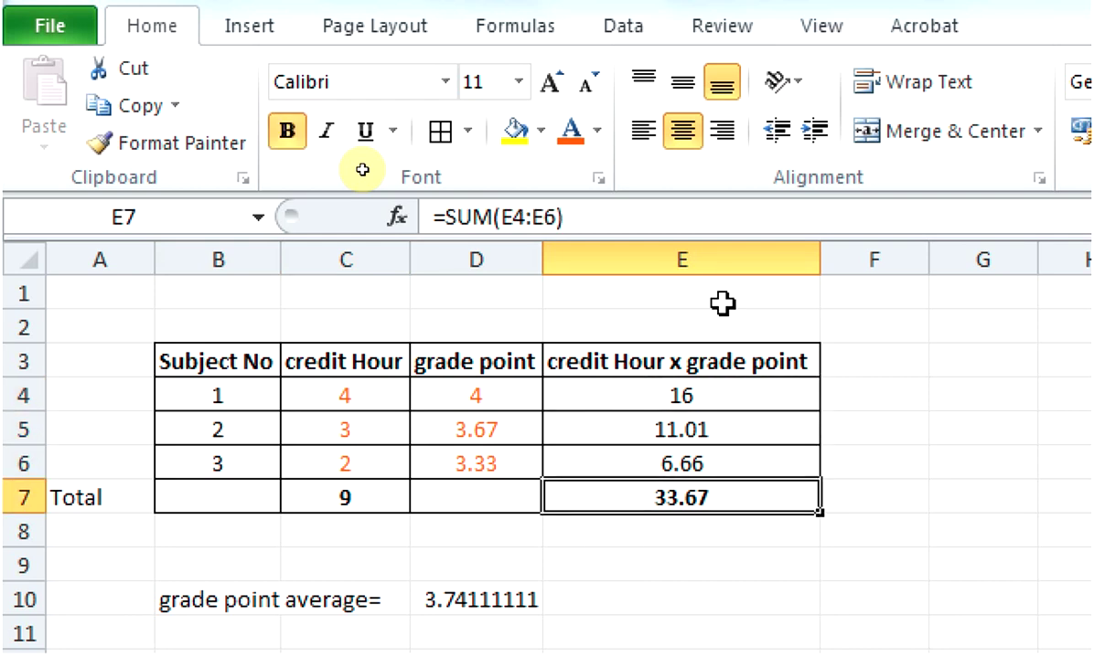
{"action": "key", "text": "Left"}
{"action": "key", "text": "Left"}
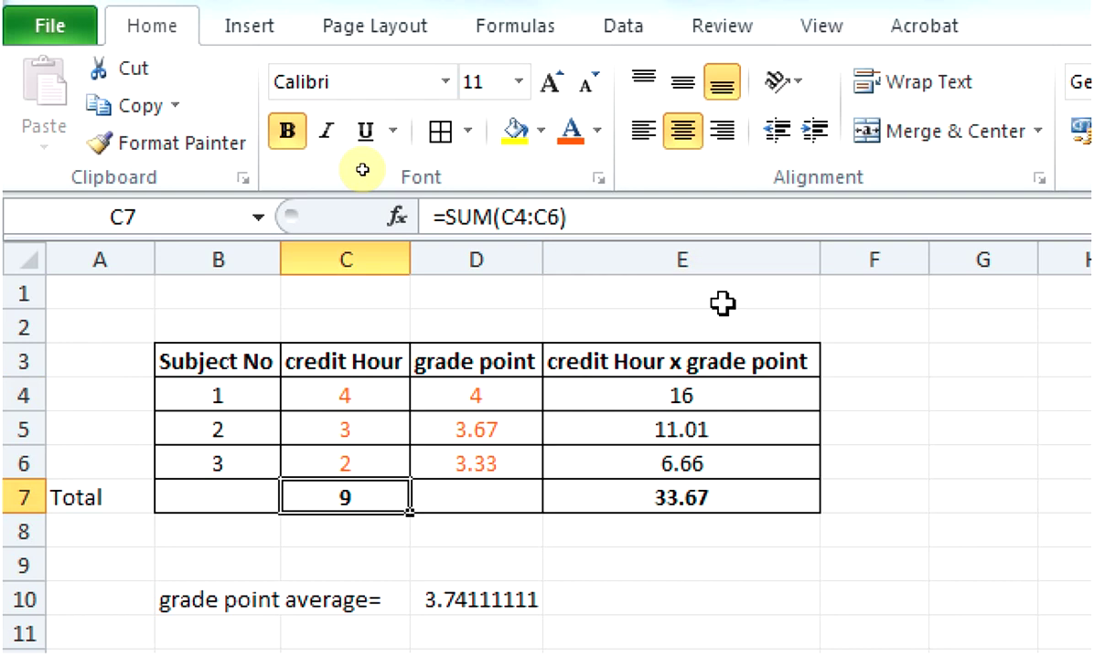
{"action": "key", "text": "Right"}
{"action": "key", "text": "Right"}
{"action": "key", "text": "Up"}
{"action": "key", "text": "Up"}
{"action": "key", "text": "Up"}
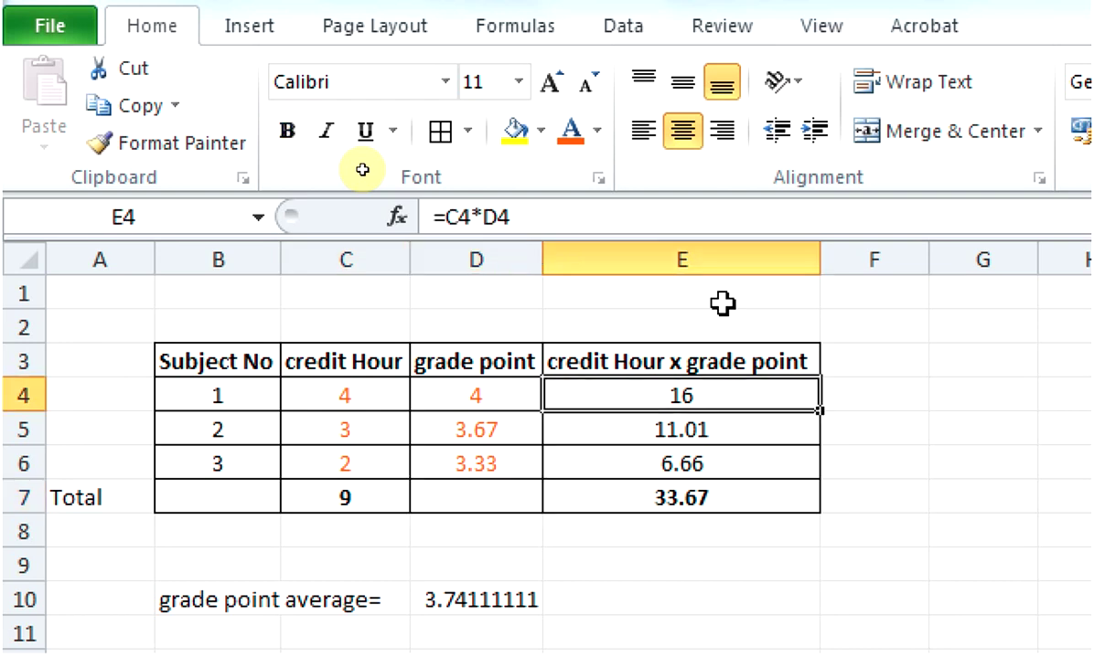
{"action": "key", "text": "Up"}
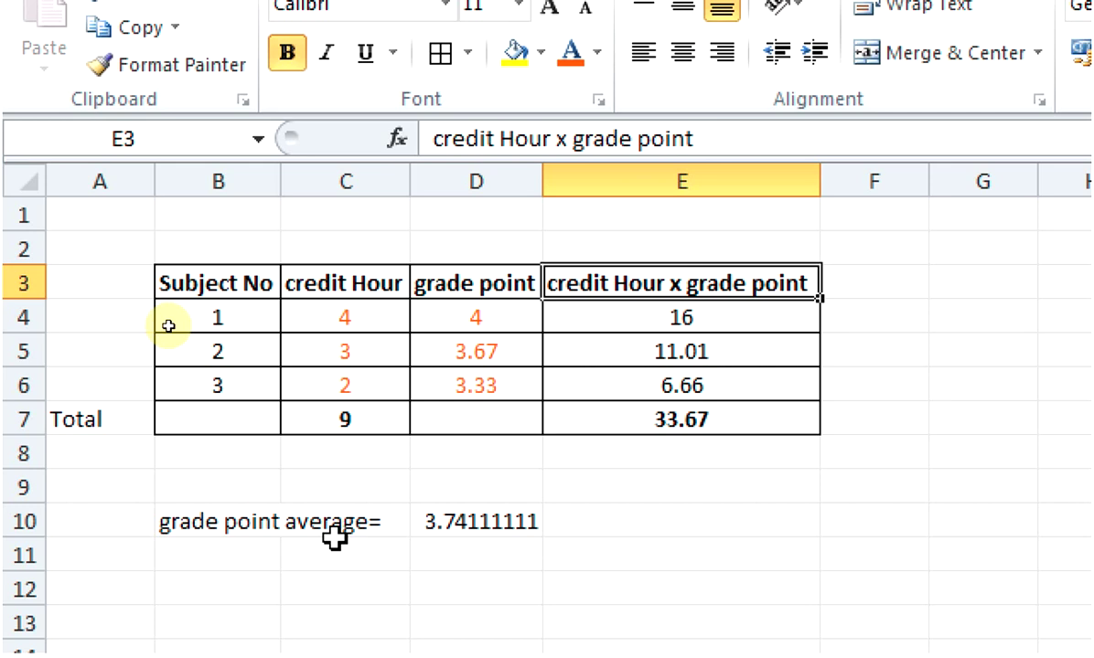
{"action": "left_click", "coordinate": [673, 422]}
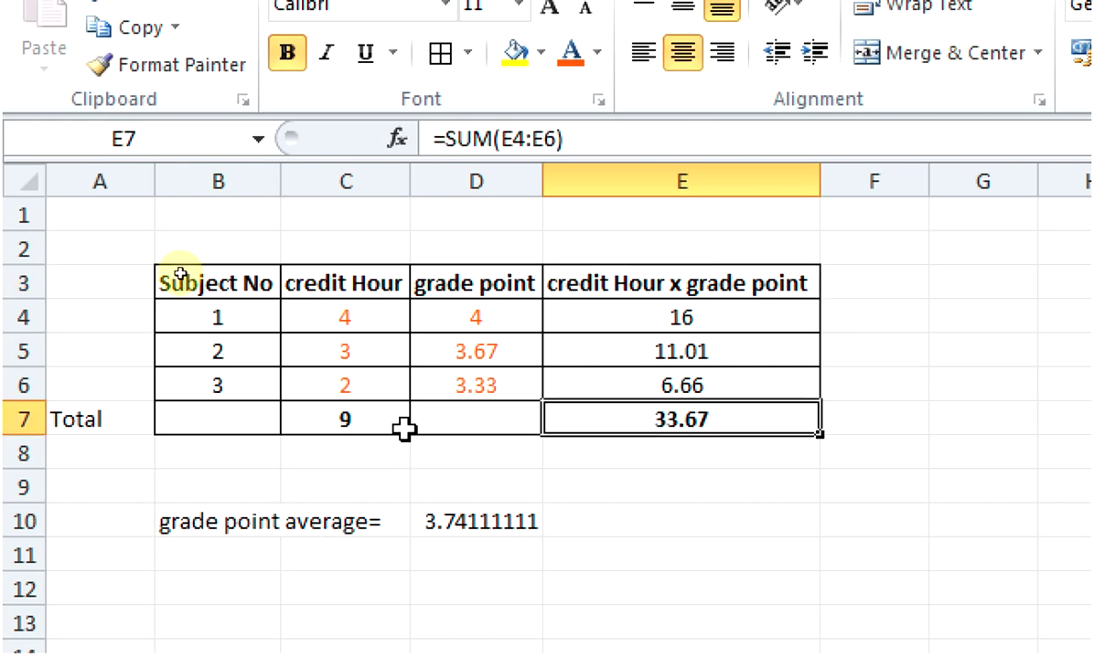
Review the credit hour total formula in C7 and each credit hour and grade point entry in C4:D6
{"action": "left_click", "coordinate": [353, 426]}
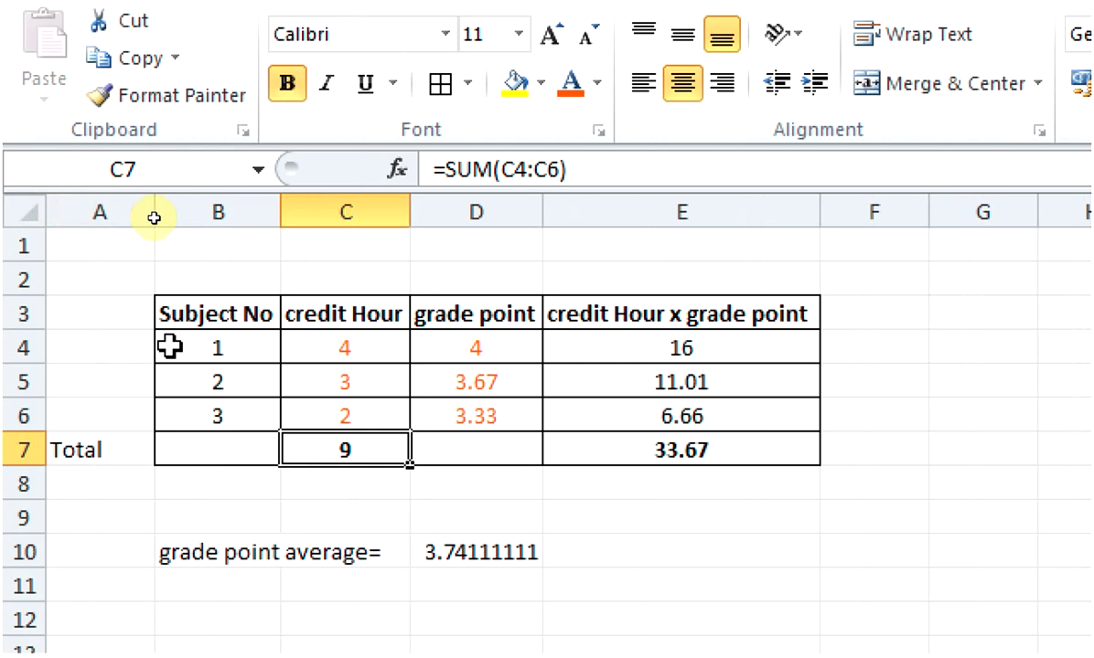
{"action": "left_click", "coordinate": [308, 343]}
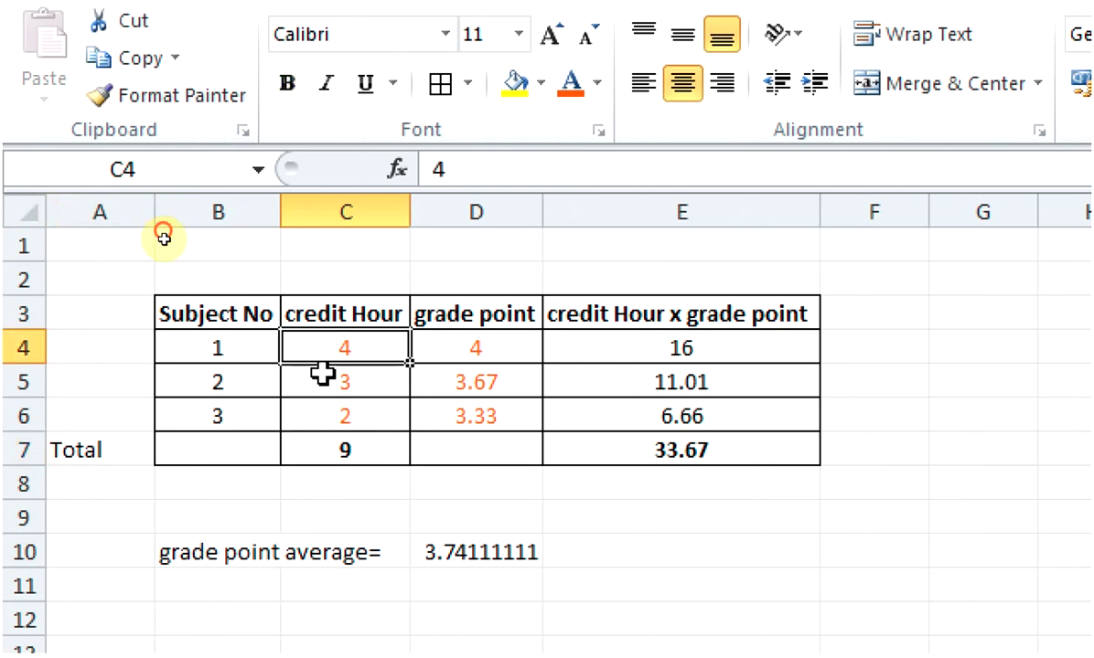
{"action": "left_click", "coordinate": [322, 375]}
{"action": "left_click", "coordinate": [329, 413]}
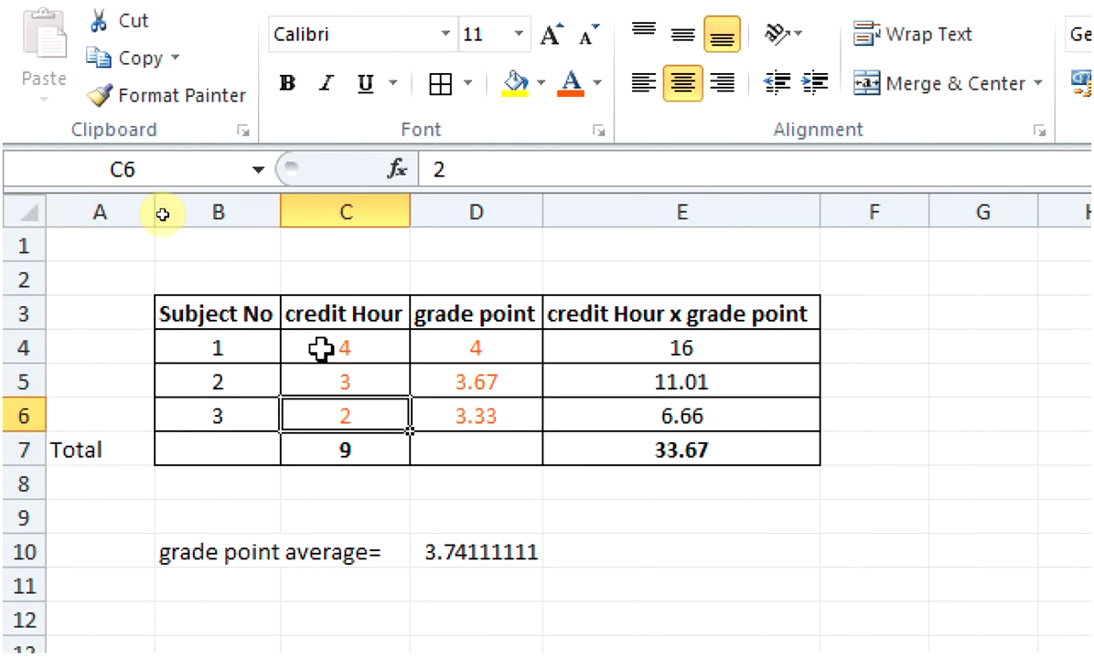
{"action": "left_click", "coordinate": [322, 347]}
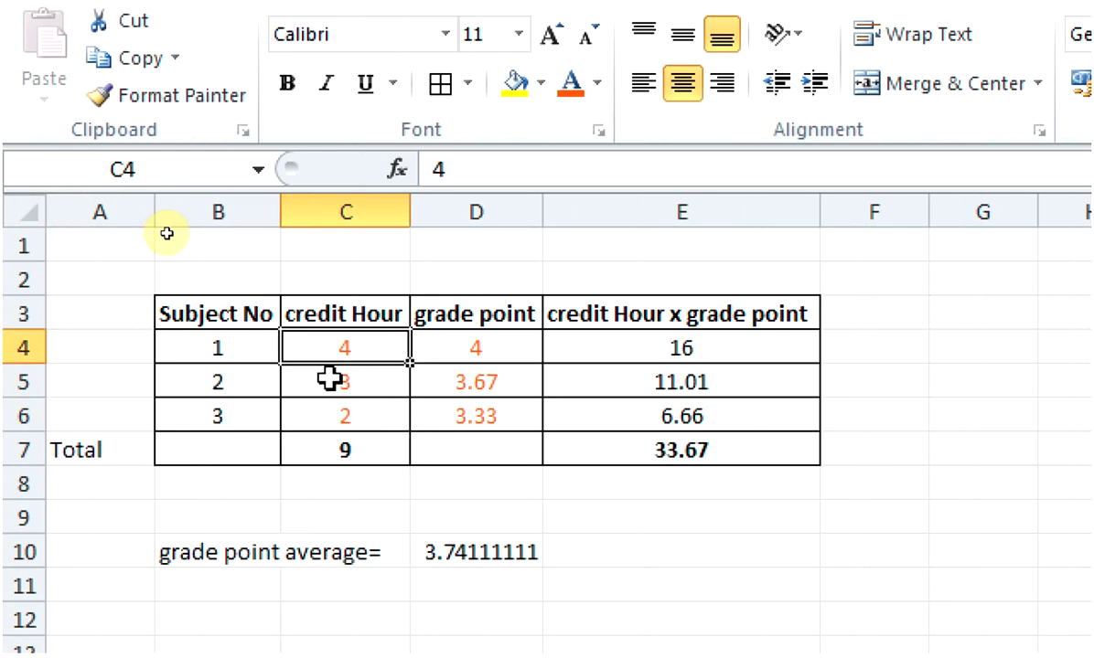
{"action": "left_click", "coordinate": [331, 382]}
{"action": "key", "text": "Down"}
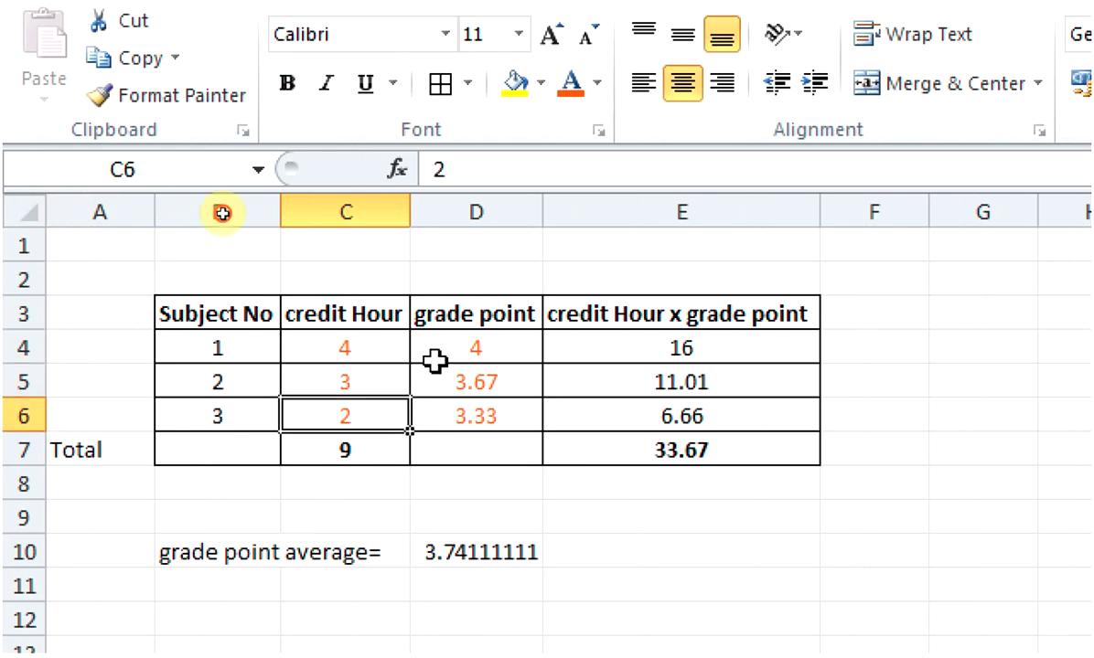
{"action": "left_click", "coordinate": [436, 358]}
{"action": "left_click", "coordinate": [456, 385]}
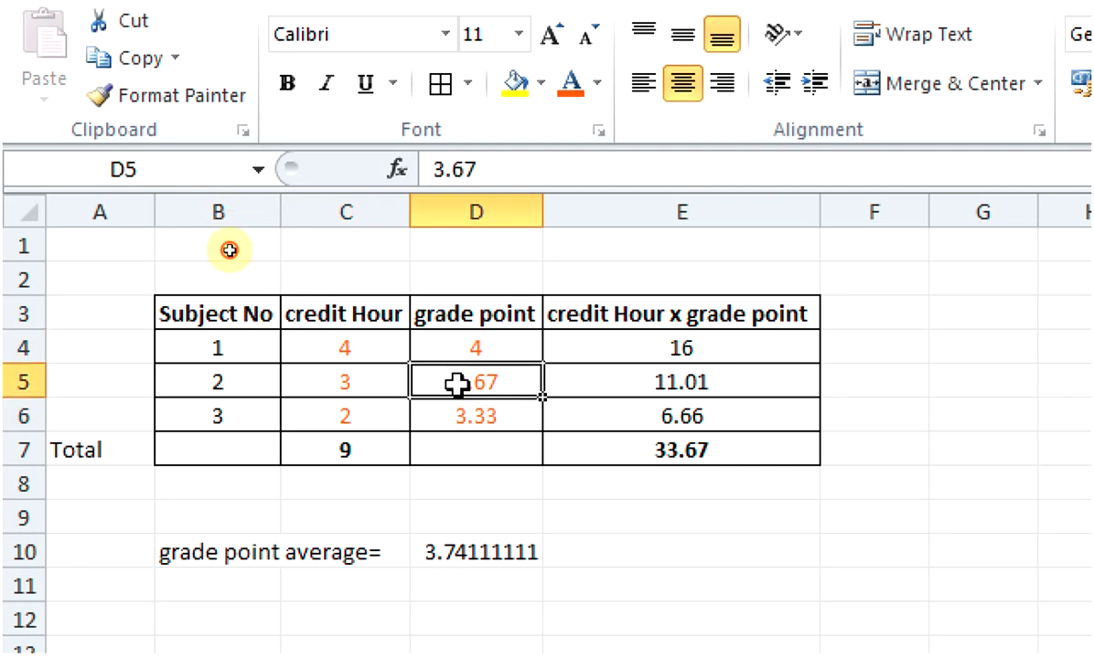
{"action": "left_click", "coordinate": [456, 417]}
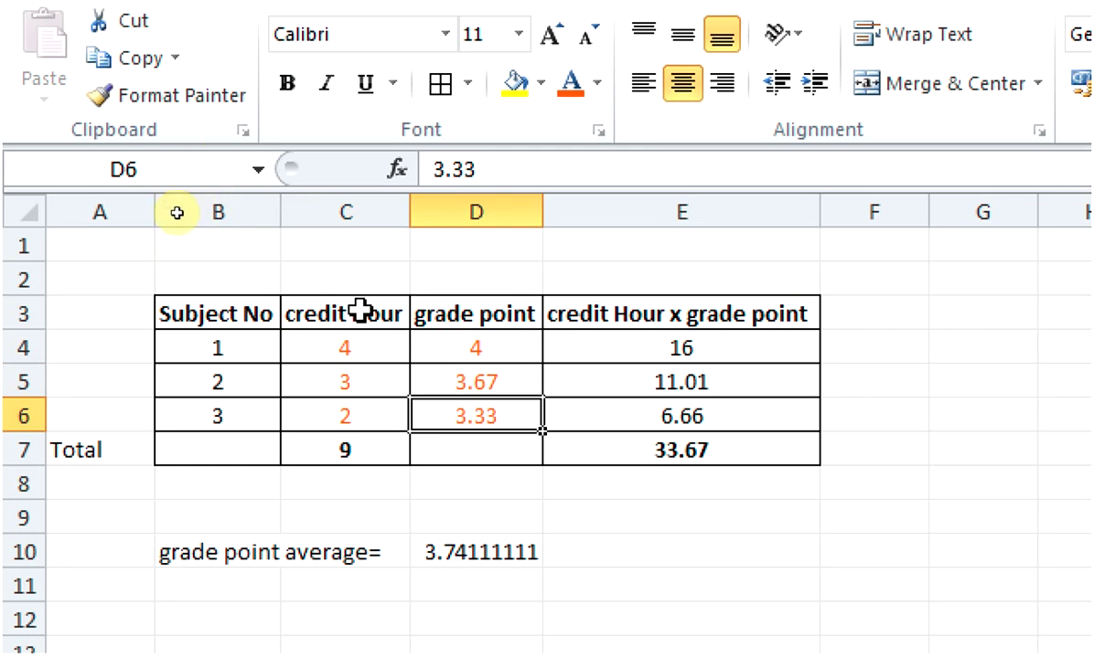
Highlight the credit hour values in C4:C6 and the grade point values in D4:D6 in turn
{"action": "left_click", "coordinate": [352, 344]}
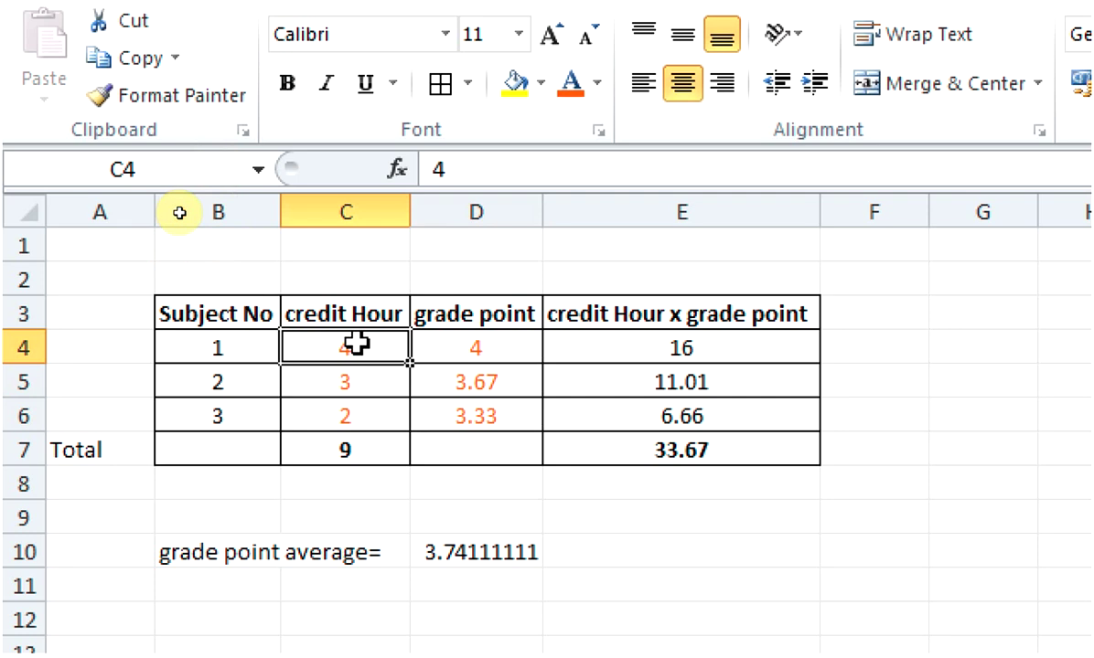
{"action": "key", "text": "shift+Down"}
{"action": "key", "text": "shift+Down"}
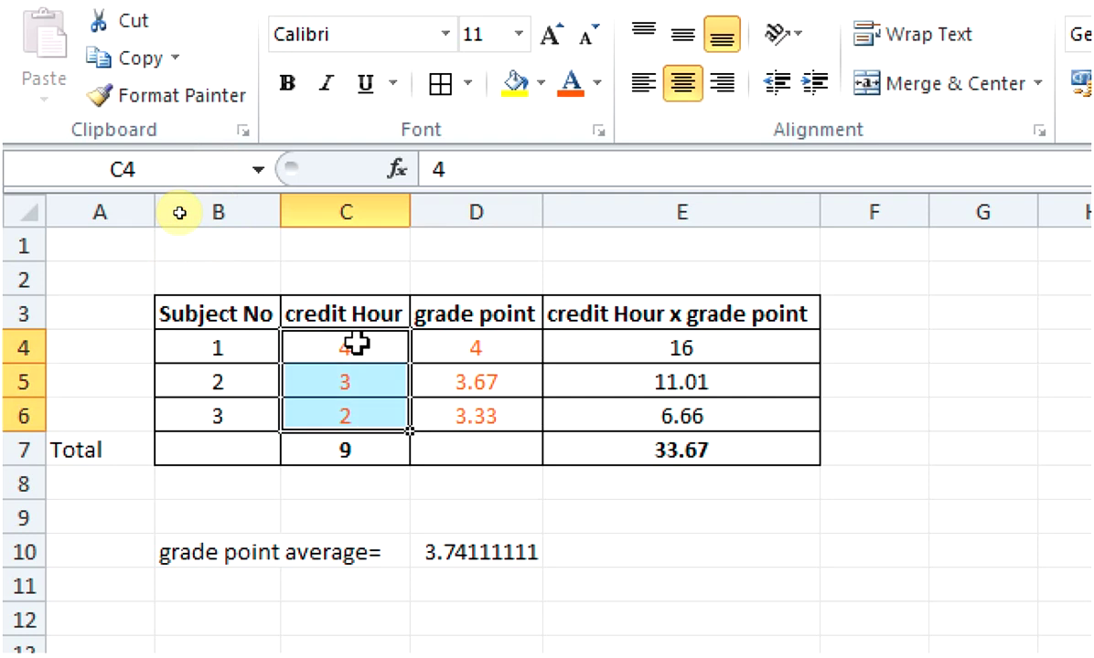
{"action": "key", "text": "Right"}
{"action": "key", "text": "shift+Down"}
{"action": "key", "text": "shift+Down"}
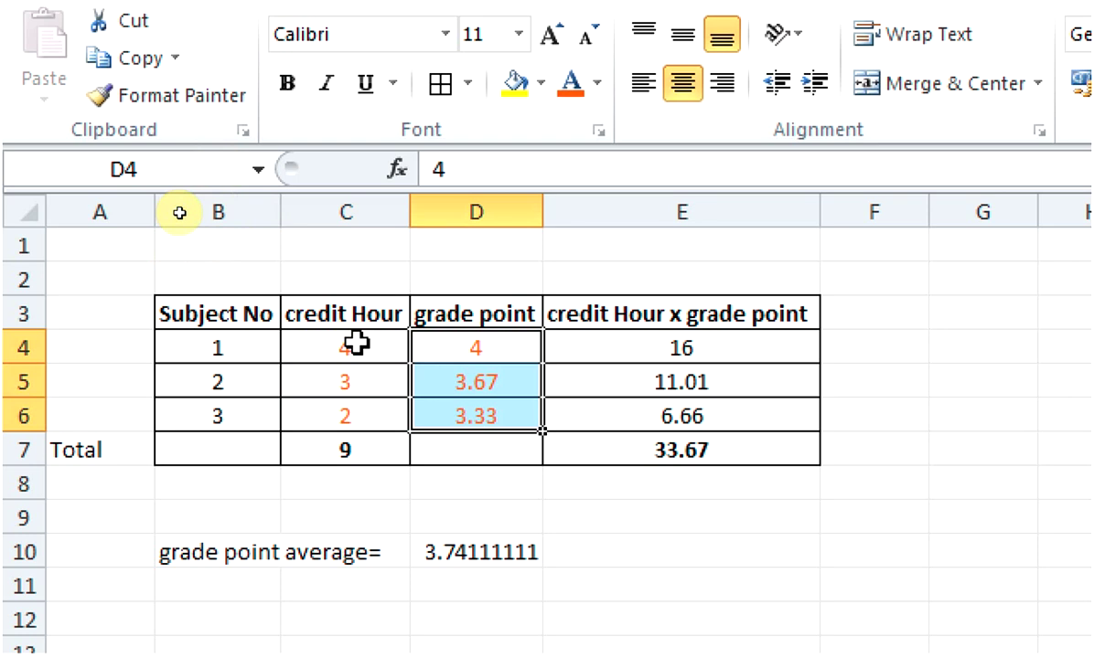
Examine the grade point heading in D3 together with the values beneath it in D4:D6
{"action": "key", "text": "Up"}
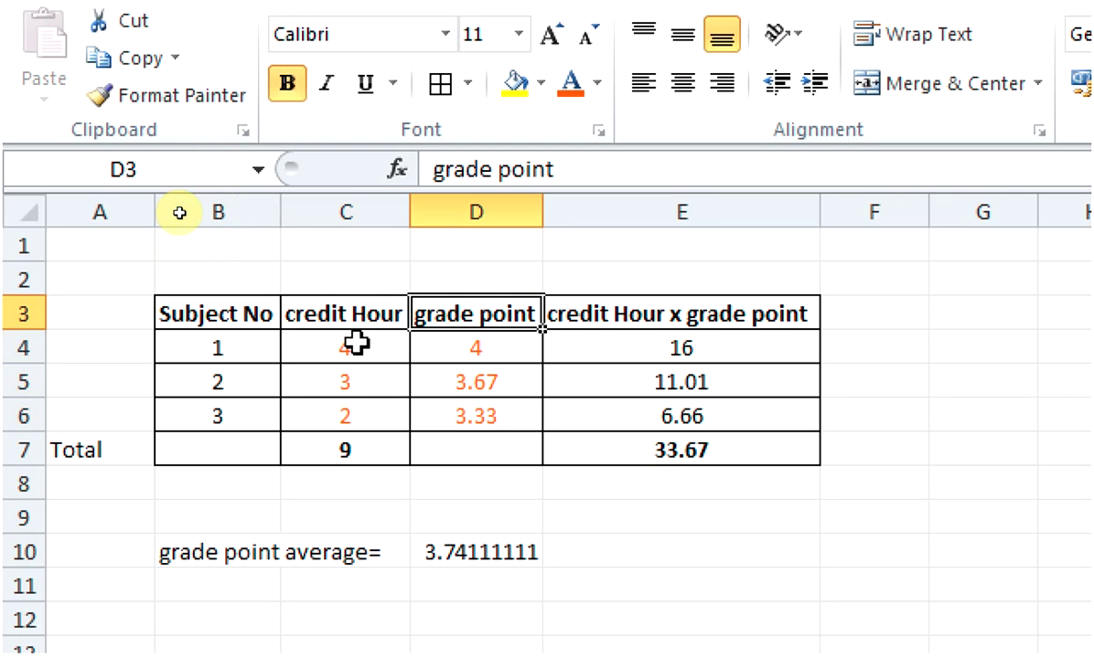
{"action": "key", "text": "Down"}
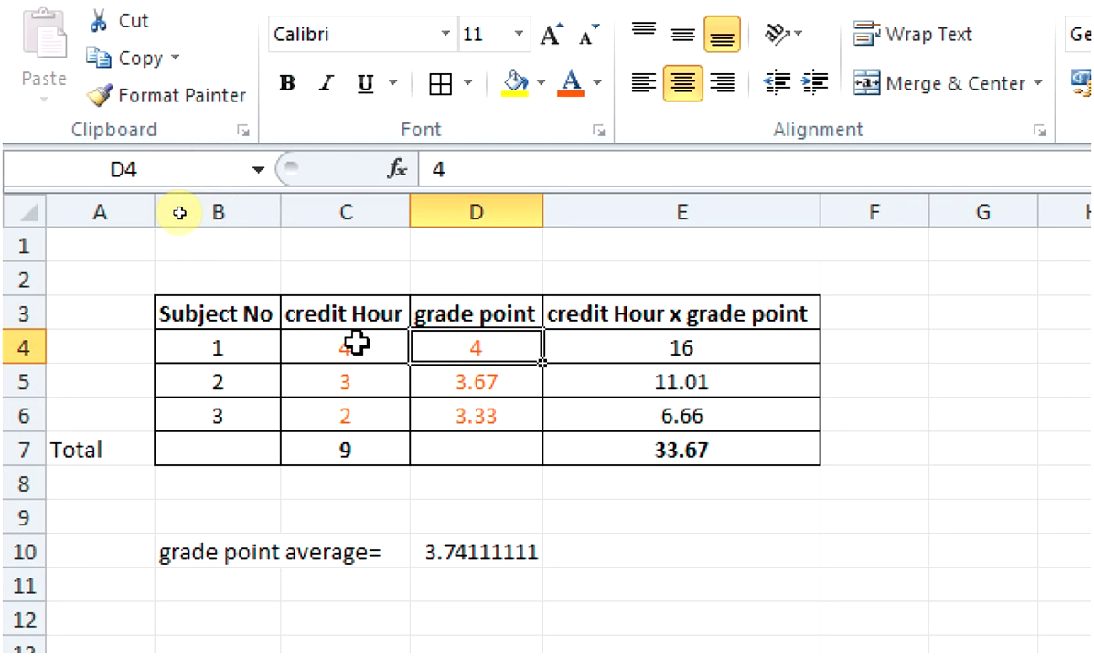
{"action": "key", "text": "Up"}
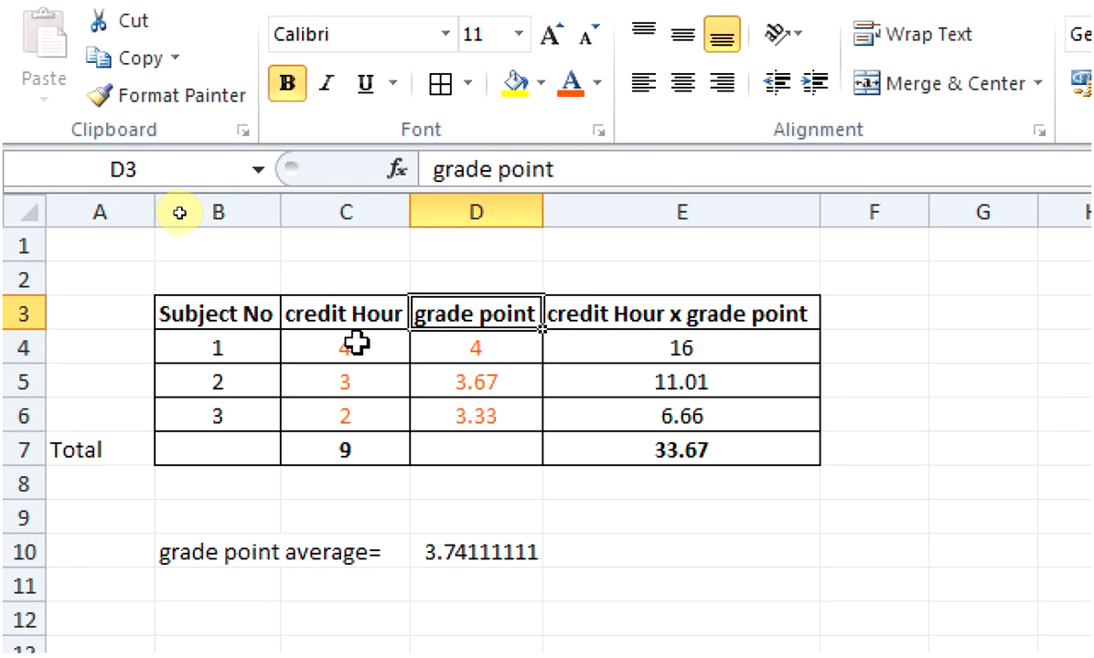
{"action": "key", "text": "Down"}
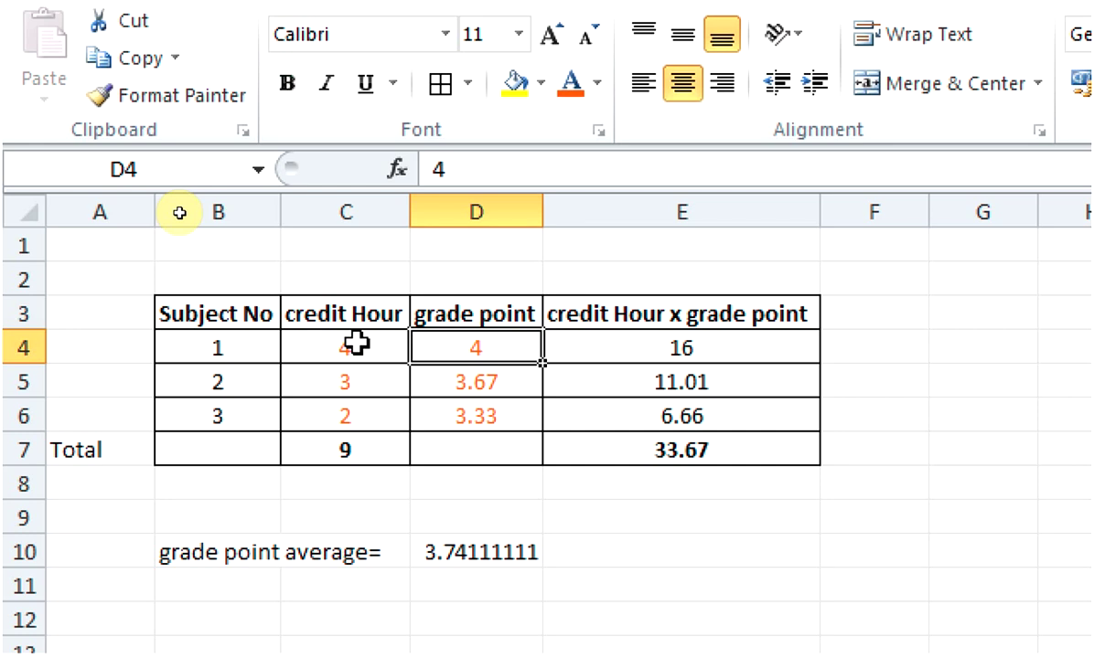
{"action": "key", "text": "shift+Down"}
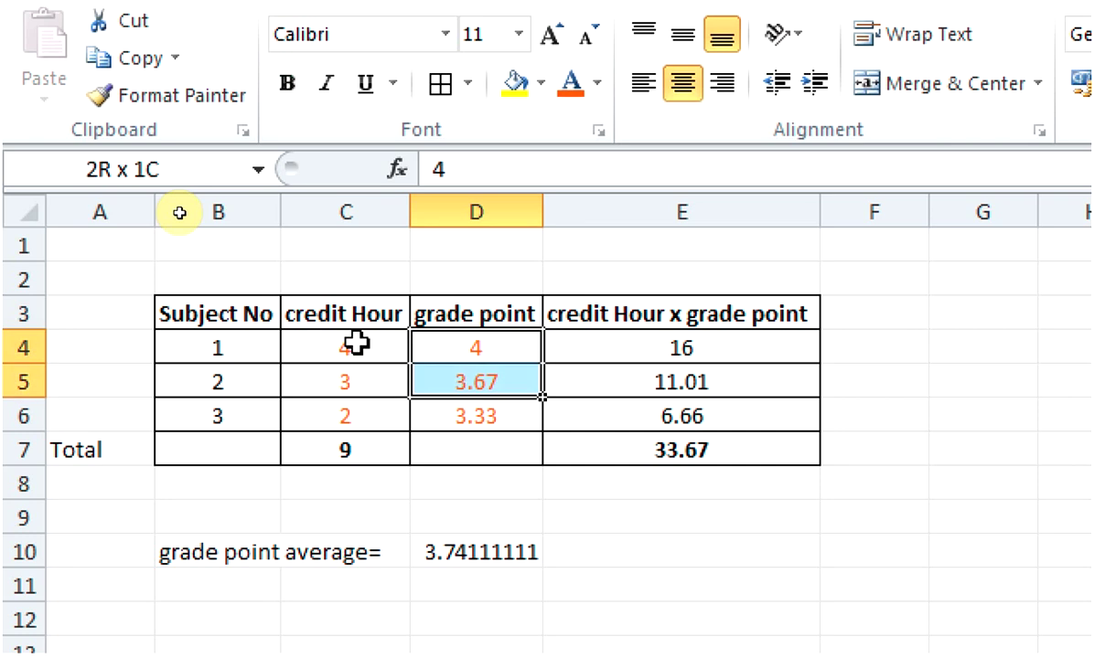
{"action": "key", "text": "shift+Down"}
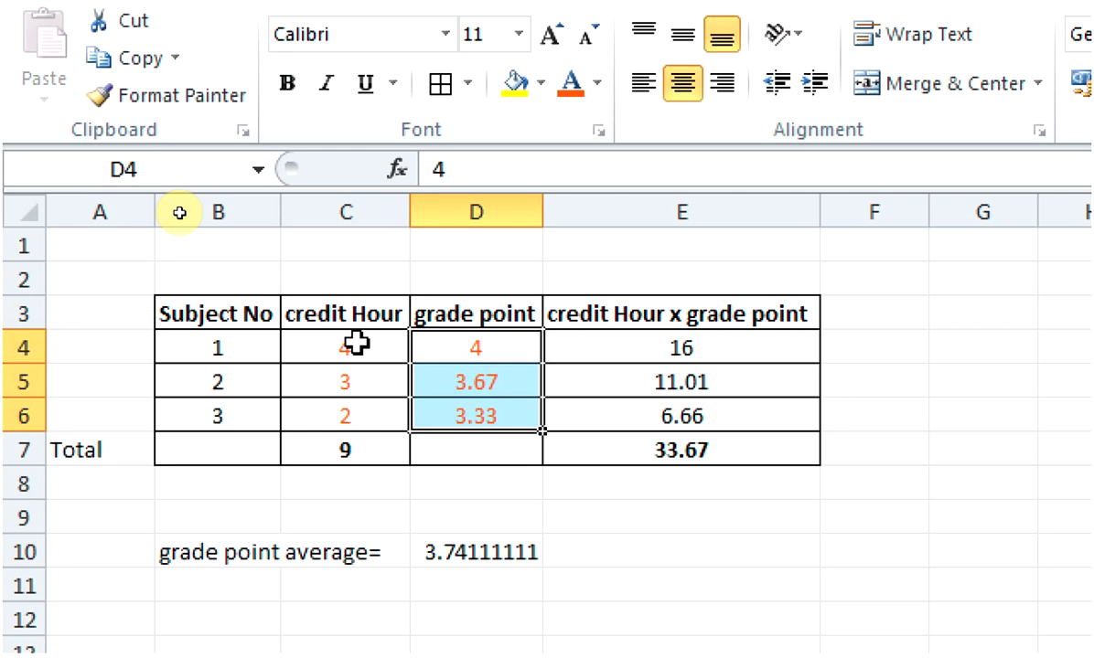
{"action": "key", "text": "shift+Up"}
{"action": "key", "text": "shift+Up"}
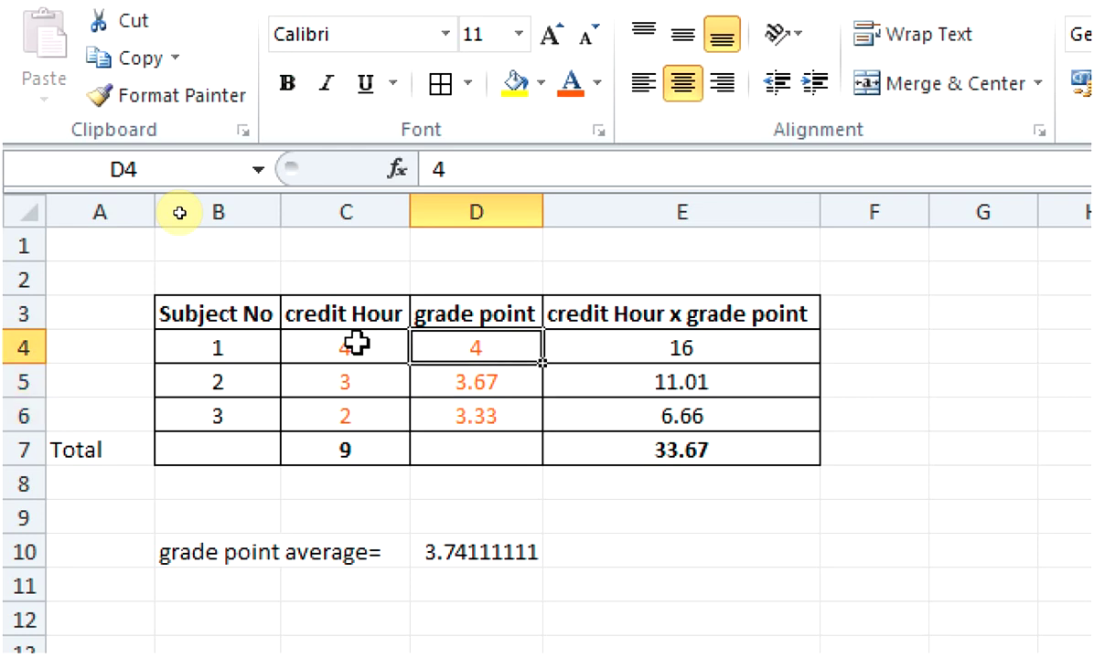
{"action": "key", "text": "Down"}
{"action": "key", "text": "Down"}
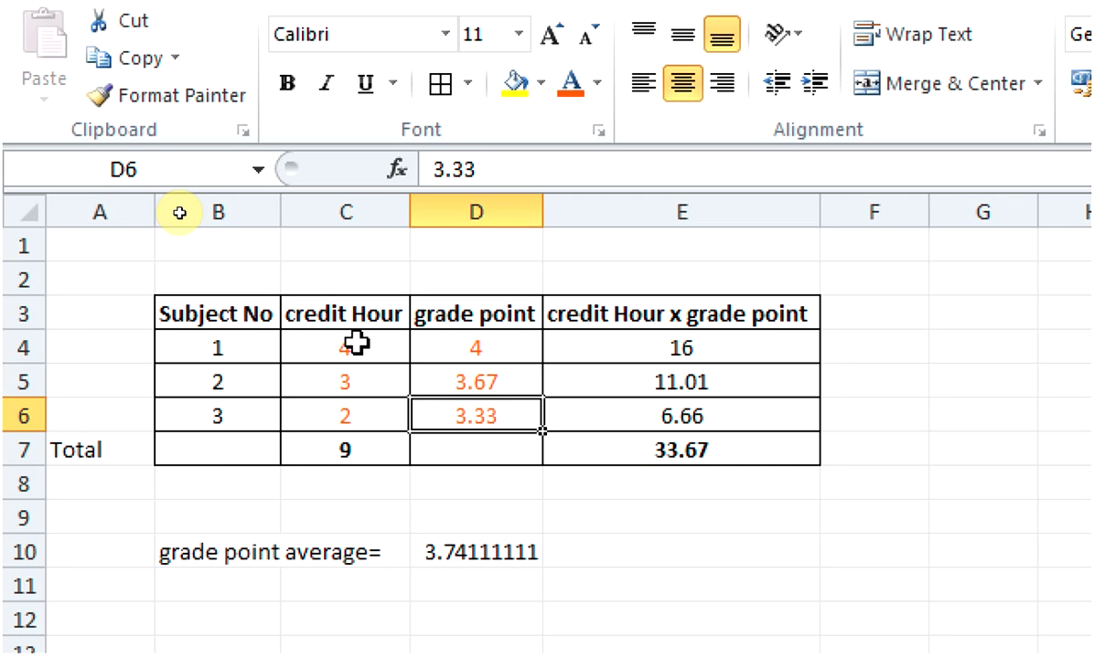
Go through the grade point values in D4:D6 again and return to the first credit hour entry in C4
{"action": "key", "text": "Up"}
{"action": "key", "text": "Up"}
{"action": "key", "text": "Left"}
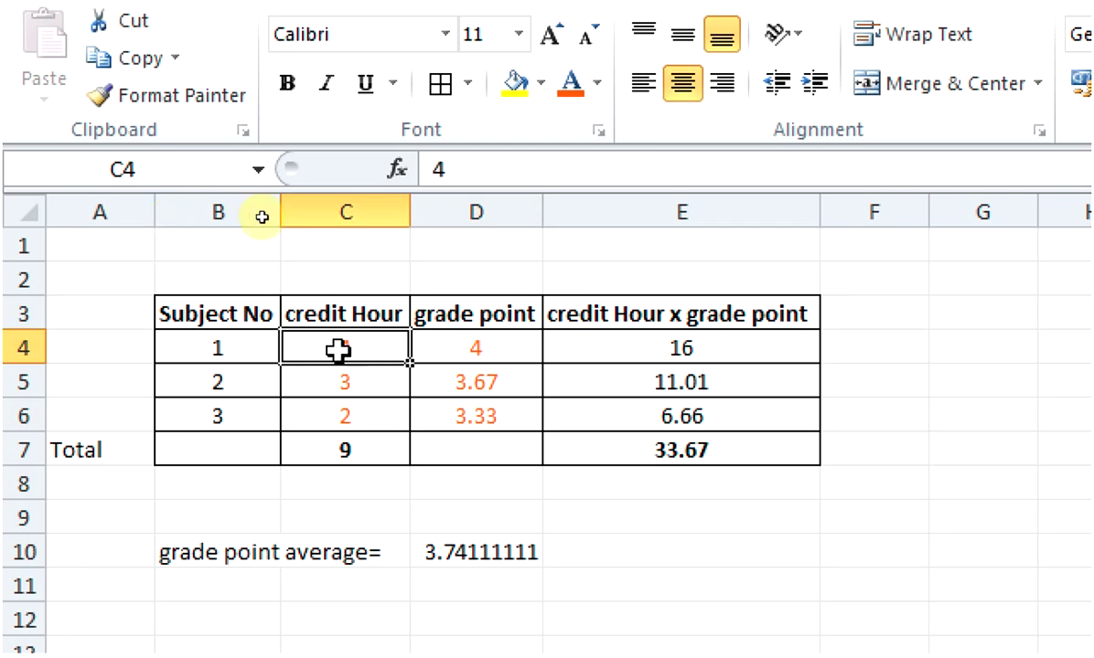
{"action": "left_click", "coordinate": [482, 351]}
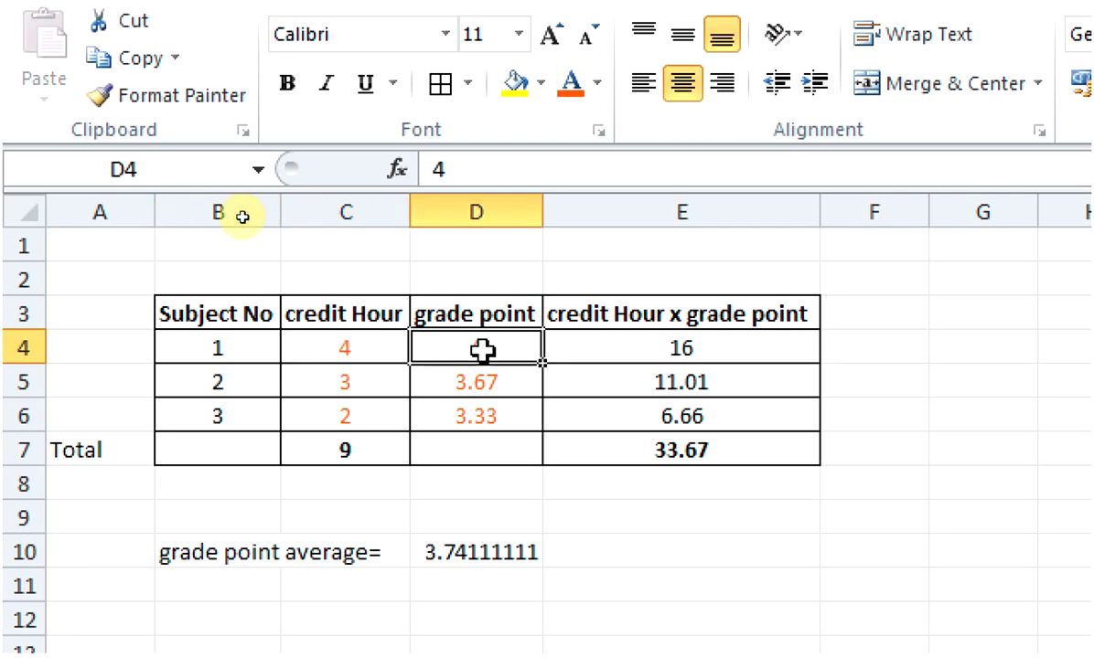
{"action": "key", "text": "Return"}
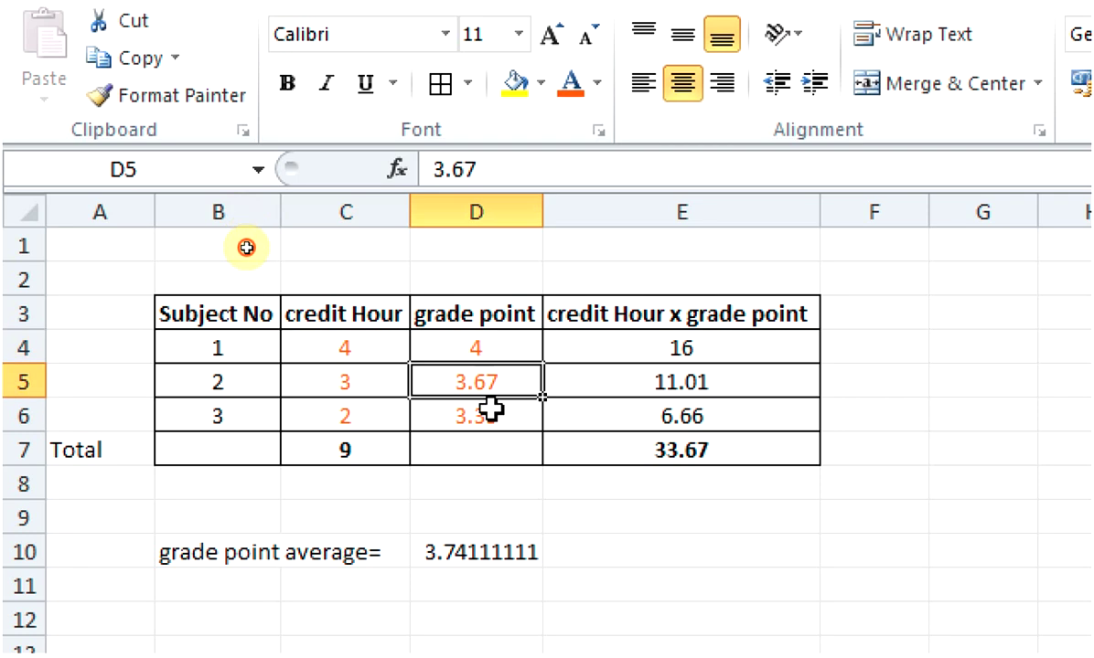
{"action": "key", "text": "Return"}
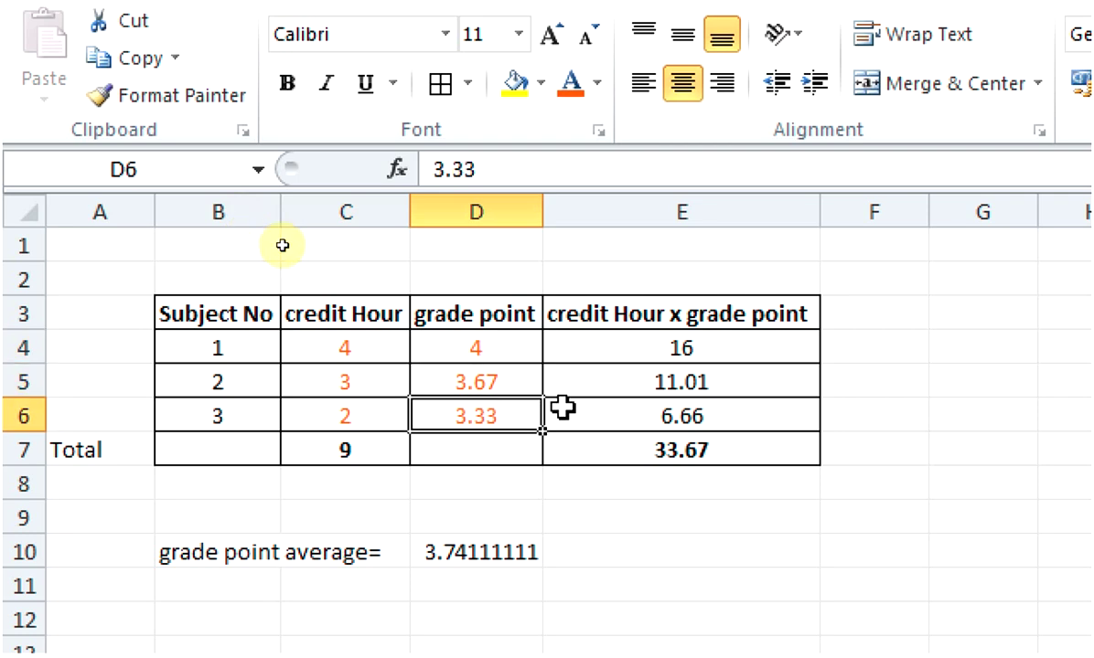
{"action": "key", "text": "Left"}
{"action": "key", "text": "Up"}
{"action": "key", "text": "Up"}
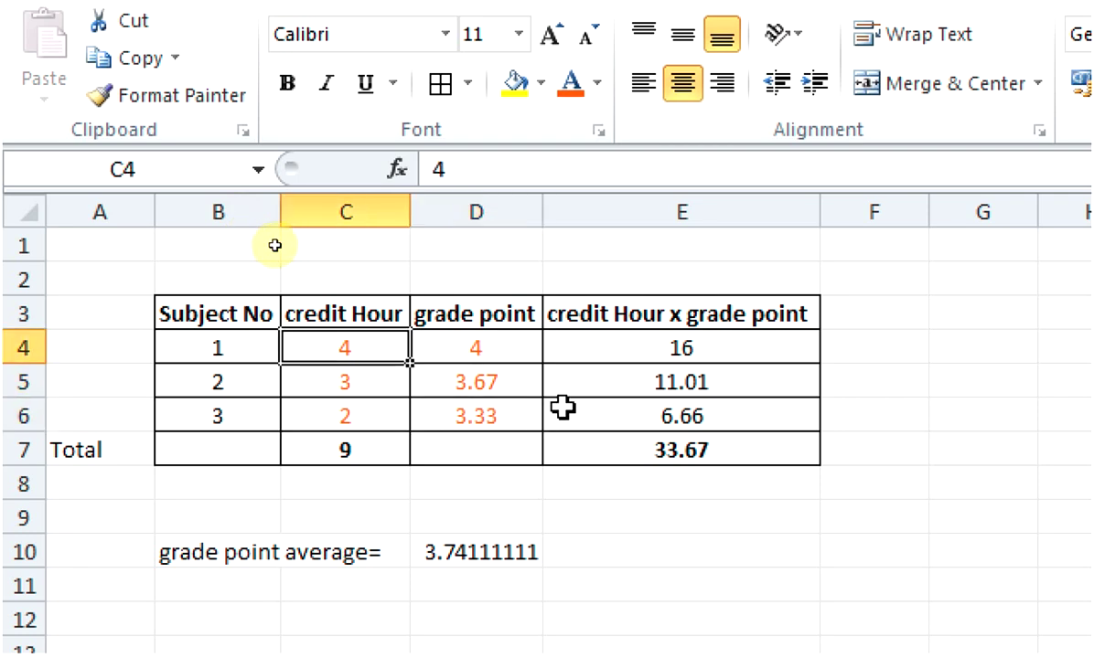
{"action": "key", "text": "Up"}
{"action": "key", "text": "Down"}
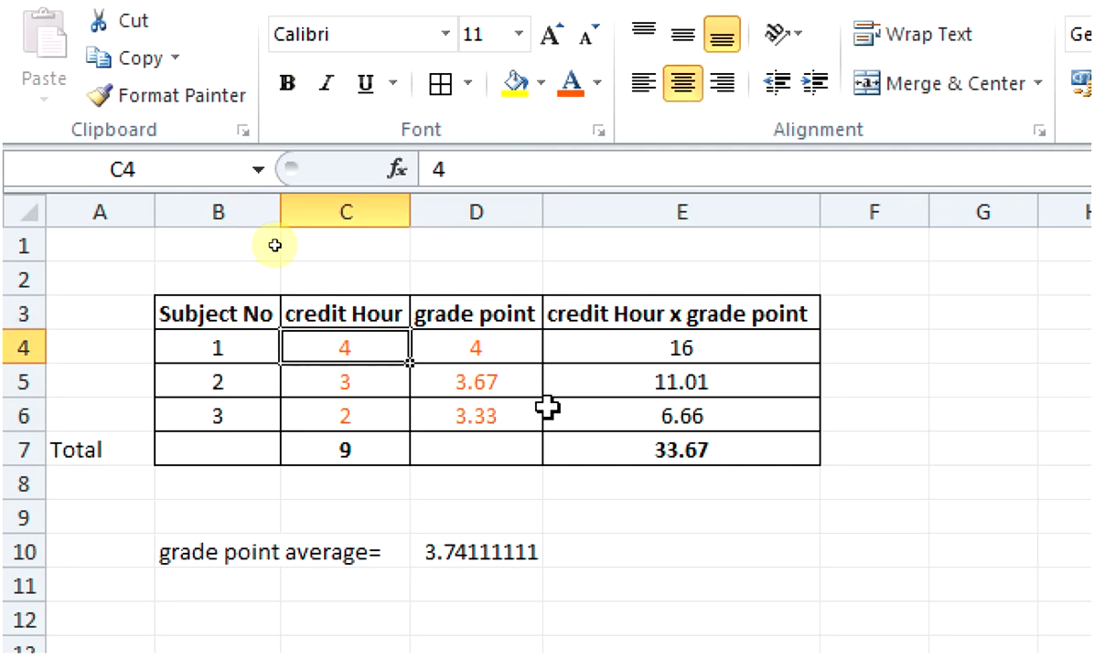
Highlight the combined input block C4:D6 and its credit hour and grade point columns separately
{"action": "key", "text": "shift+Down"}
{"action": "key", "text": "shift+Down"}
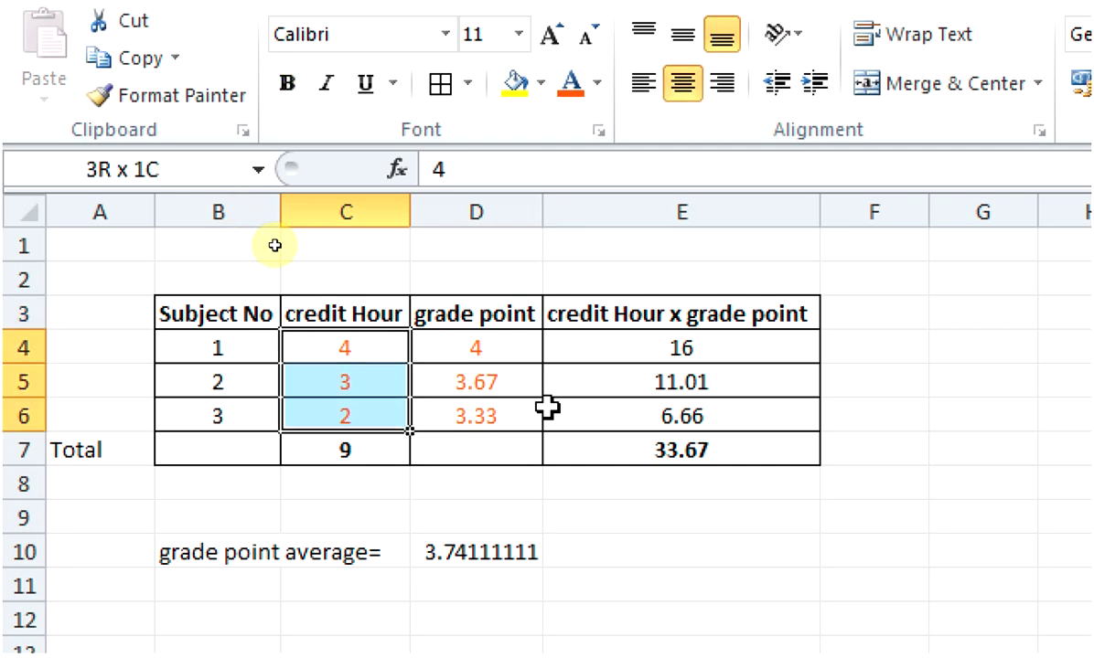
{"action": "key", "text": "shift+Right"}
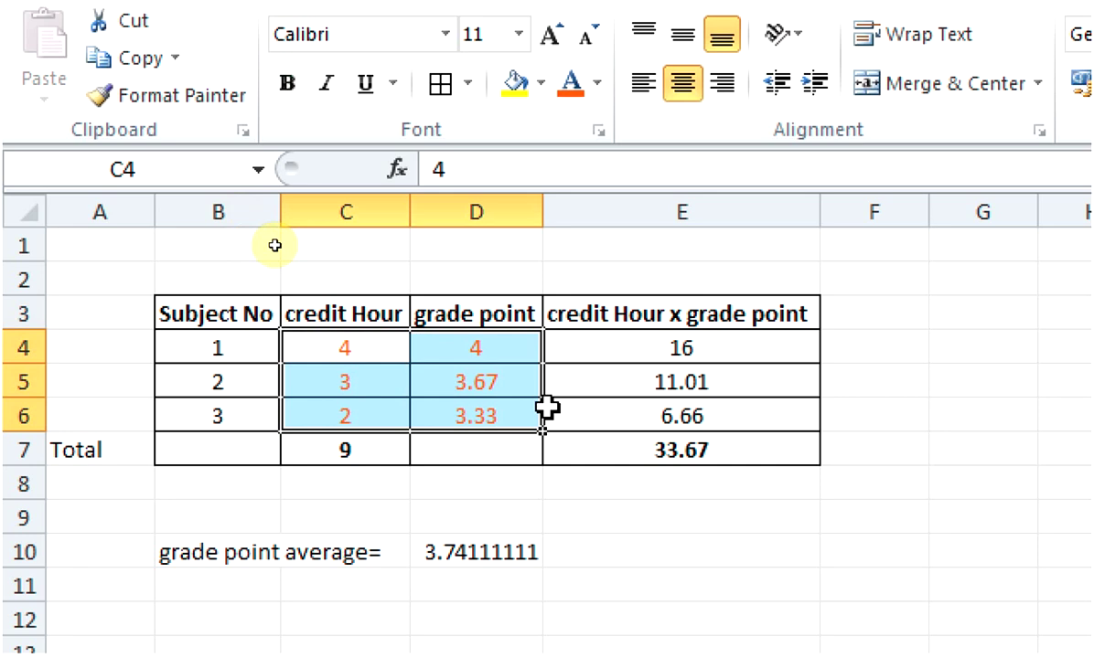
{"action": "key", "text": "Up"}
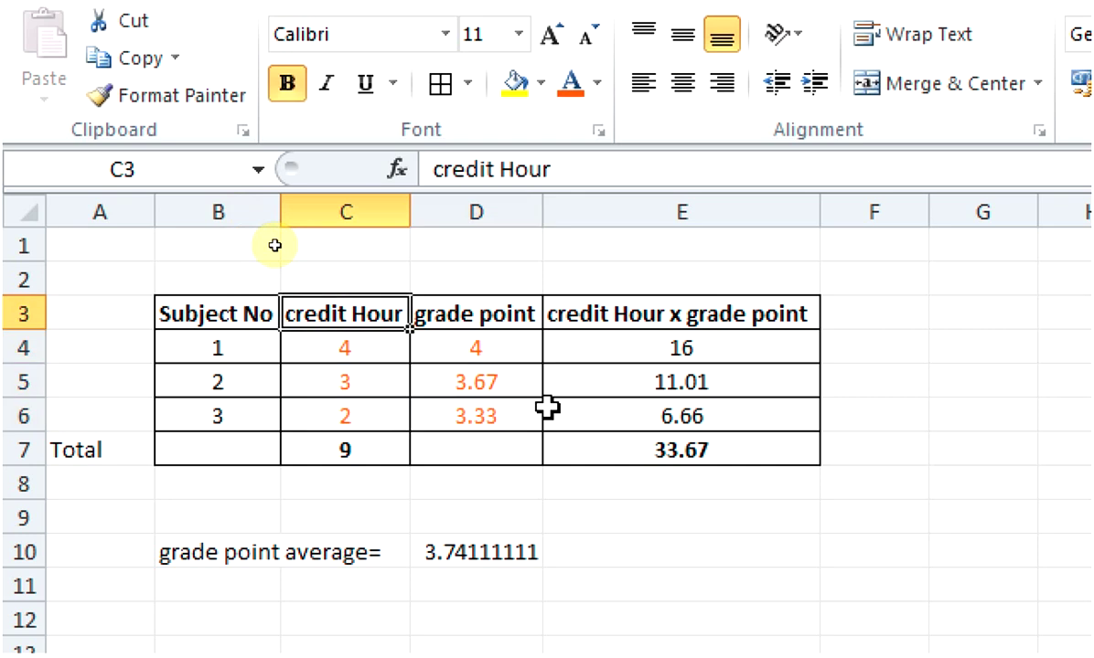
{"action": "key", "text": "Down"}
{"action": "key", "text": "shift+Down"}
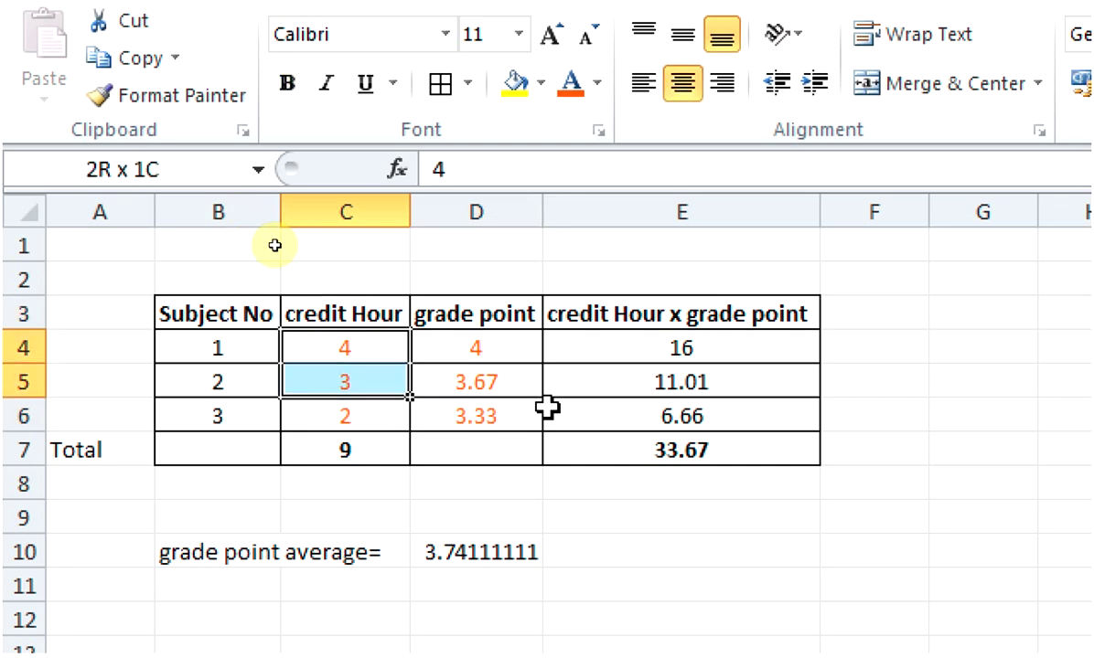
{"action": "key", "text": "Right"}
{"action": "key", "text": "shift+Down"}
{"action": "key", "text": "shift+Down"}
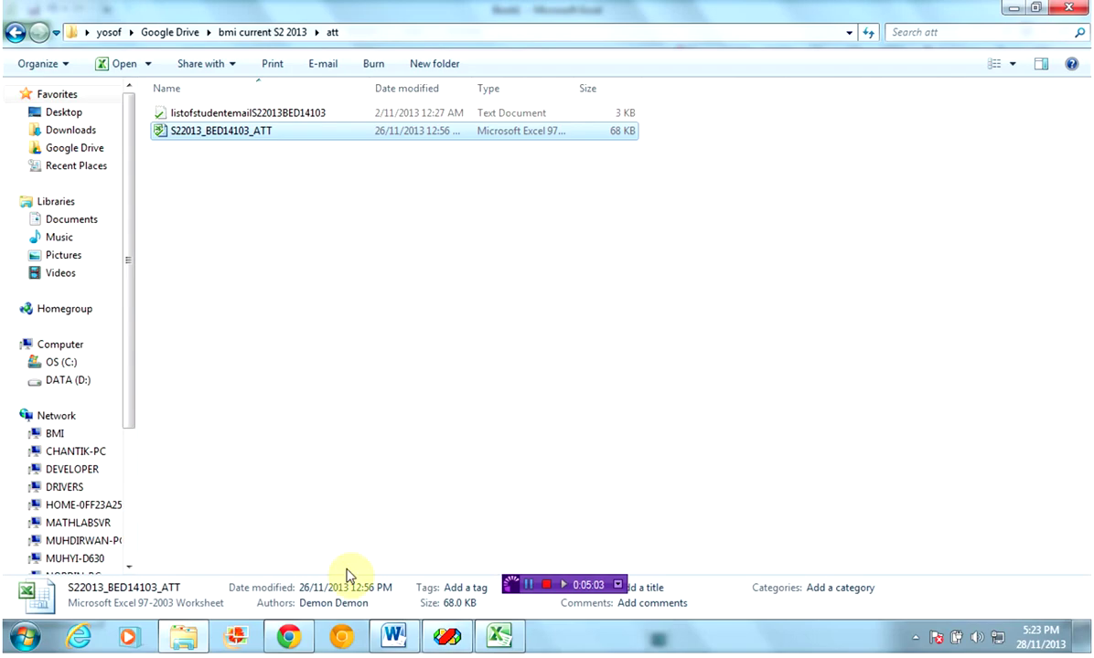
Switch to Chrome and open the yosof.net website in place of the downloads page
{"action": "left_click", "coordinate": [291, 637]}
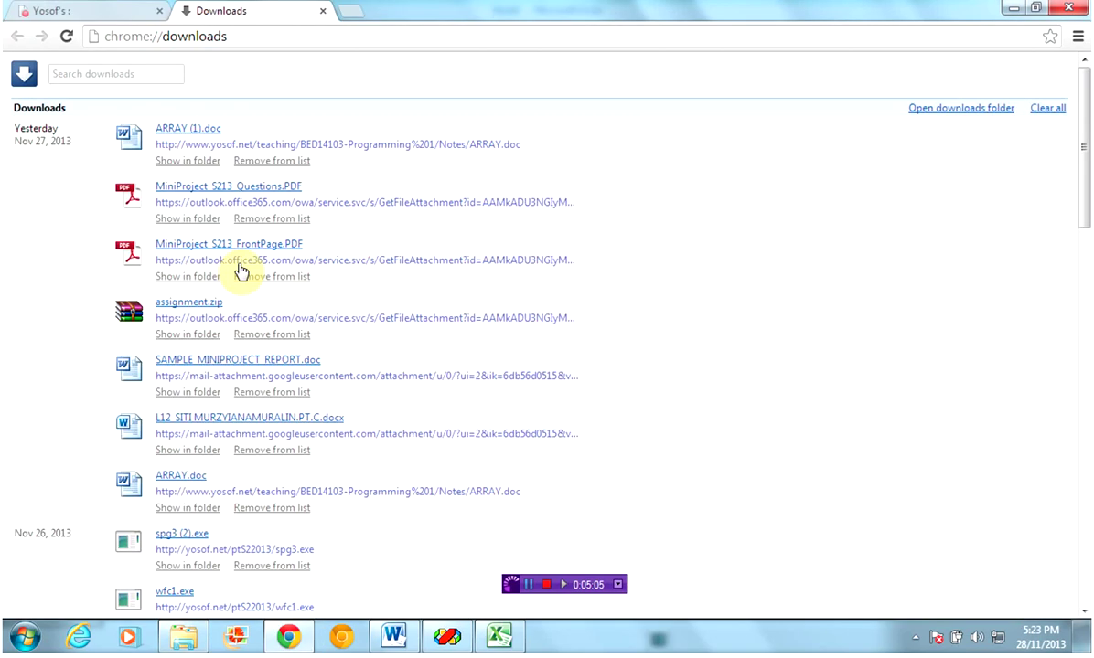
{"action": "left_click", "coordinate": [264, 36]}
{"action": "key", "text": "ctrl+a"}
{"action": "key", "text": "BackSpace"}
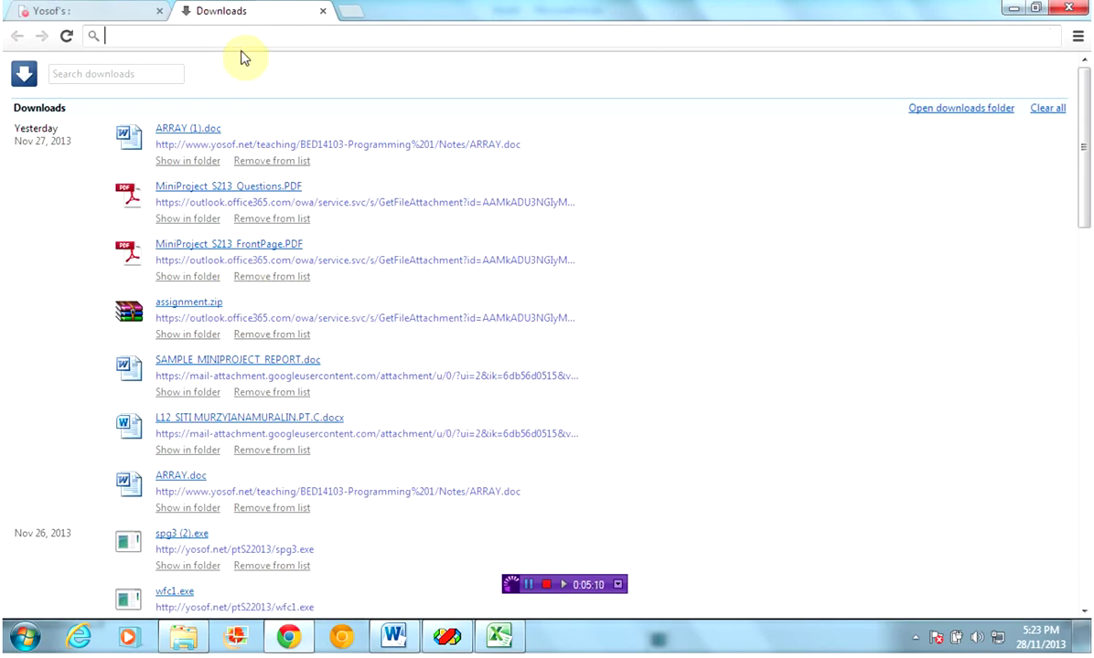
{"action": "type", "text": "yos"}
{"action": "key", "text": "Return"}
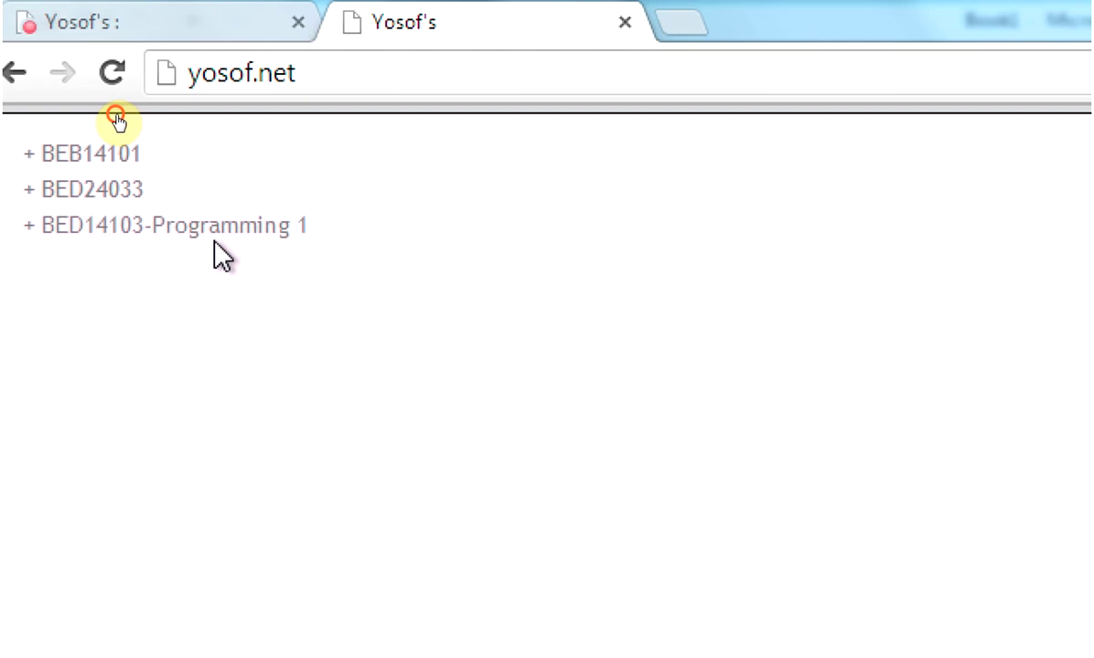
Download gpa_advance.exe from the Exercises section of the BED14103-Programming 1 course
{"action": "left_click", "coordinate": [206, 227]}
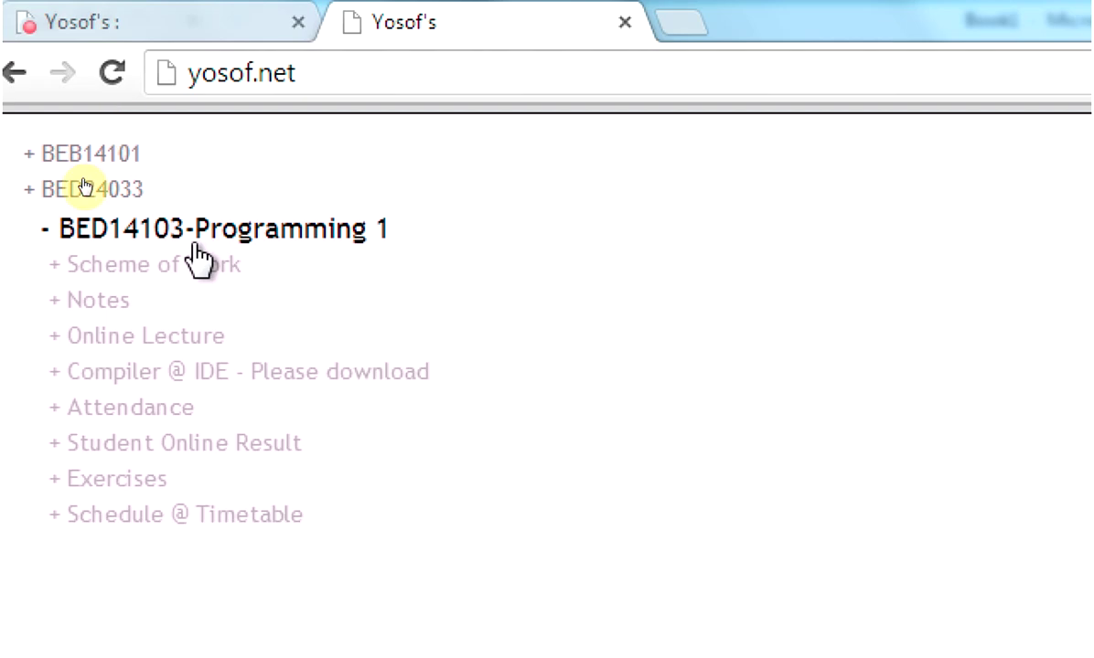
{"action": "left_click", "coordinate": [79, 234]}
{"action": "left_click", "coordinate": [146, 478]}
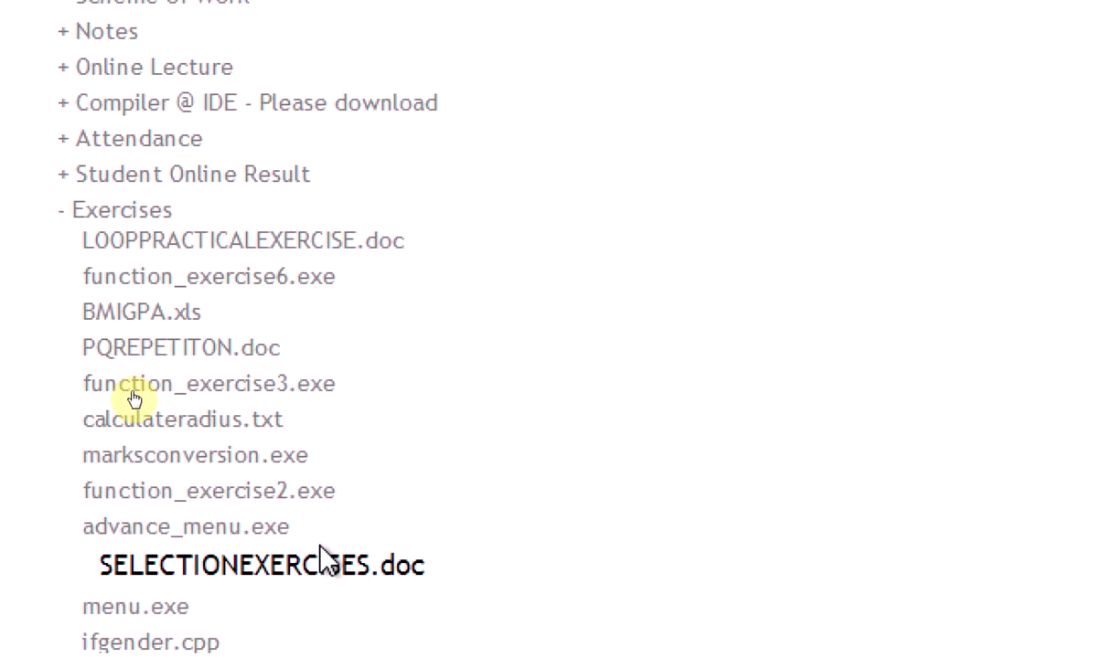
{"action": "left_click", "coordinate": [230, 598]}
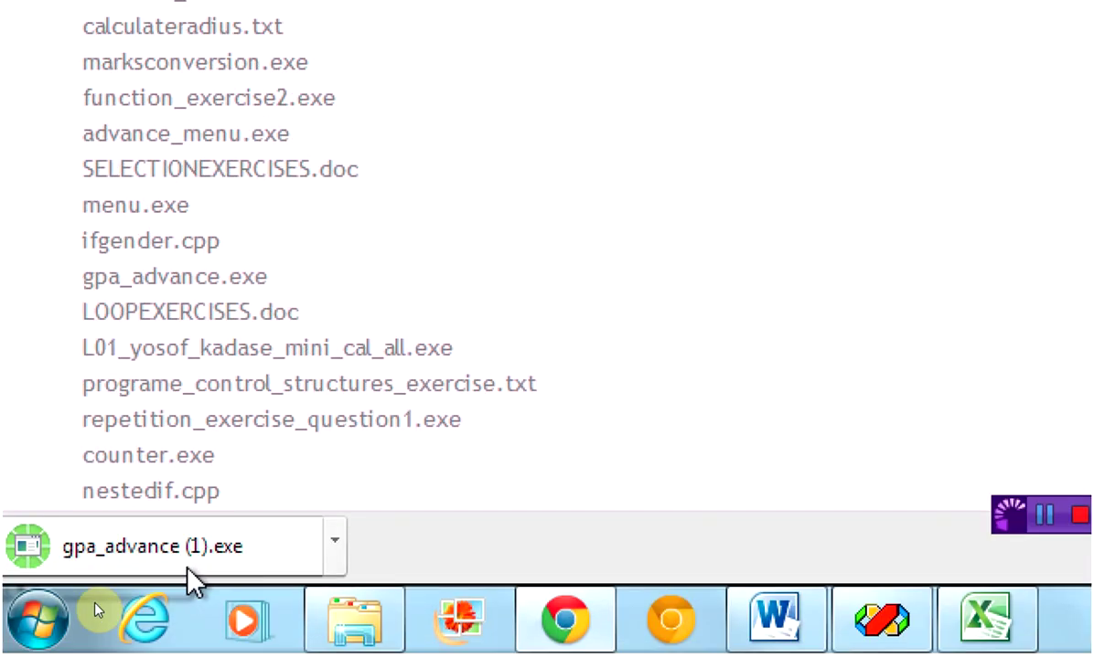
Run the downloaded gpa_advance (1).exe and set the number of subjects to 2
{"action": "left_click", "coordinate": [183, 560]}
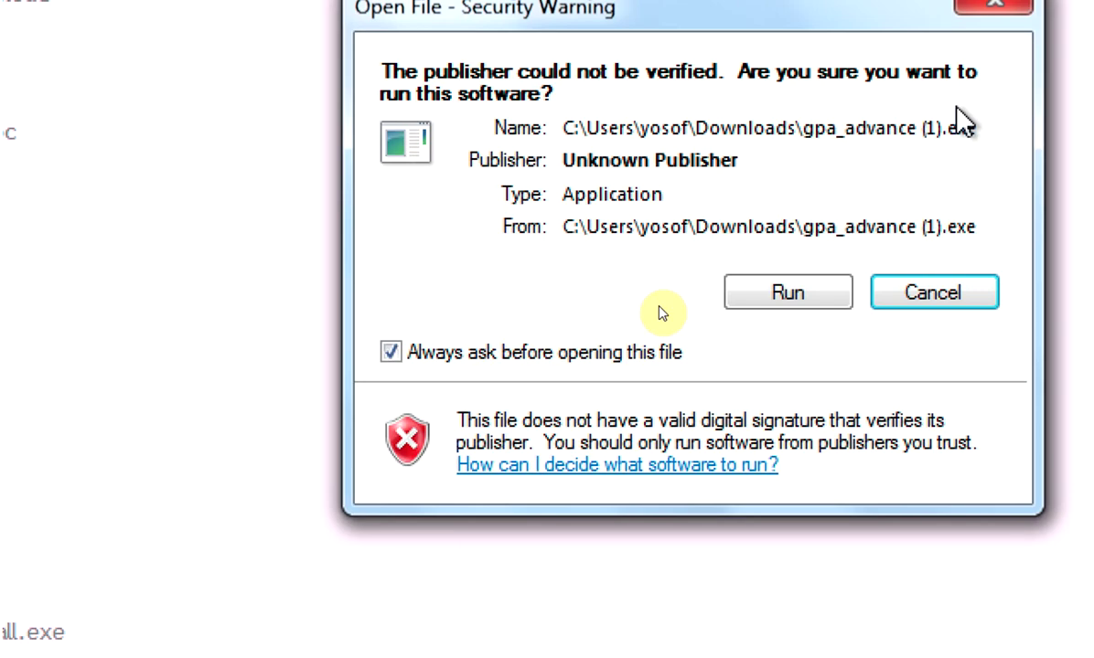
{"action": "left_click", "coordinate": [787, 292]}
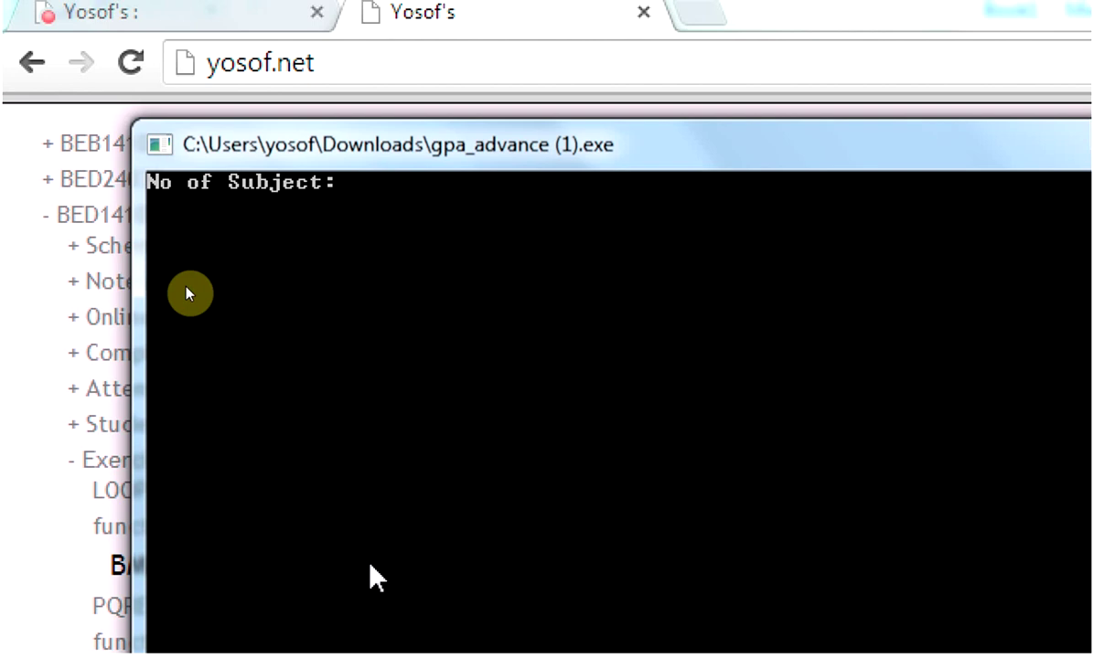
{"action": "type", "text": "2"}
{"action": "key", "text": "Return"}
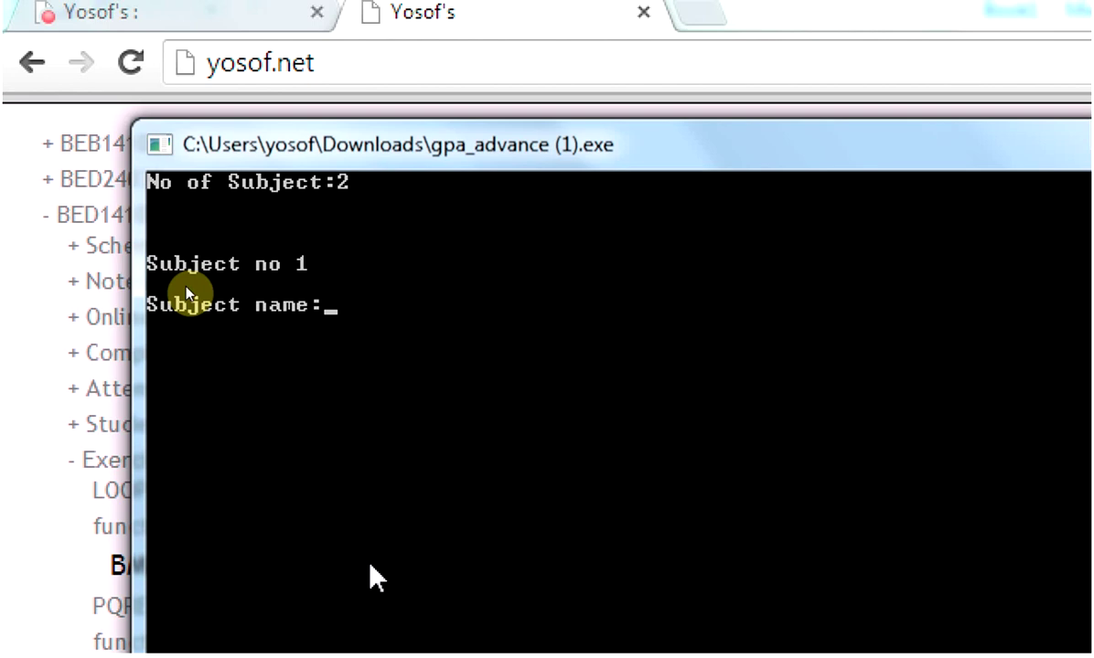
Enter subject 1 as progr with marks 90 and credit hour 4
{"action": "type", "text": "progr"}
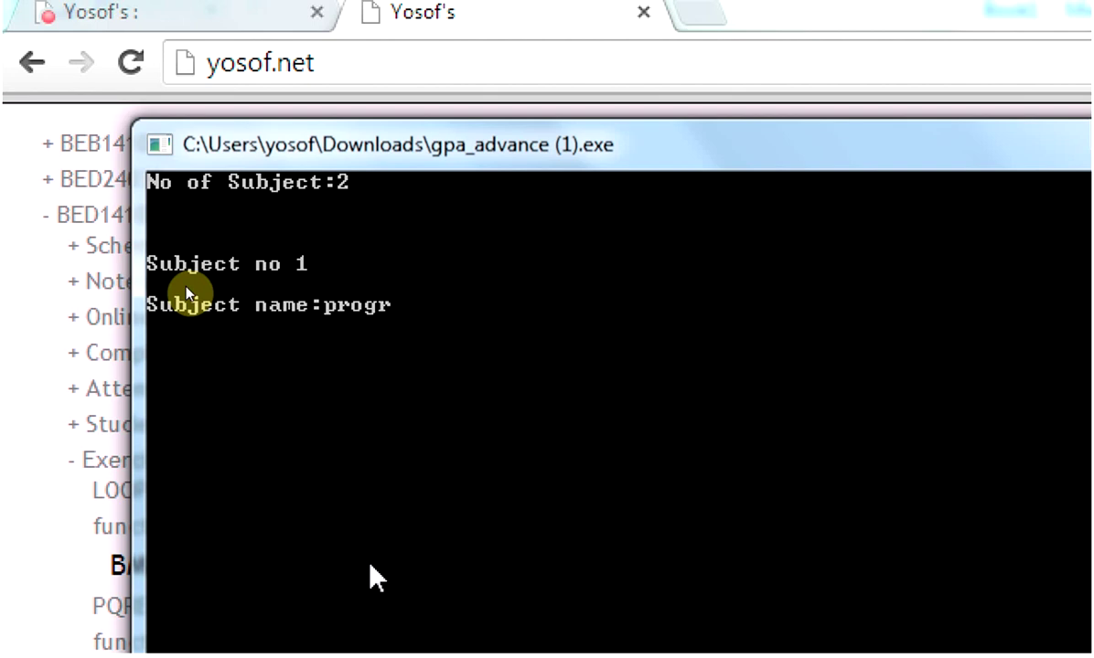
{"action": "key", "text": "Return"}
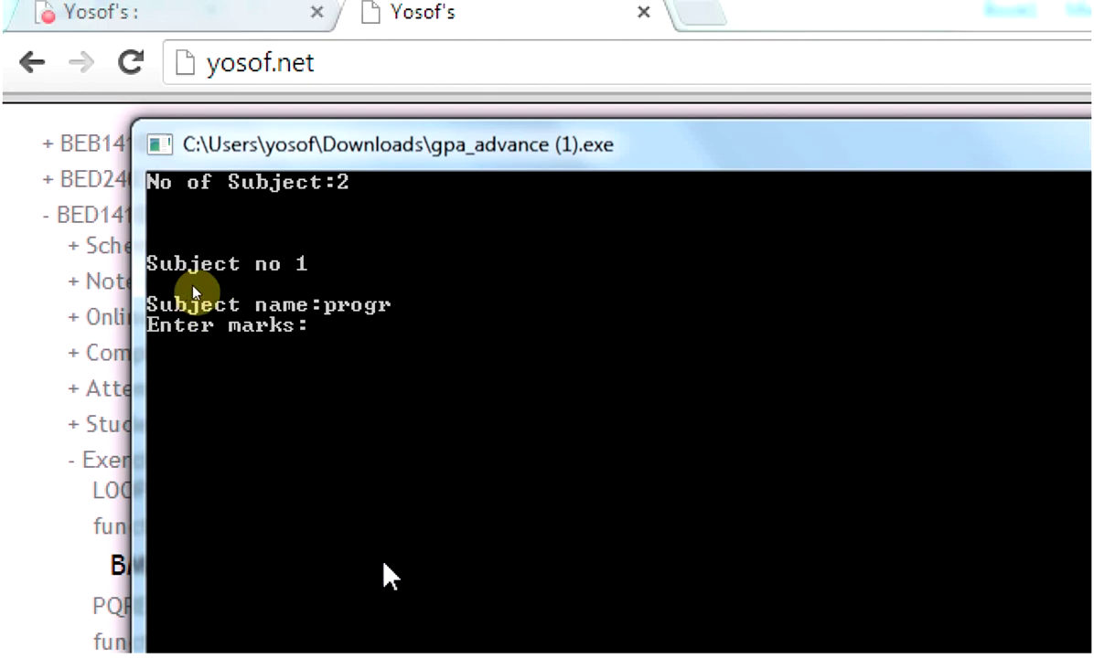
{"action": "type", "text": "90"}
{"action": "key", "text": "Return"}
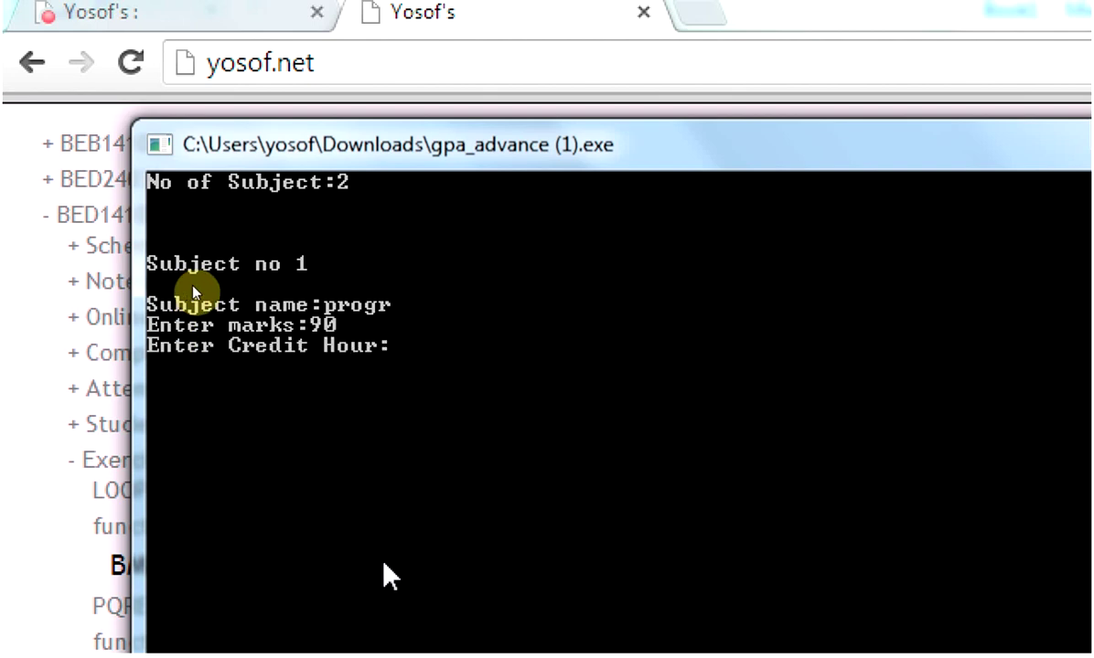
{"action": "type", "text": "4"}
{"action": "key", "text": "Return"}
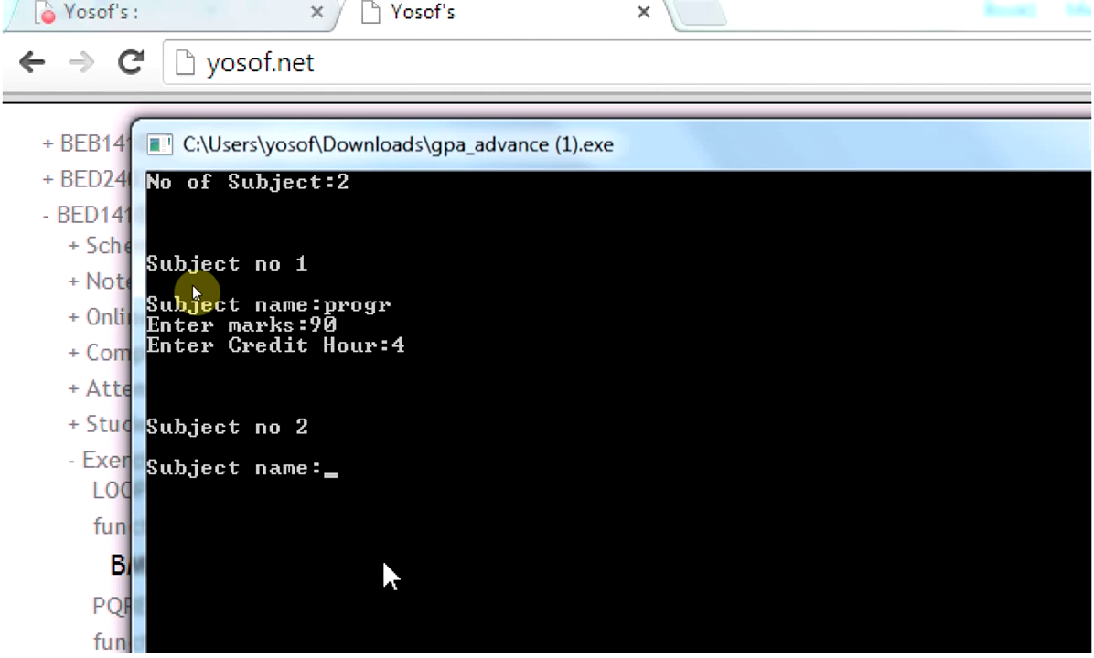
Enter subject 2 as bjawa with marks 70 and credit hour 2 to produce the results table
{"action": "type", "text": "bjawa"}
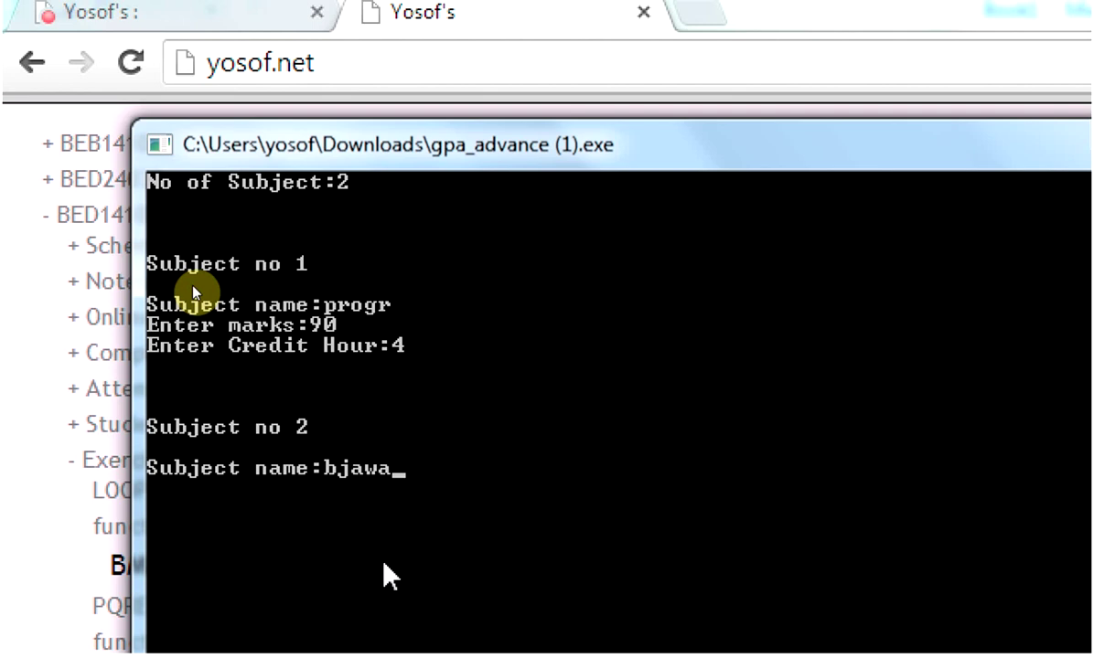
{"action": "key", "text": "Return"}
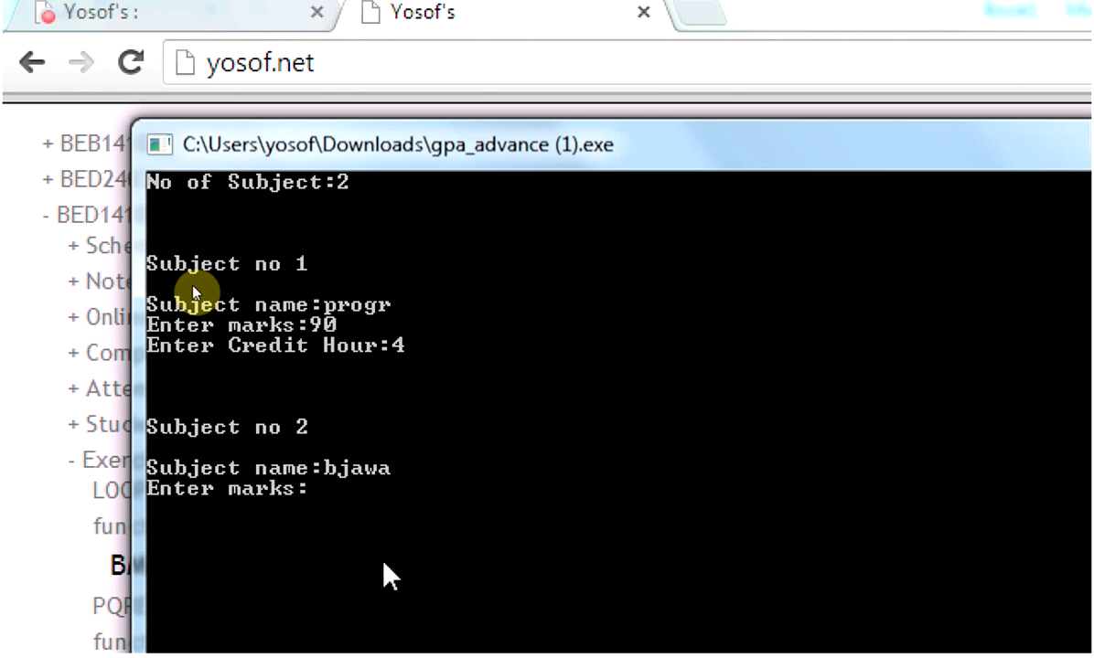
{"action": "type", "text": "70"}
{"action": "key", "text": "Return"}
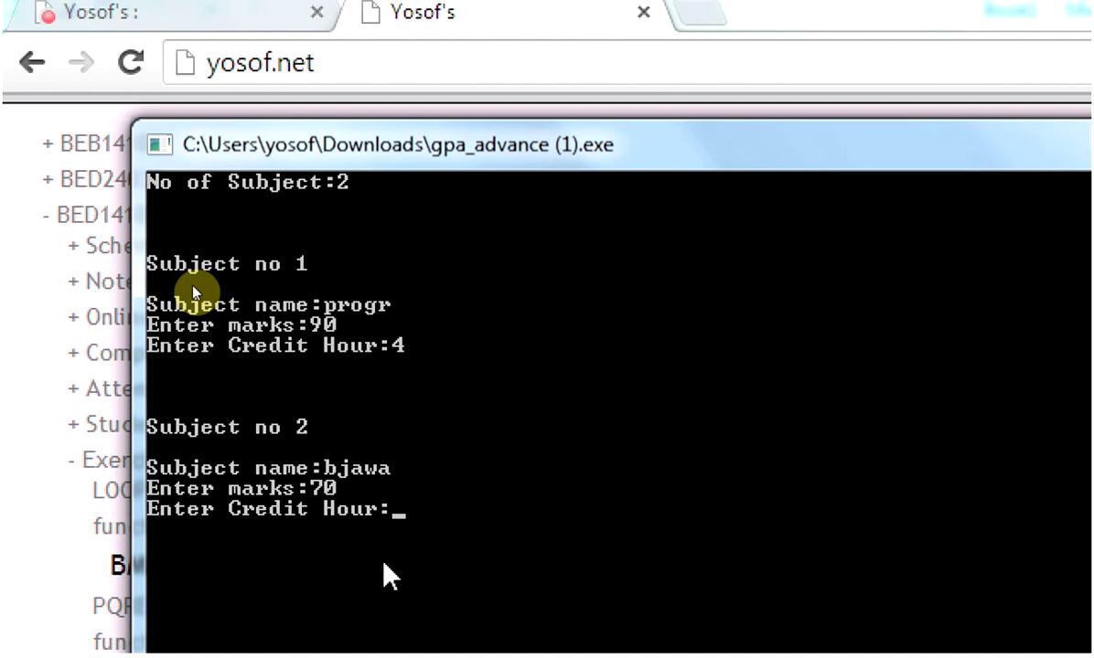
{"action": "type", "text": "4"}
{"action": "key", "text": "BackSpace"}
{"action": "type", "text": "2"}
{"action": "key", "text": "Return"}
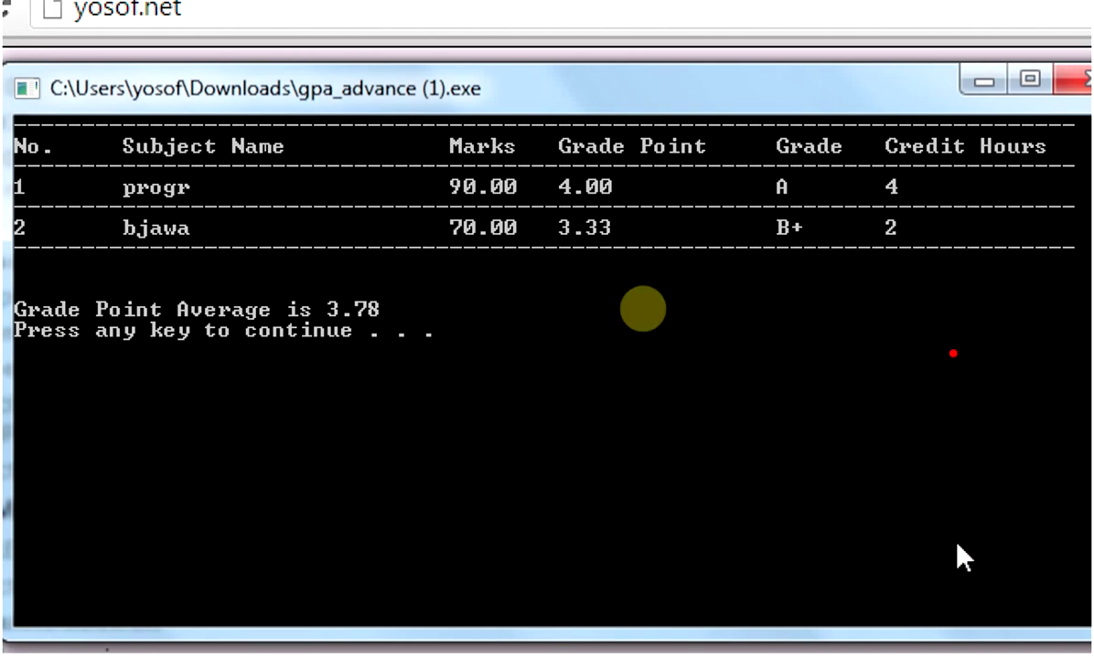
Mark the Marks column and the progr row's subject name and grade point with short red pen strokes
{"action": "left_click_drag", "start_coordinate": [510, 122], "coordinate": [480, 176]}
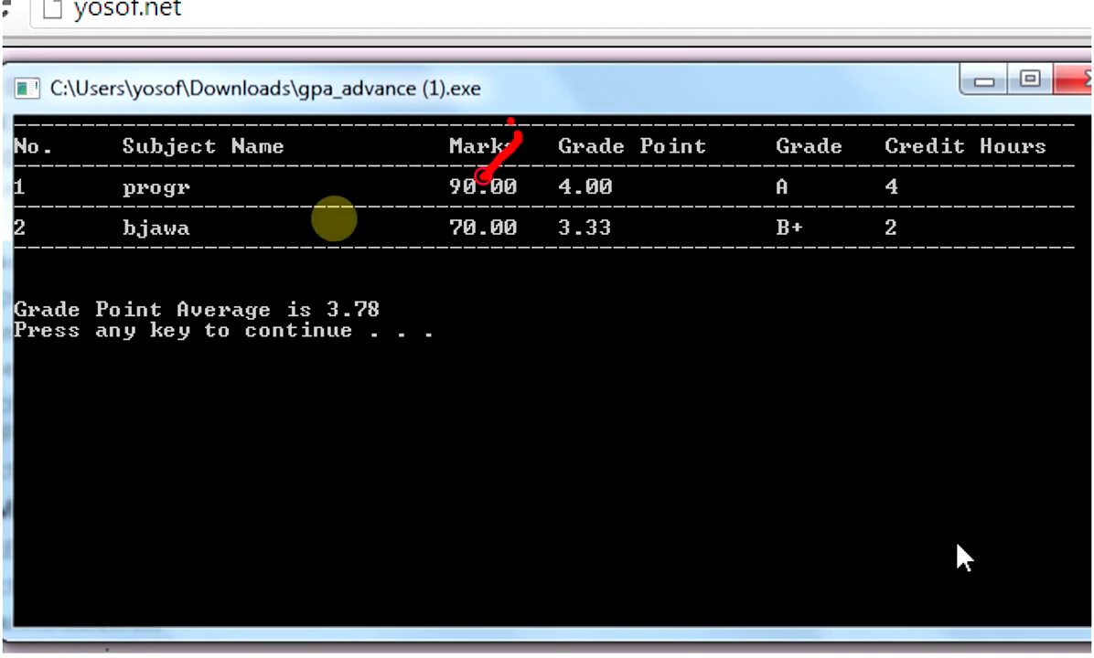
{"action": "left_click_drag", "start_coordinate": [218, 198], "coordinate": [235, 175]}
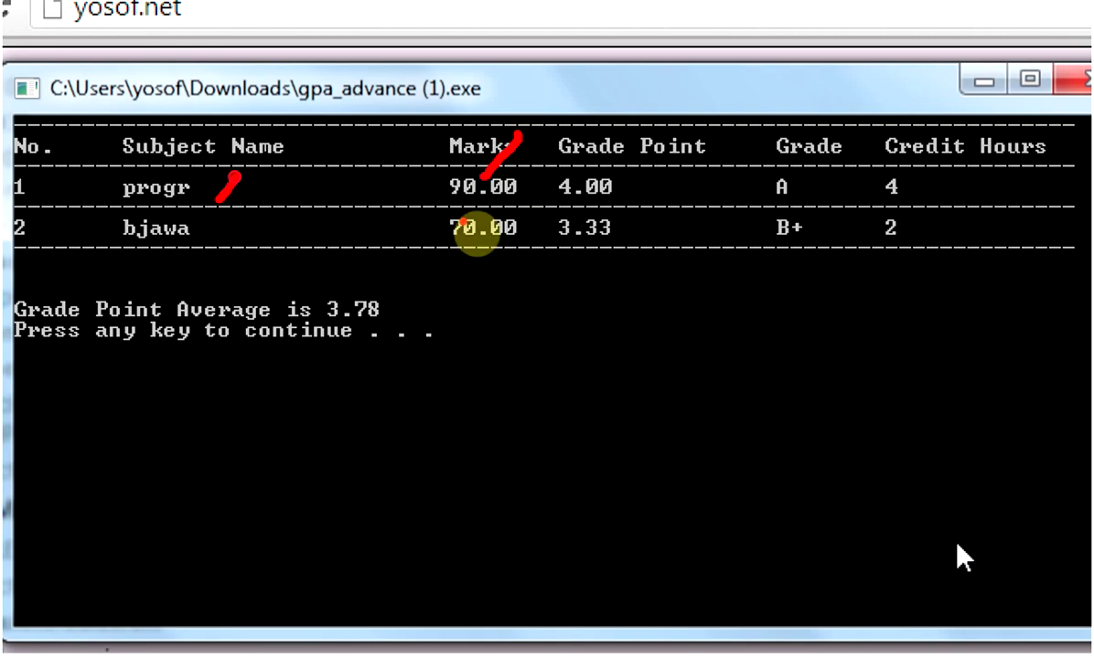
{"action": "left_click_drag", "start_coordinate": [613, 178], "coordinate": [633, 159]}
{"action": "left_click", "coordinate": [505, 216]}
{"action": "left_click", "coordinate": [577, 231]}
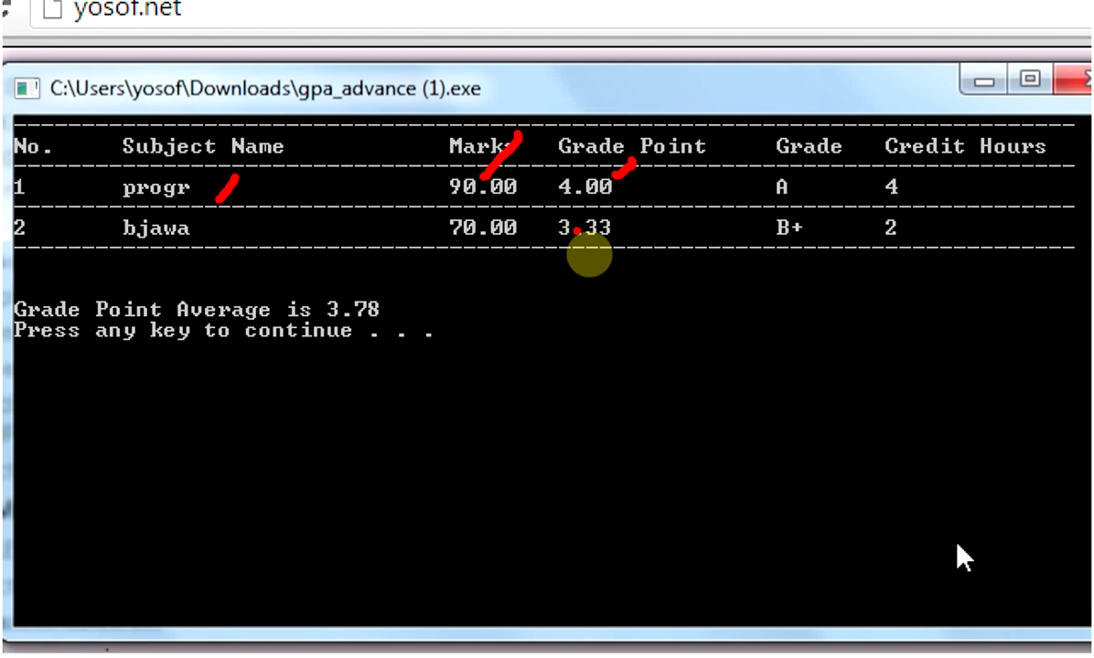
Circle the grade and credit hour values of both subjects in red
{"action": "left_click", "coordinate": [835, 151]}
{"action": "left_click_drag", "start_coordinate": [768, 173], "coordinate": [785, 168]}
{"action": "mouse_move", "coordinate": [880, 167]}
{"action": "left_mouse_down"}
{"action": "mouse_move", "coordinate": [894, 188]}
{"action": "mouse_move", "coordinate": [881, 174]}
{"action": "left_mouse_up"}
{"action": "left_click_drag", "start_coordinate": [780, 228], "coordinate": [766, 223]}
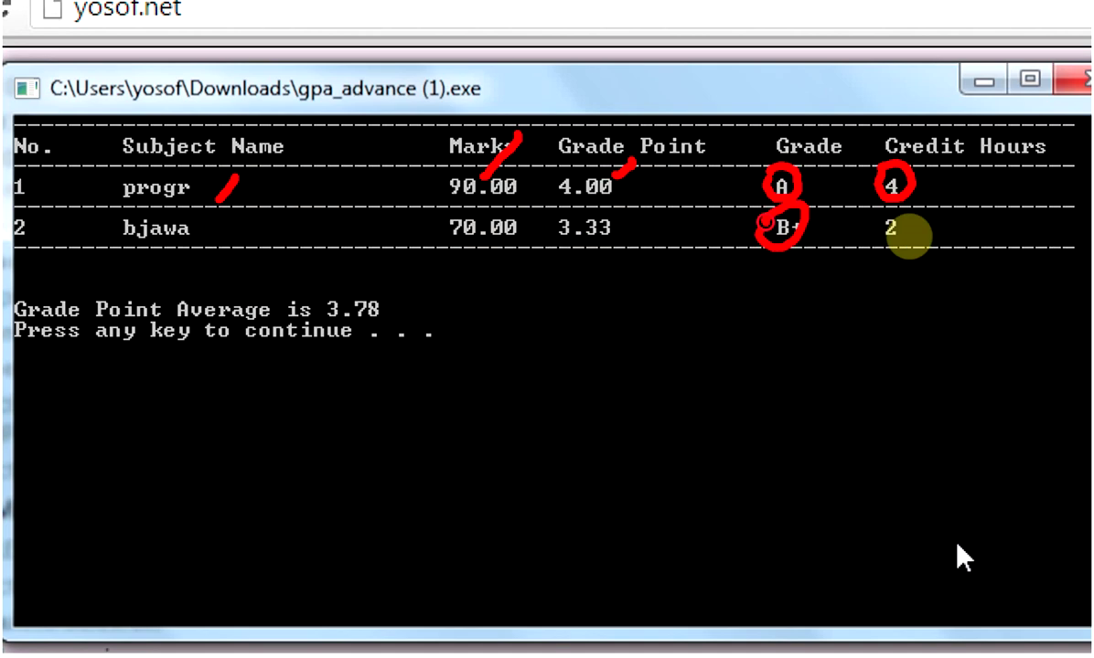
{"action": "left_click_drag", "start_coordinate": [891, 212], "coordinate": [872, 213]}
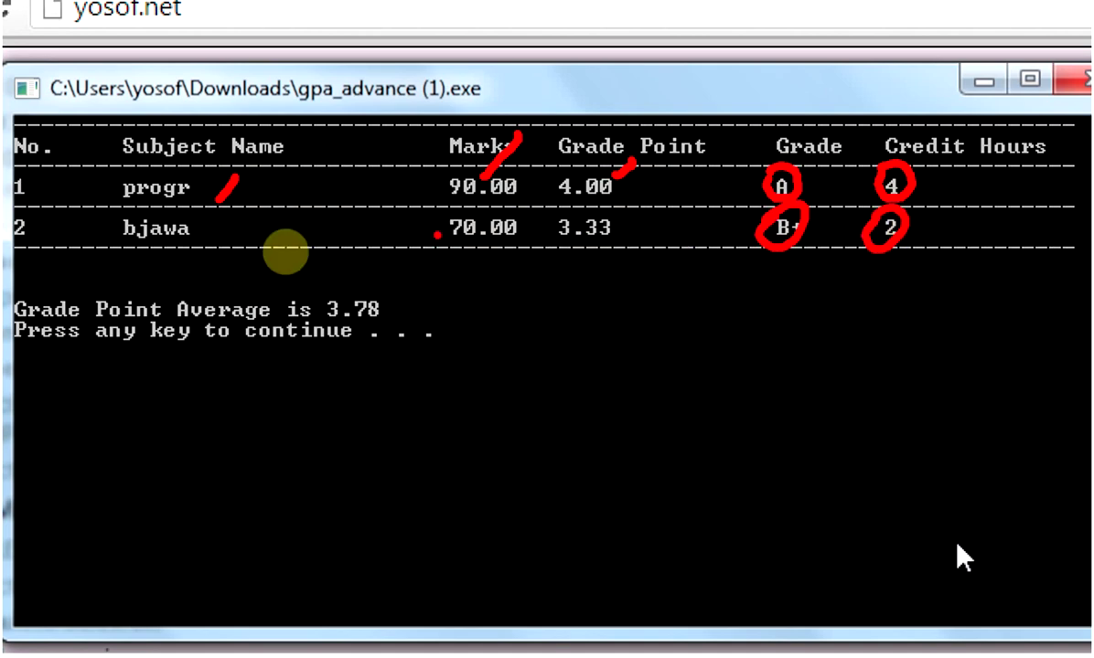
Mark the bjawa row's subject name, marks and grade point with red strokes
{"action": "left_click_drag", "start_coordinate": [219, 234], "coordinate": [250, 217]}
{"action": "left_click_drag", "start_coordinate": [472, 252], "coordinate": [508, 229]}
{"action": "left_click_drag", "start_coordinate": [562, 241], "coordinate": [599, 220]}
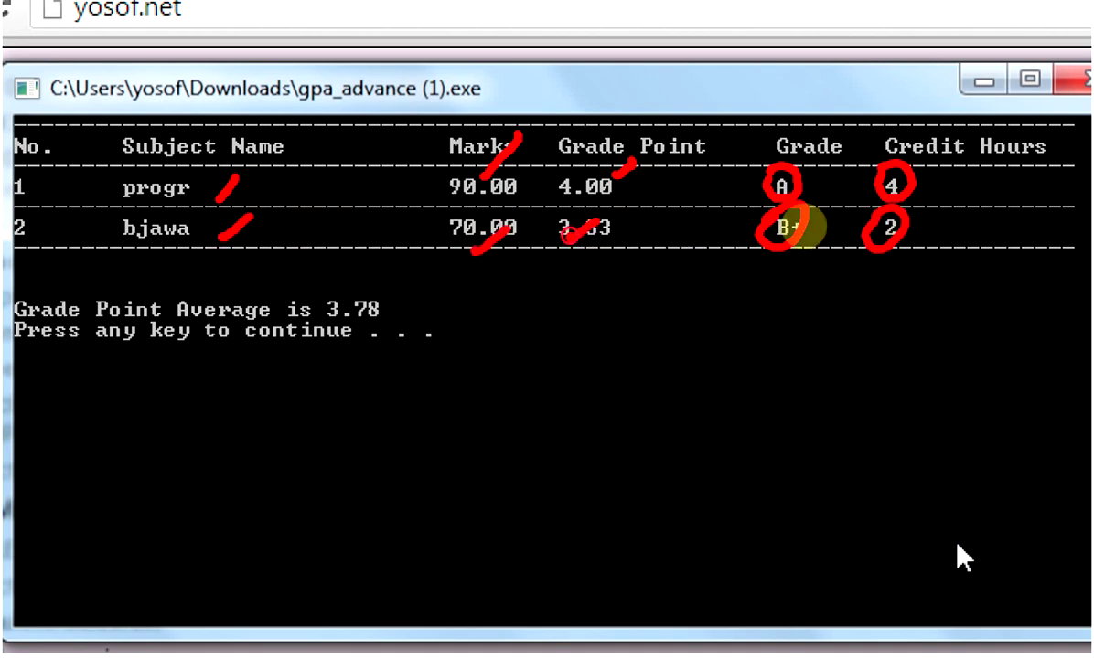
{"action": "mouse_move", "coordinate": [795, 228]}
{"action": "left_mouse_down"}
{"action": "mouse_move", "coordinate": [801, 147]}
{"action": "mouse_move", "coordinate": [925, 206]}
{"action": "left_mouse_up"}
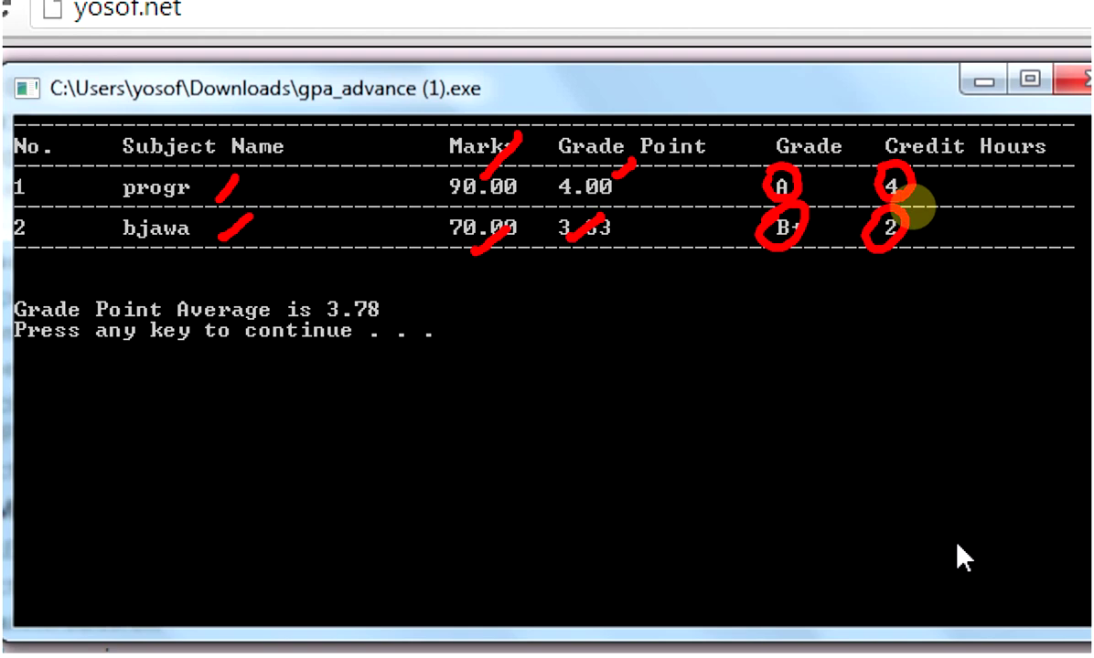
Go over the progr row's marks, grade, credit hour and grade point again and clear all red annotations
{"action": "left_click", "coordinate": [744, 152]}
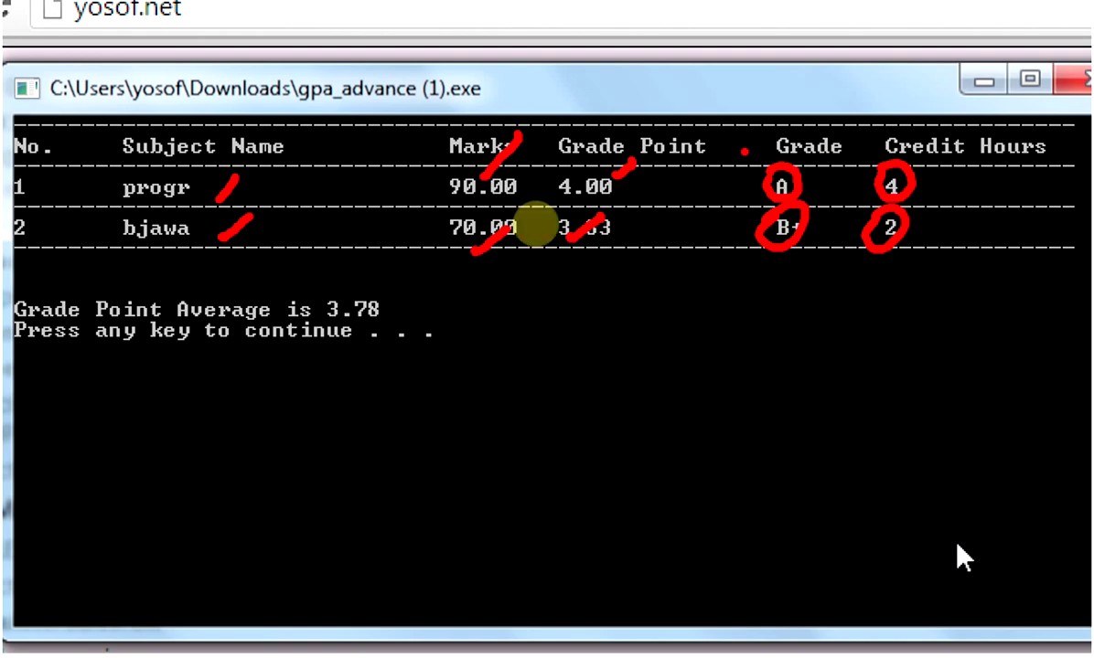
{"action": "left_click", "coordinate": [430, 175]}
{"action": "left_click", "coordinate": [474, 187]}
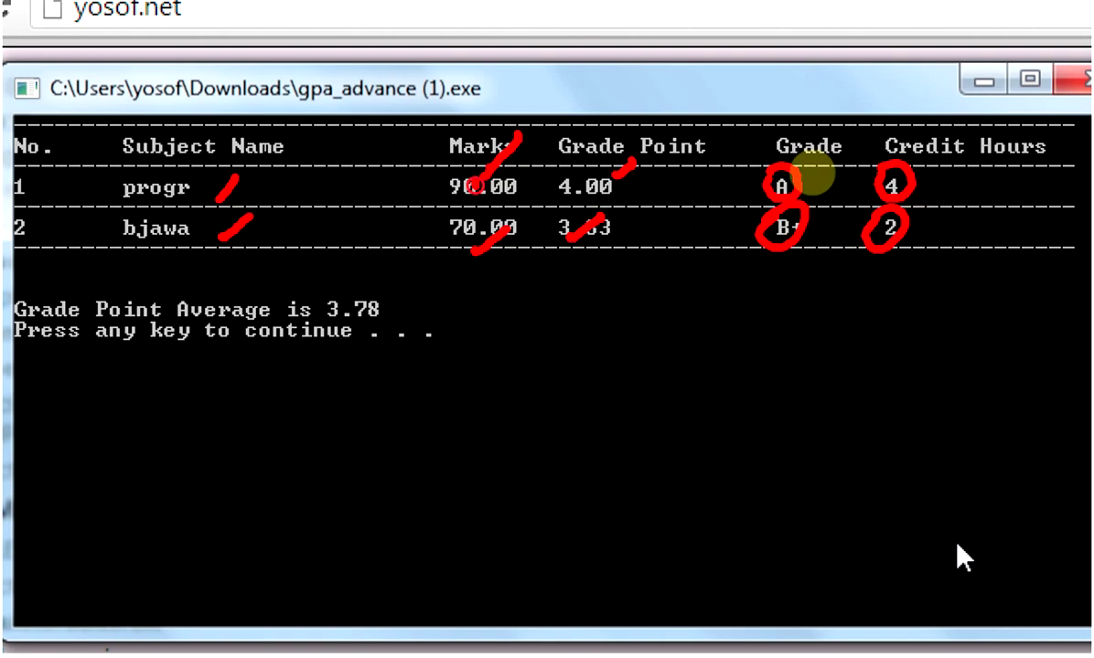
{"action": "left_click", "coordinate": [796, 171]}
{"action": "left_click", "coordinate": [530, 189]}
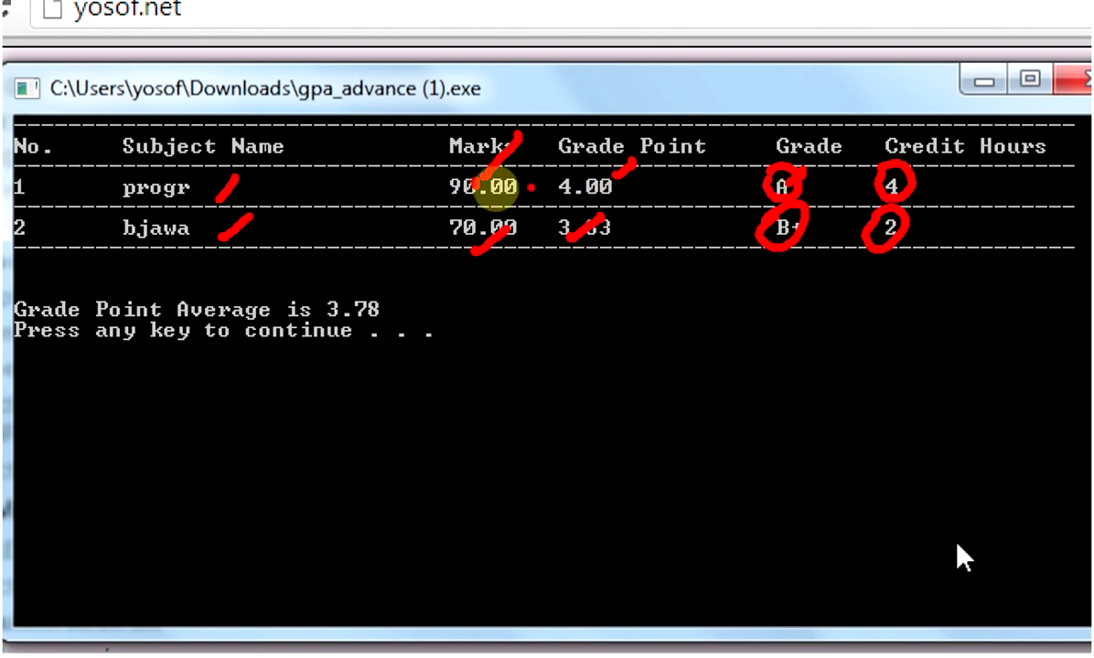
{"action": "left_click", "coordinate": [980, 152]}
{"action": "left_click", "coordinate": [940, 180]}
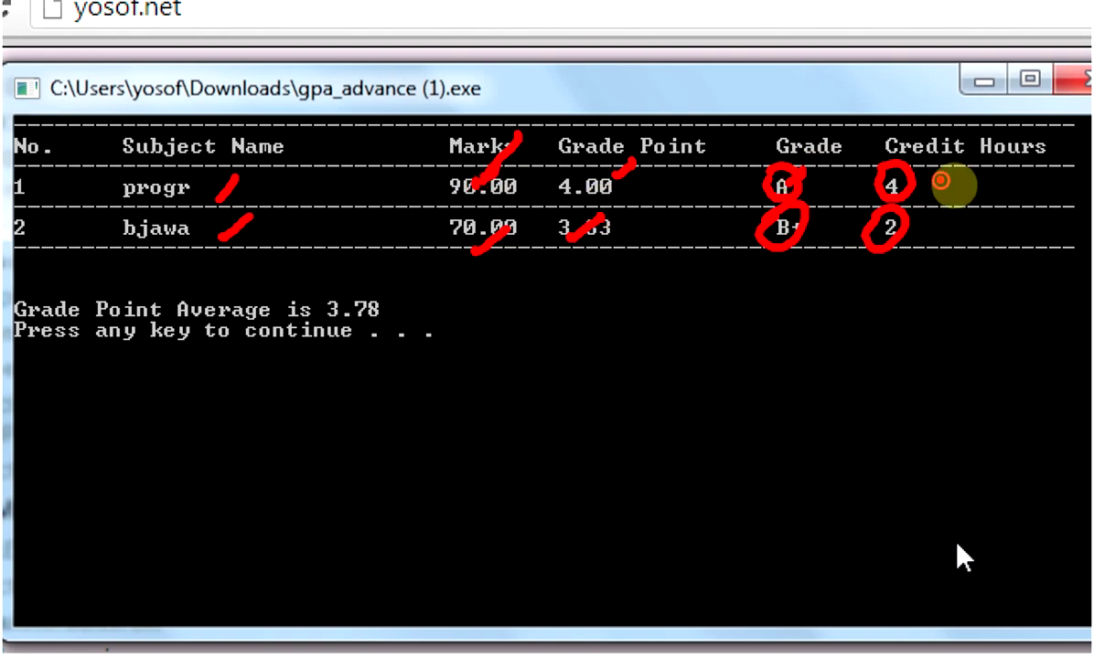
{"action": "left_click_drag", "start_coordinate": [954, 172], "coordinate": [933, 184]}
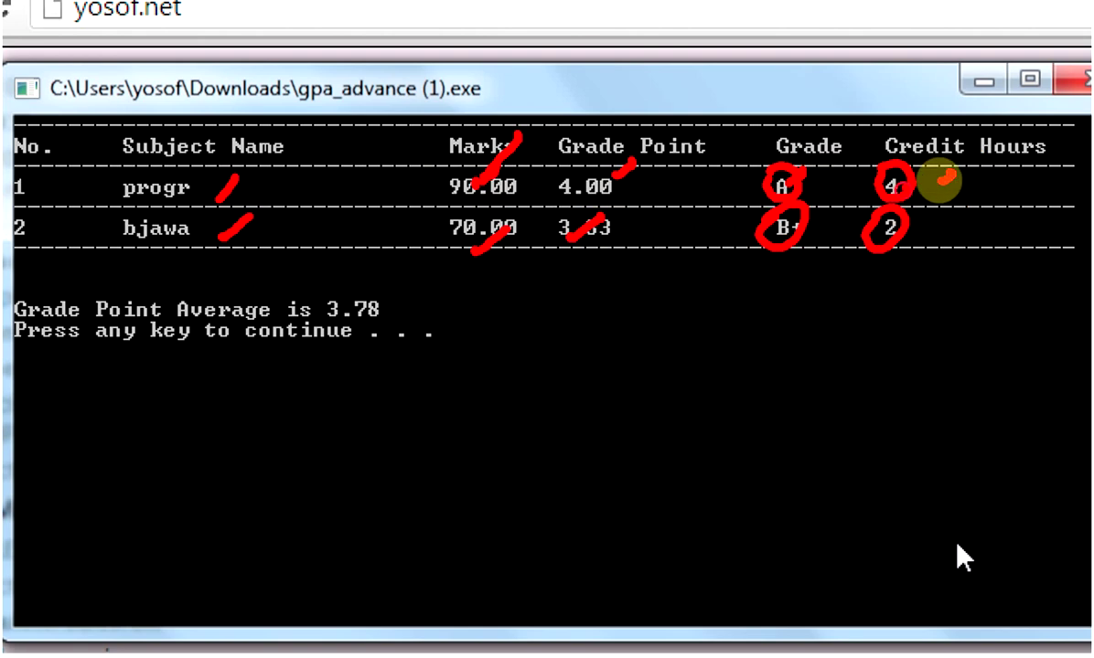
{"action": "left_click", "coordinate": [608, 162]}
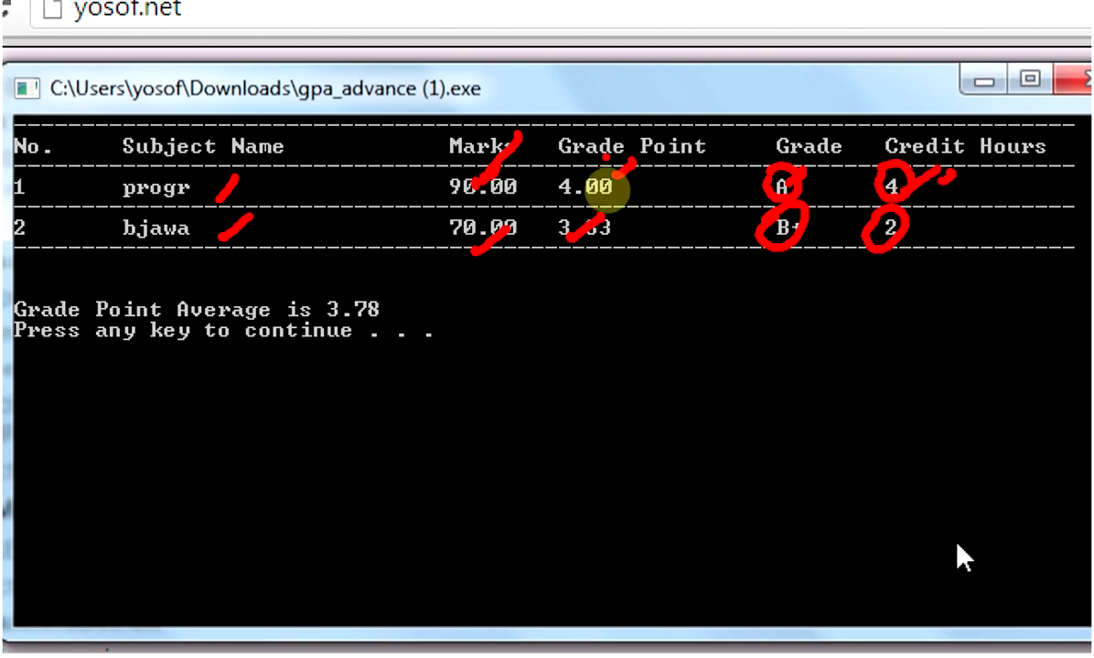
{"action": "left_click", "coordinate": [672, 187]}
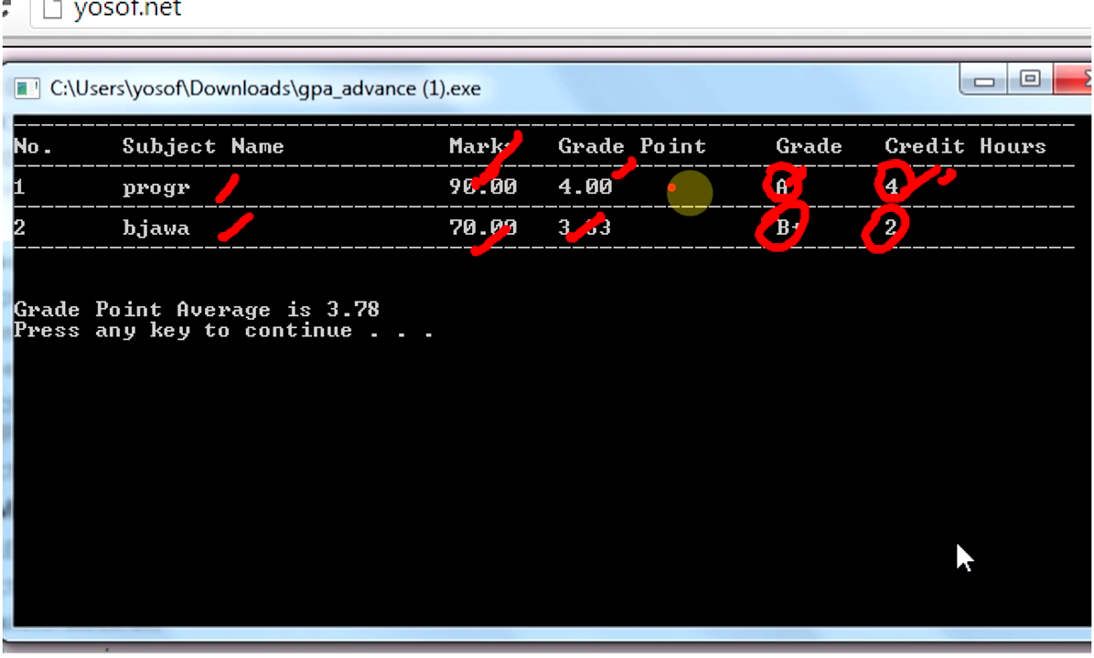
{"action": "key", "text": "Escape"}
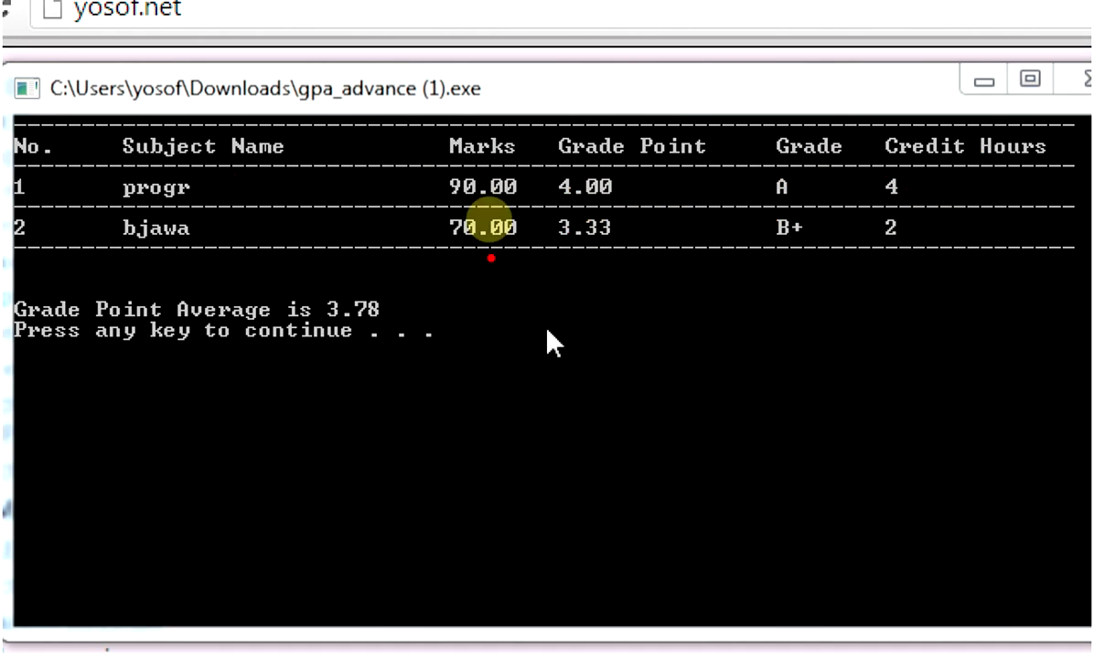
Mark the Subject Name, Marks and Credit Hours inputs with red strokes and circle the Grade Point and Grade headings
{"action": "left_click_drag", "start_coordinate": [433, 186], "coordinate": [480, 144]}
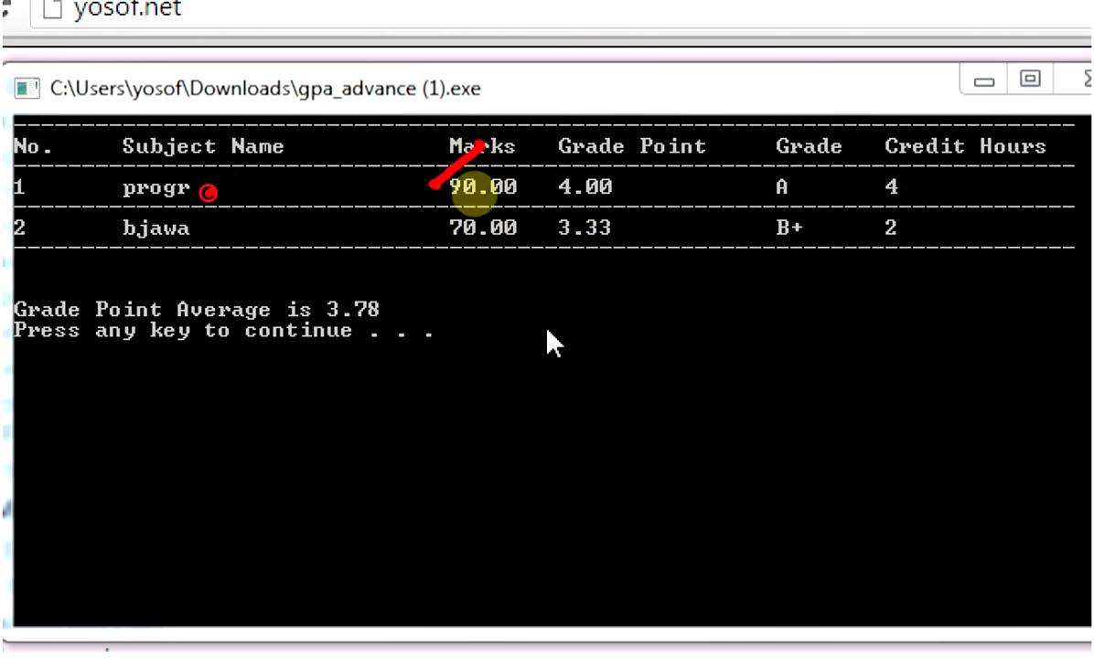
{"action": "left_click_drag", "start_coordinate": [209, 194], "coordinate": [235, 171]}
{"action": "left_click_drag", "start_coordinate": [921, 179], "coordinate": [955, 165]}
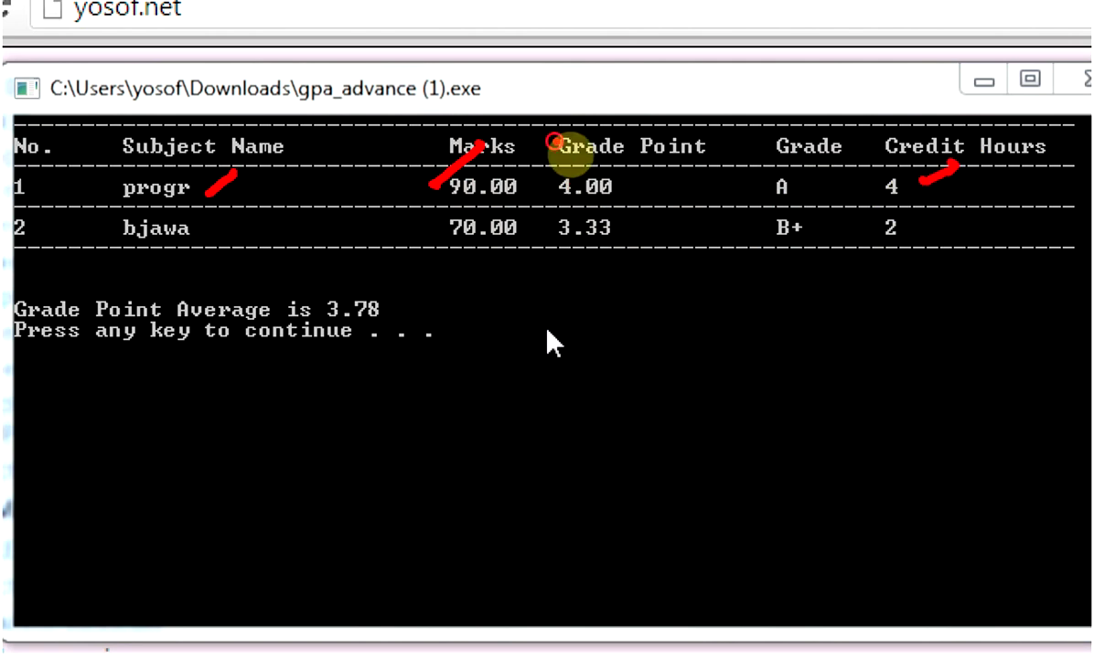
{"action": "left_click_drag", "start_coordinate": [569, 155], "coordinate": [667, 149]}
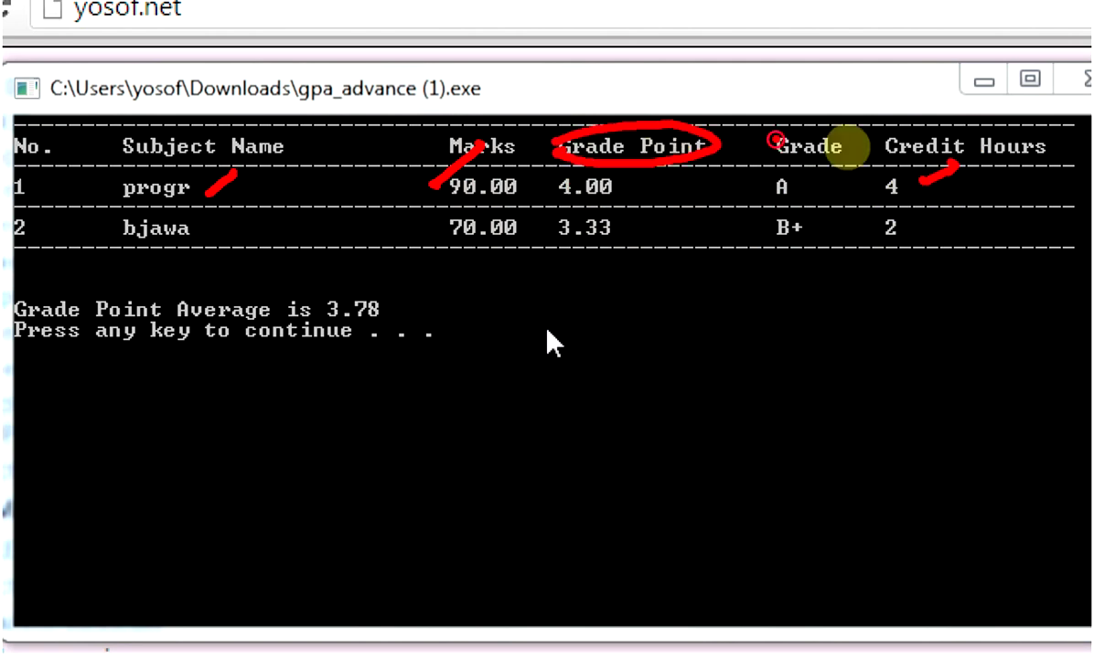
{"action": "left_click_drag", "start_coordinate": [776, 139], "coordinate": [763, 137]}
Go over the Marks and Grade Point columns again and draw a red stroke through the Grade Point heading
{"action": "left_click", "coordinate": [780, 176]}
{"action": "left_click", "coordinate": [711, 209]}
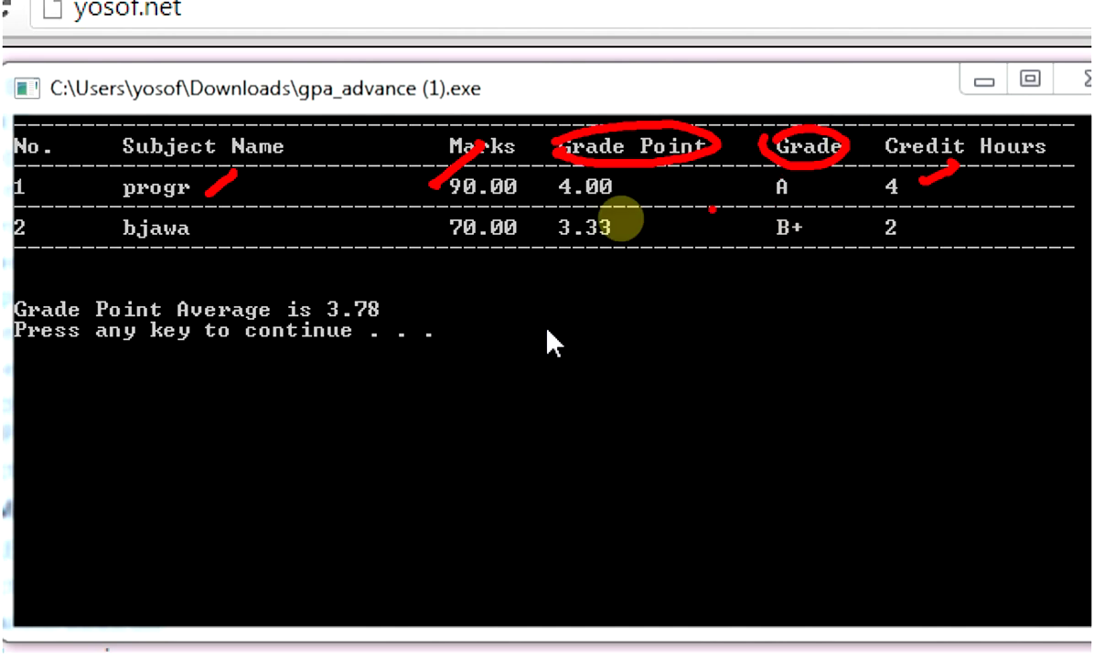
{"action": "left_click", "coordinate": [584, 219]}
{"action": "left_click", "coordinate": [509, 198]}
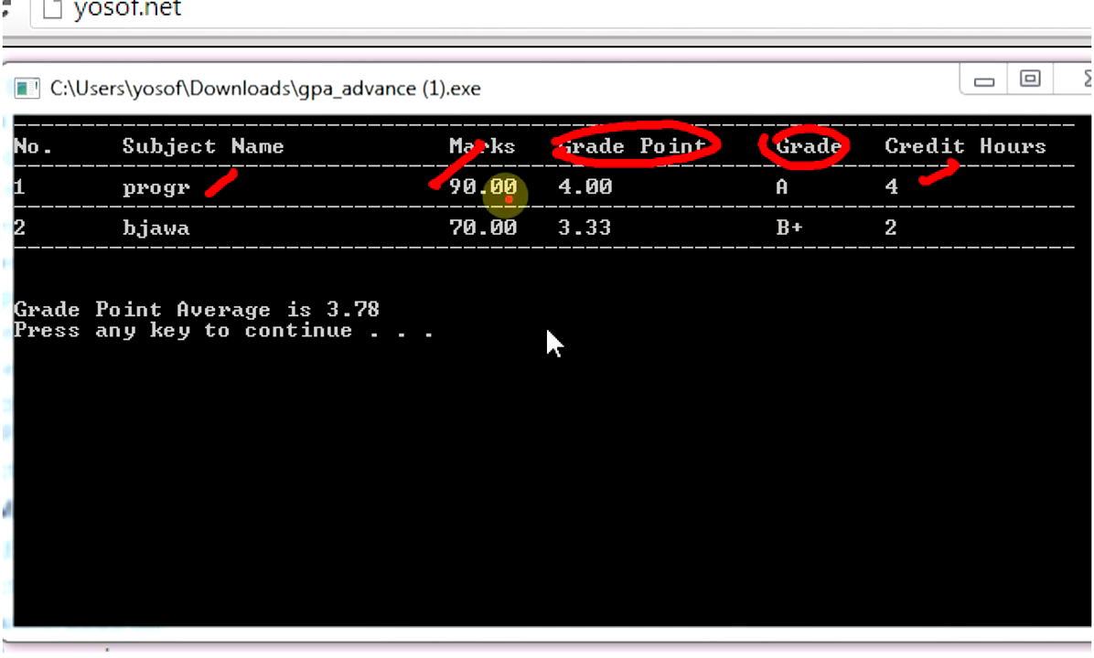
{"action": "left_click", "coordinate": [479, 162]}
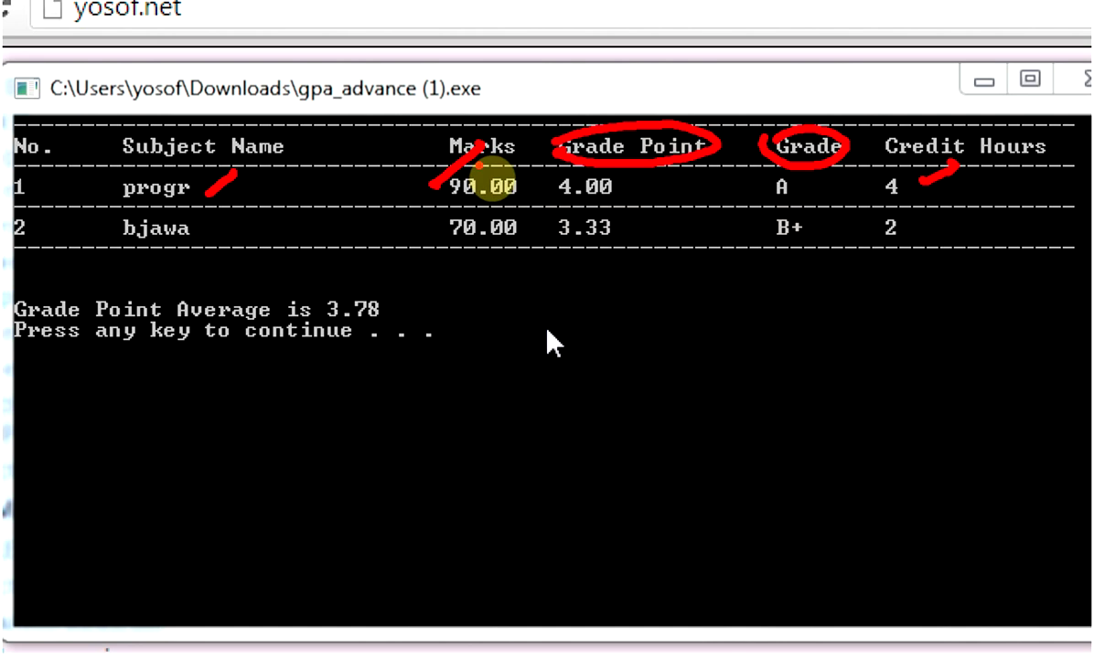
{"action": "left_click", "coordinate": [501, 151]}
{"action": "left_click", "coordinate": [448, 151]}
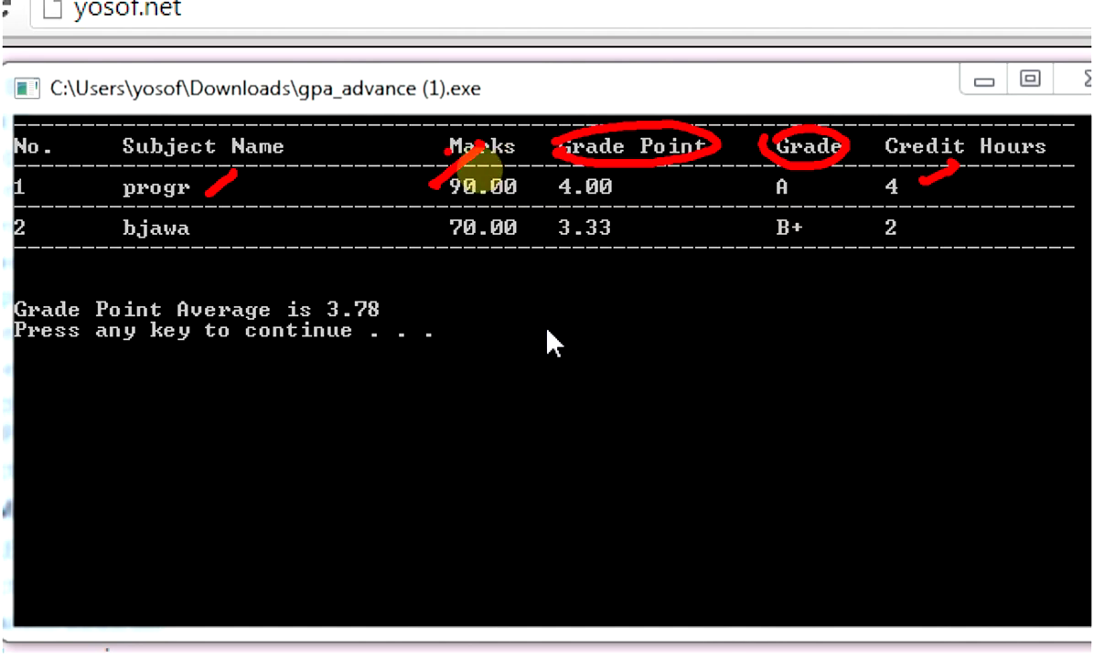
{"action": "left_click", "coordinate": [512, 158]}
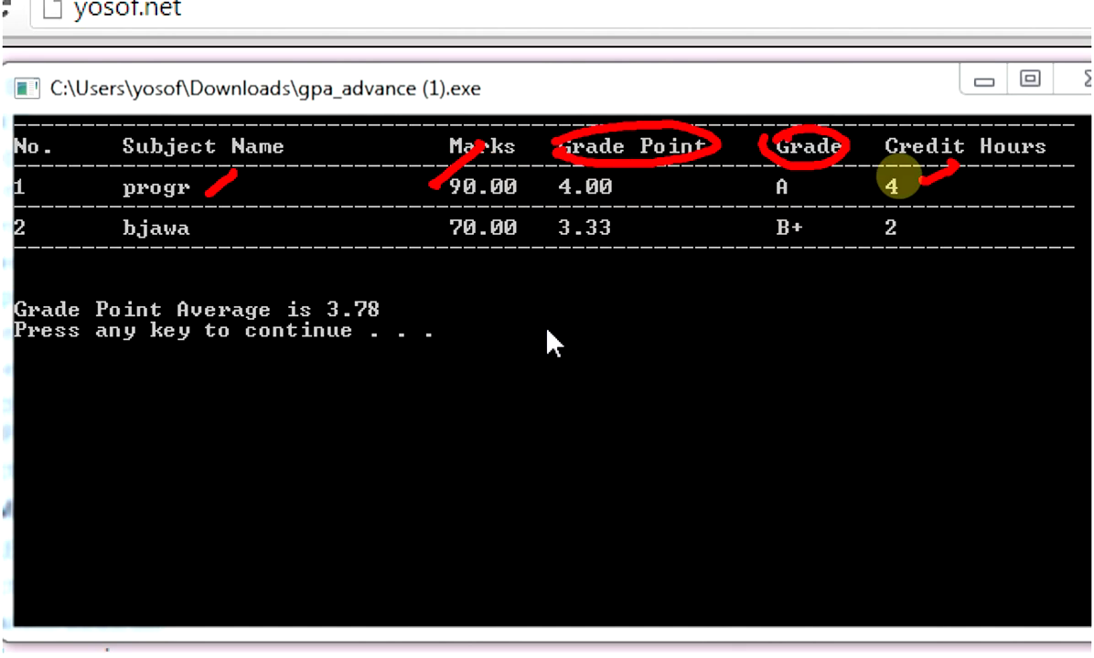
{"action": "left_click", "coordinate": [729, 155]}
{"action": "left_click_drag", "start_coordinate": [640, 161], "coordinate": [727, 105]}
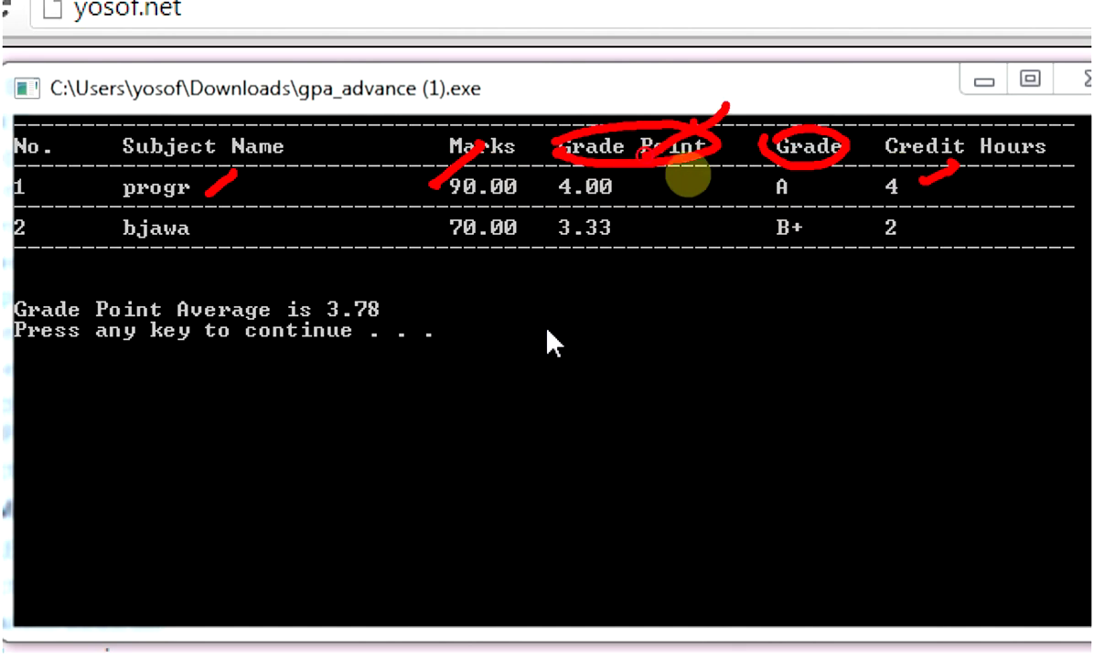
Clear the red annotations from the results table and close the sample gpa_advance program
{"action": "left_click", "coordinate": [692, 170]}
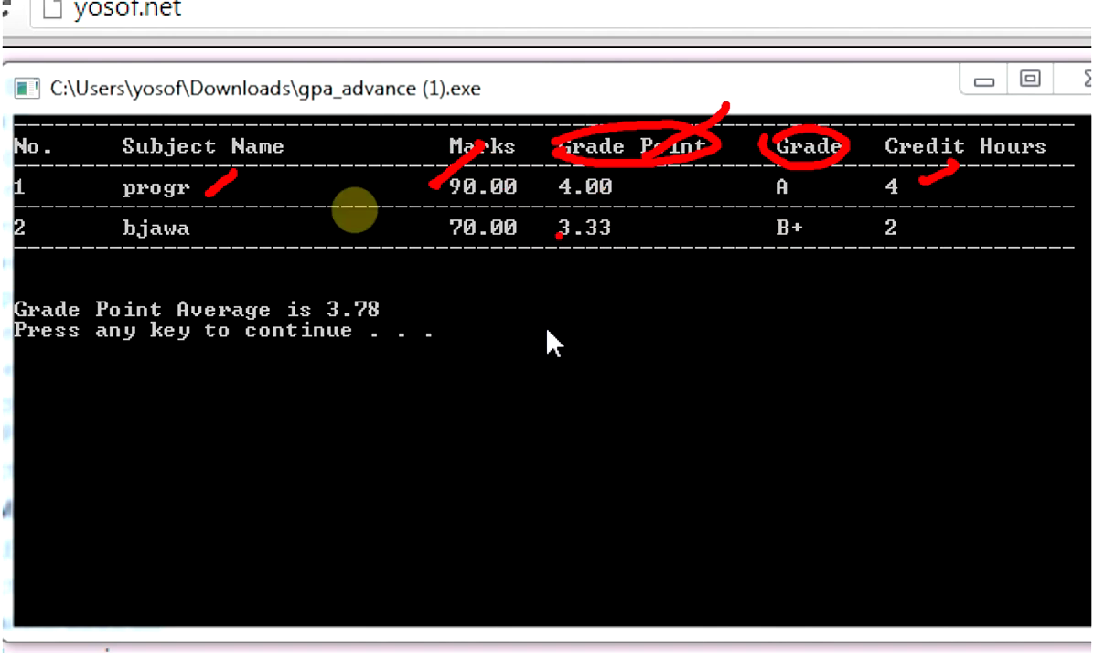
{"action": "key", "text": "Escape"}
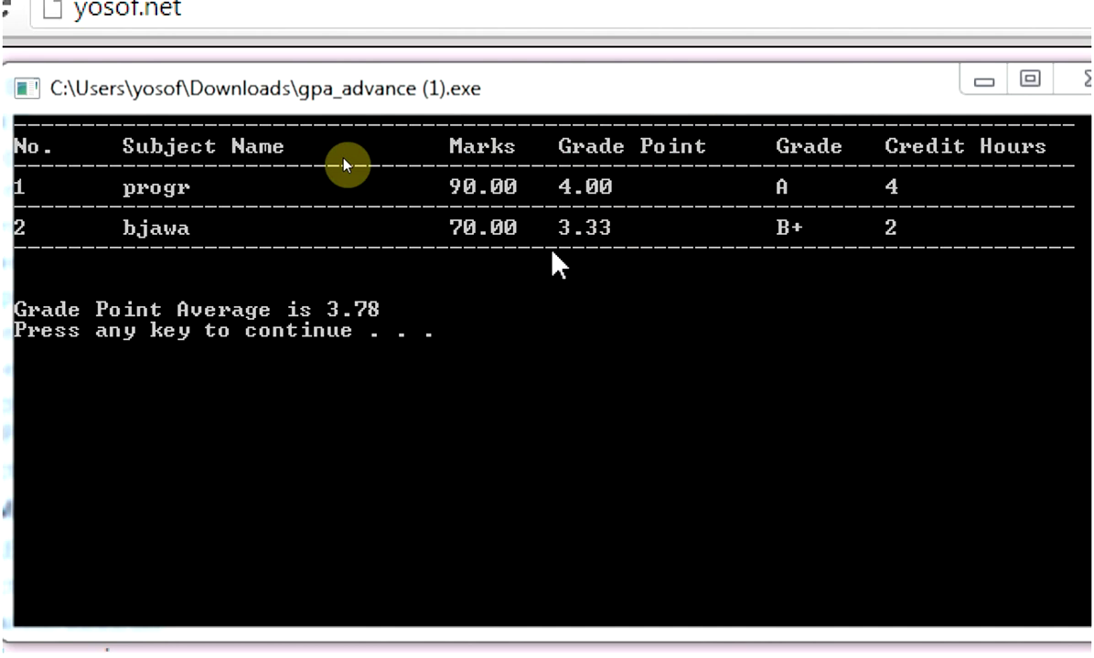
{"action": "left_click", "coordinate": [331, 160]}
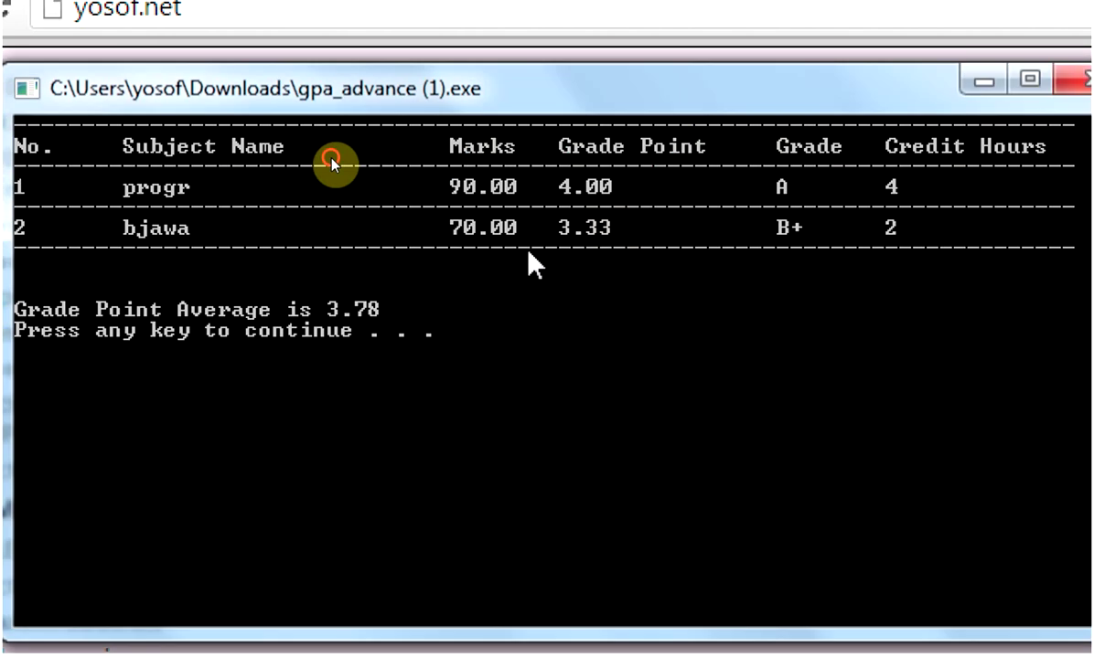
{"action": "key", "text": "Return"}
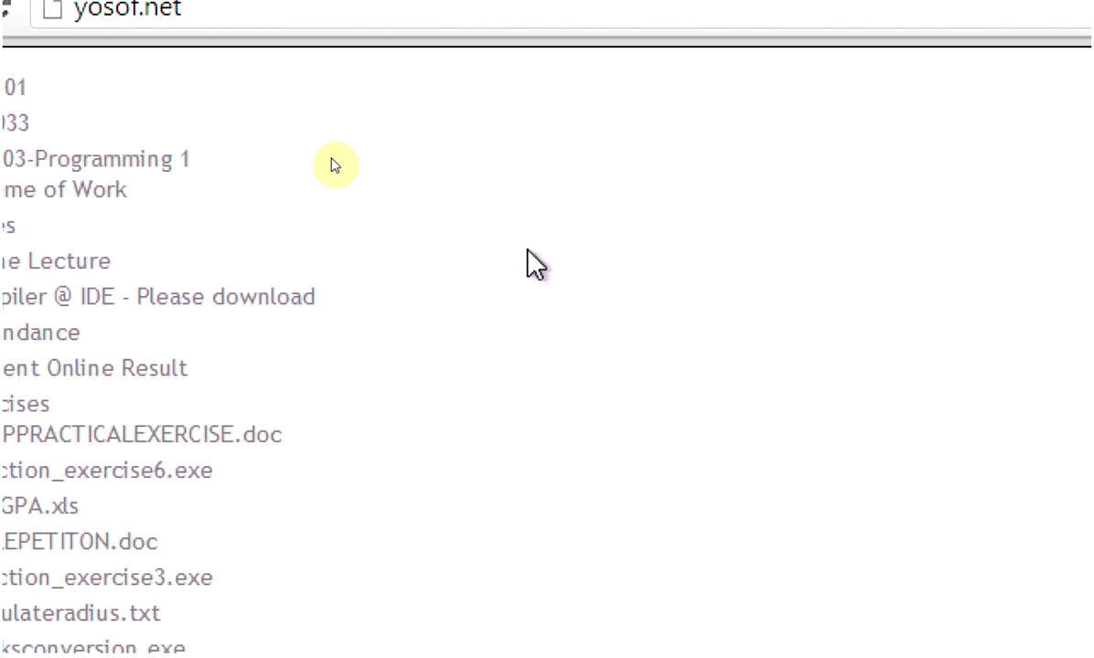
Switch to the Excel example and select the credit hour and grade point values of all three subjects
{"action": "key", "text": "alt+Tab"}
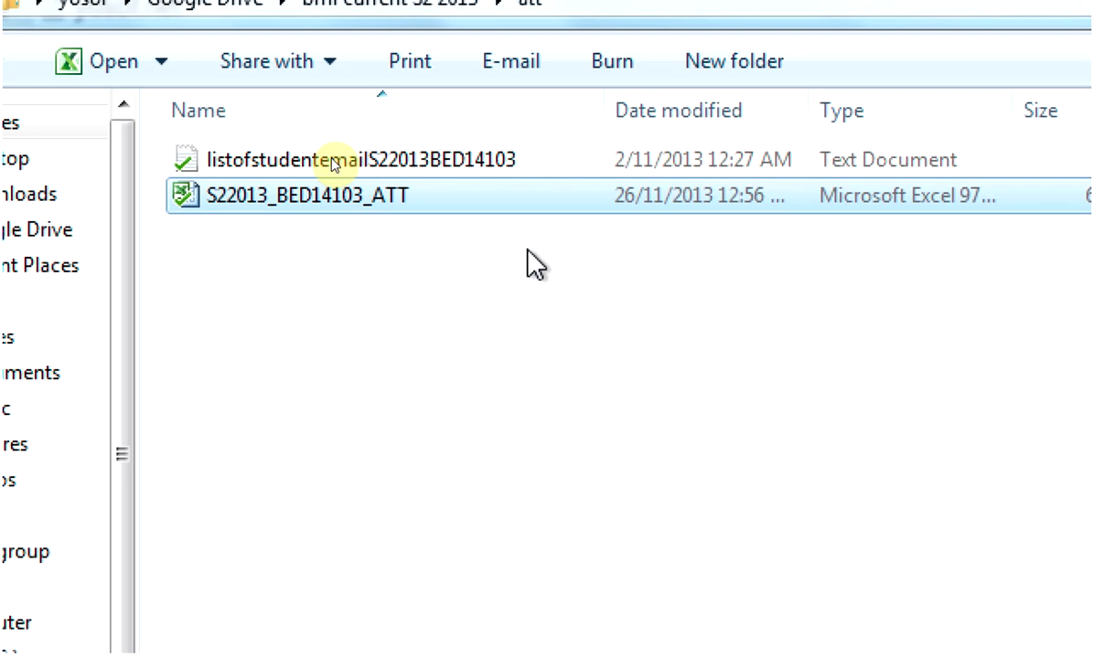
{"action": "key", "text": "alt+Tab"}
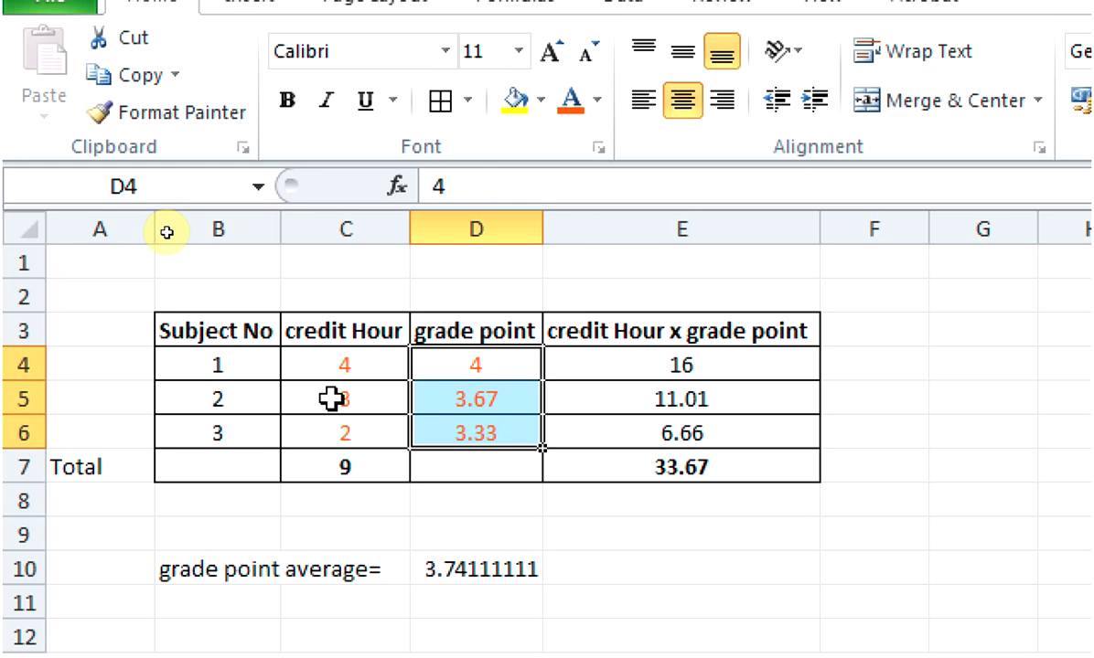
{"action": "left_click", "coordinate": [323, 366]}
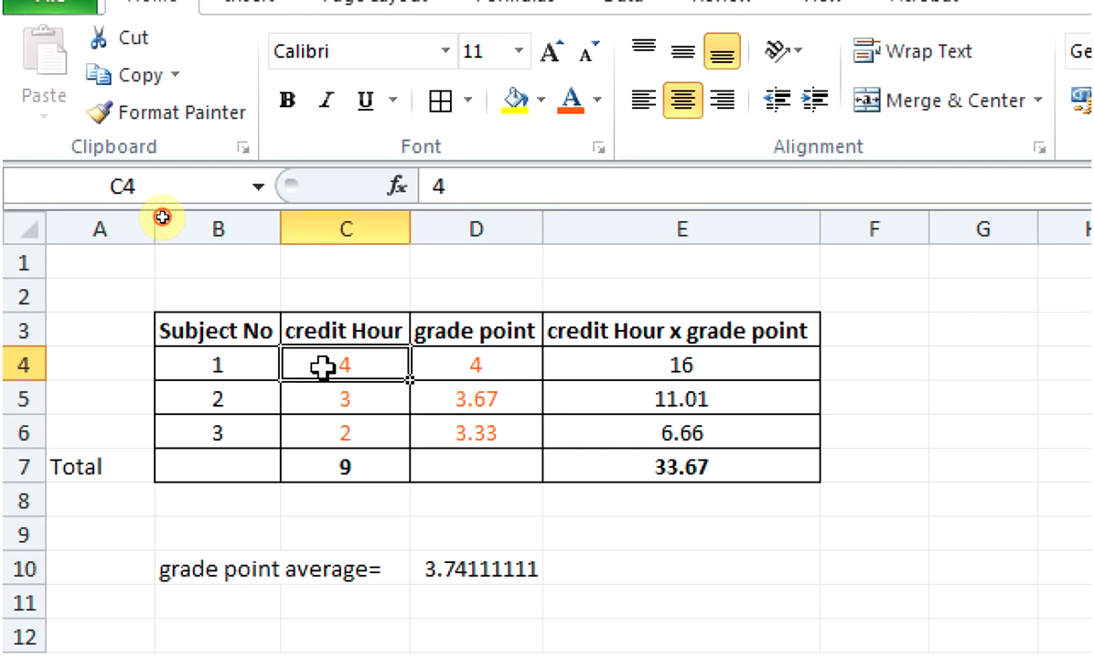
{"action": "left_click_drag", "start_coordinate": [323, 366], "coordinate": [366, 365]}
{"action": "key", "text": "shift+Down"}
{"action": "key", "text": "shift+Down"}
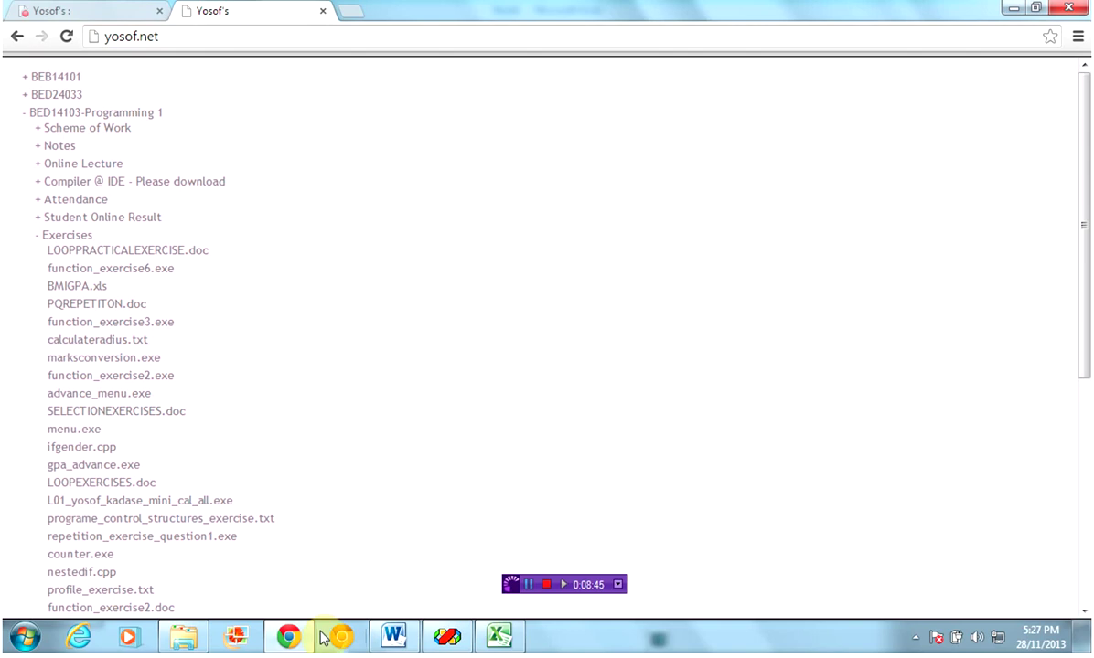
Switch to the C source file and declare the array float gp[3]; inside main
{"action": "left_click", "coordinate": [454, 642]}
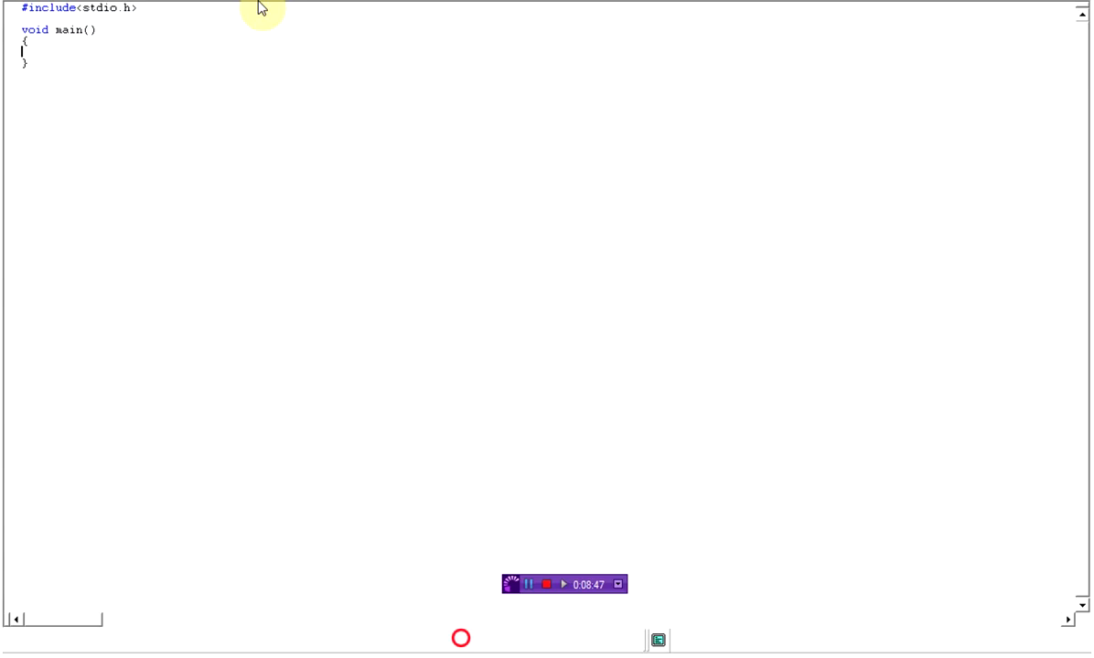
{"action": "key", "text": "Return"}
{"action": "key", "text": "Return"}
{"action": "key", "text": "Up"}
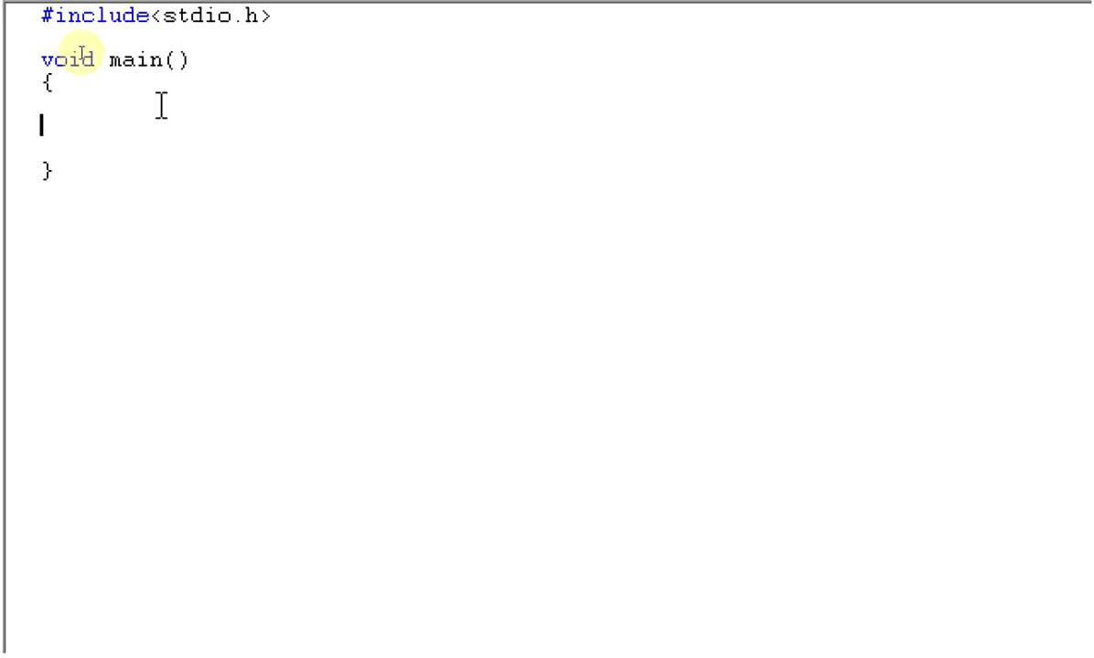
{"action": "key", "text": "Tab"}
{"action": "type", "text": "float gr"}
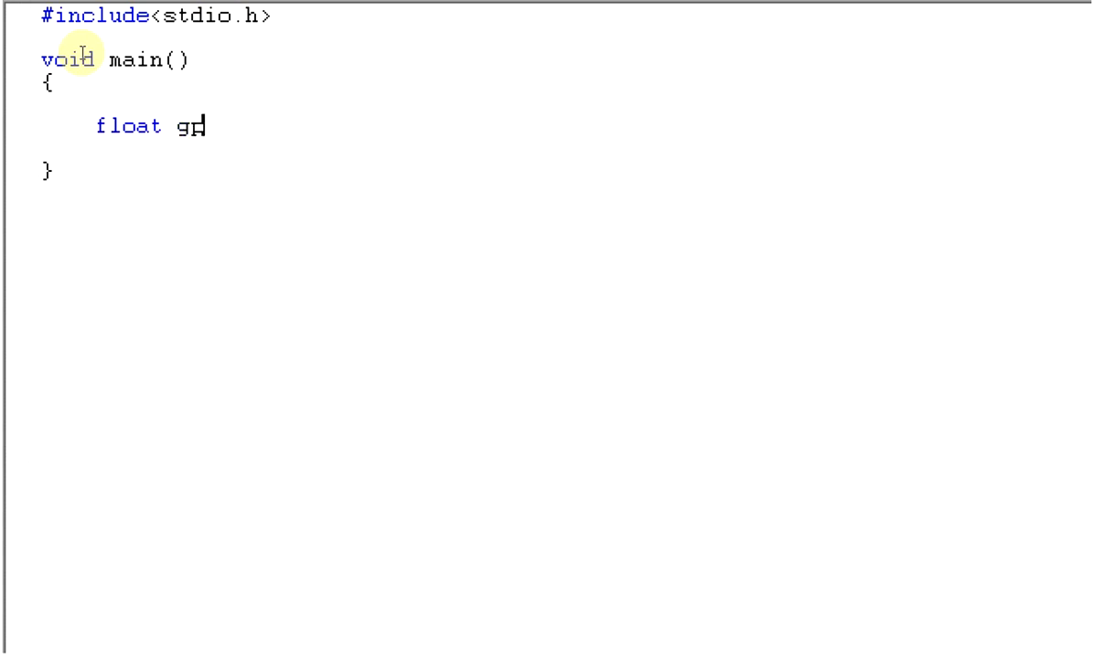
{"action": "type", "text": "[]3"}
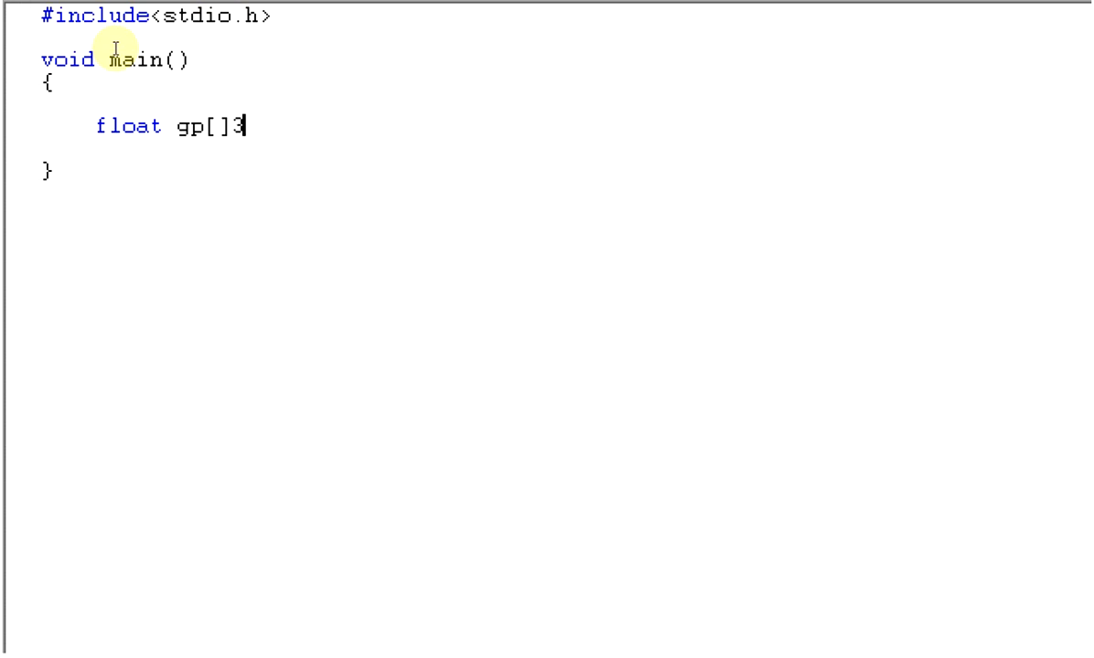
{"action": "key", "text": "BackSpace"}
{"action": "key", "text": "BackSpace"}
{"action": "type", "text": "3];"}
Declare the array int ch[3]; on the line below the gp array
{"action": "key", "text": "Return"}
{"action": "type", "text": "in"}
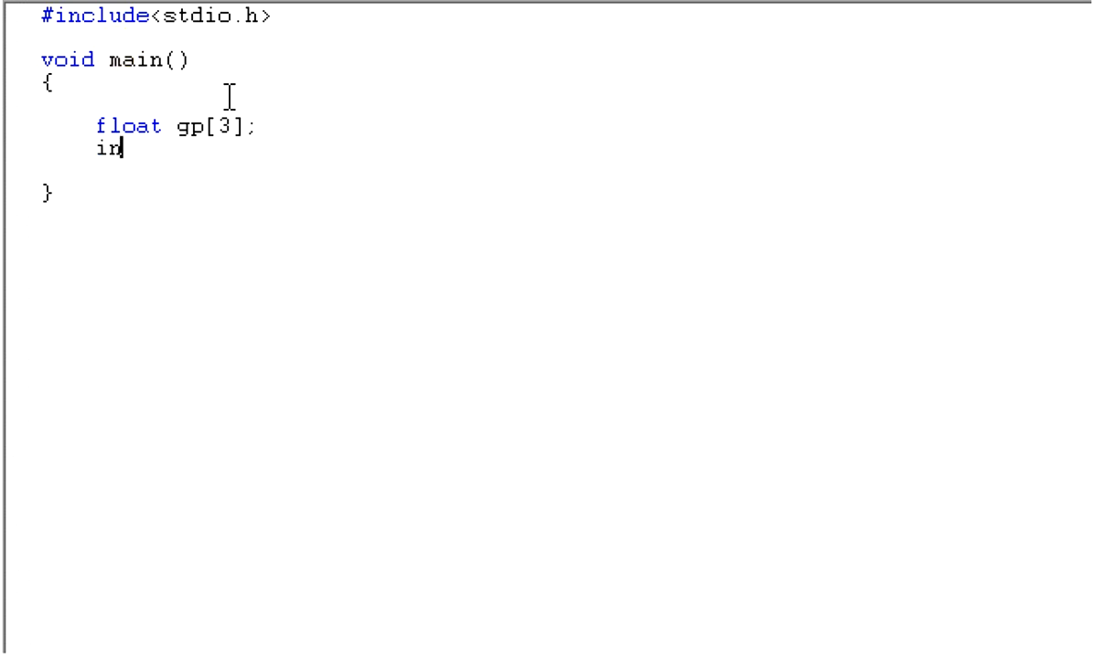
{"action": "type", "text": "t ch"}
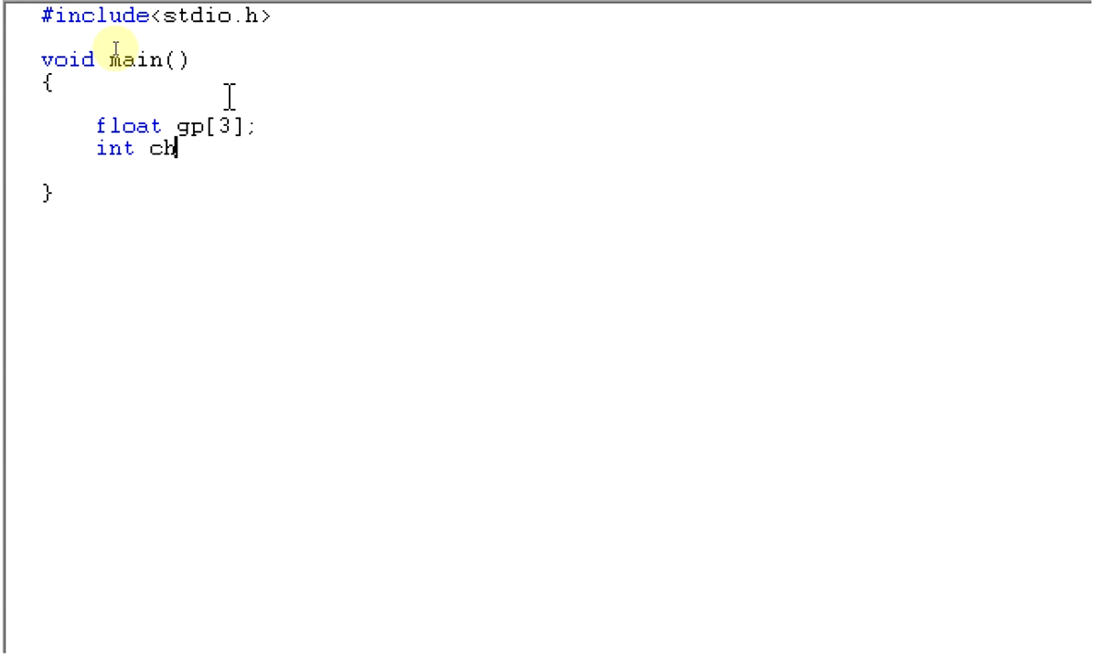
{"action": "type", "text": "[3];"}
{"action": "key", "text": "Up"}
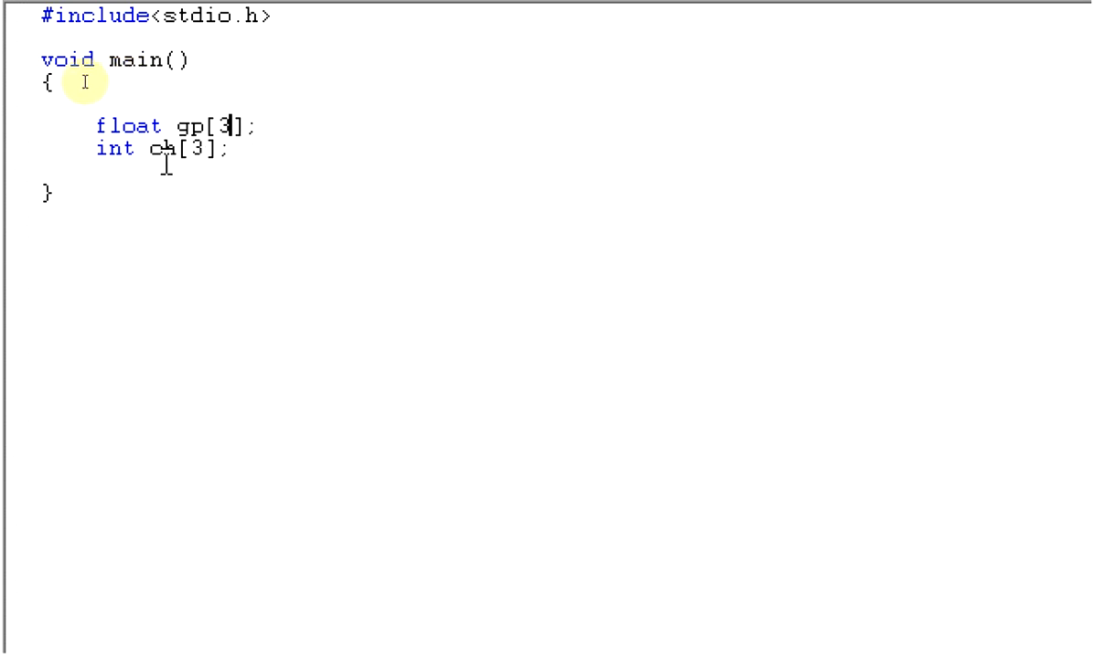
Go over the credit hour and grade point cells in the Excel example, then return to the C code
{"action": "key", "text": "alt+Tab"}
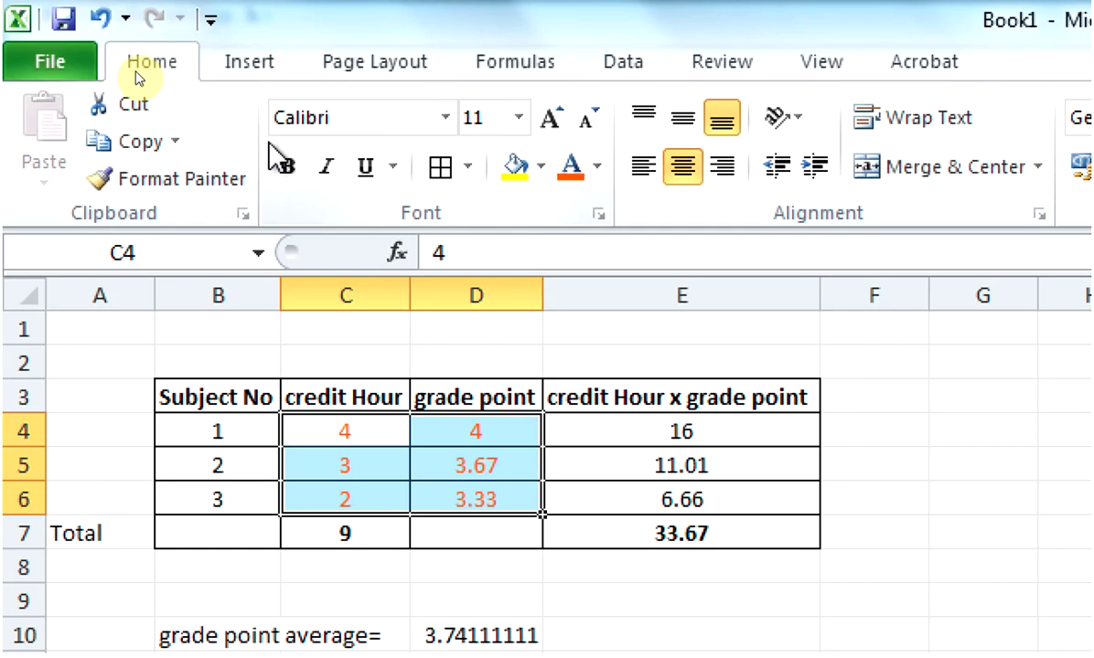
{"action": "key", "text": "Up"}
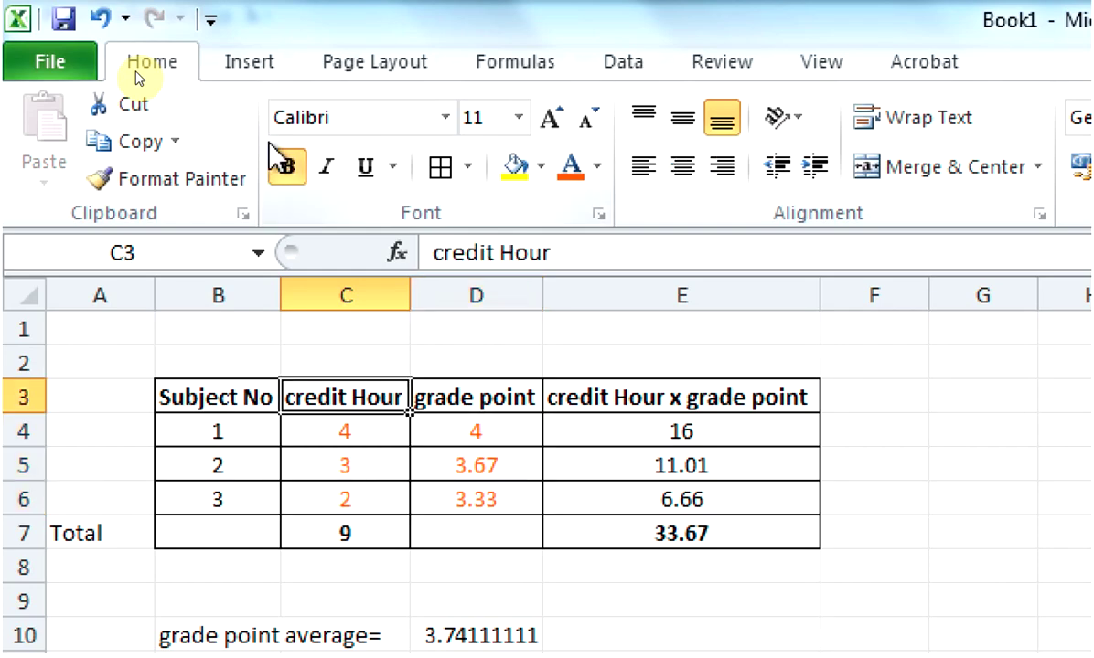
{"action": "key", "text": "Right"}
{"action": "key", "text": "Left"}
{"action": "key", "text": "Down"}
{"action": "key", "text": "Down"}
{"action": "key", "text": "Down"}
{"action": "key", "text": "Right"}
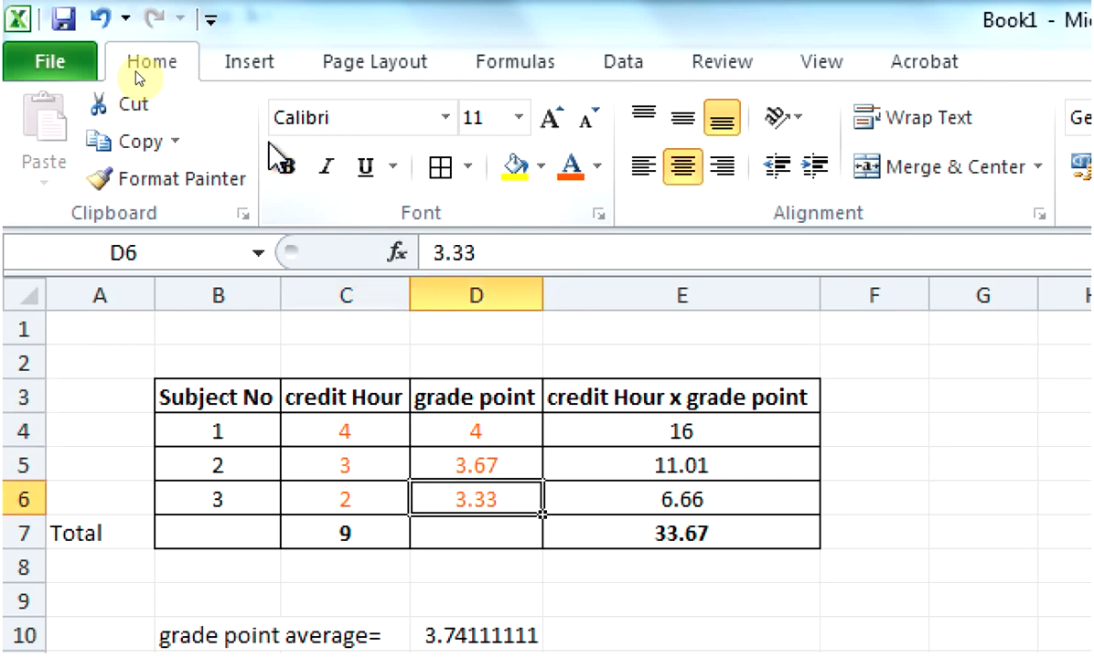
{"action": "key", "text": "Up"}
{"action": "key", "text": "Up"}
{"action": "key", "text": "alt+Tab"}
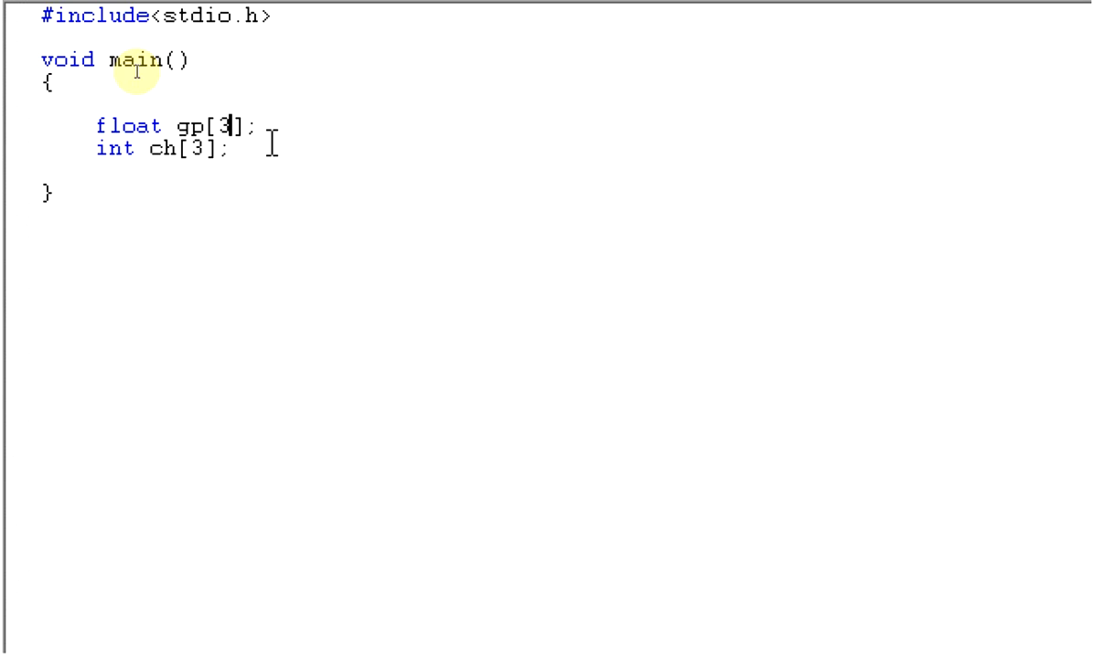
{"action": "left_click", "coordinate": [270, 143]}
{"action": "left_click", "coordinate": [642, 141]}
{"action": "mouse_move", "coordinate": [654, 132]}
{"action": "left_mouse_down"}
{"action": "mouse_move", "coordinate": [660, 196]}
{"action": "mouse_move", "coordinate": [673, 181]}
{"action": "left_mouse_up"}
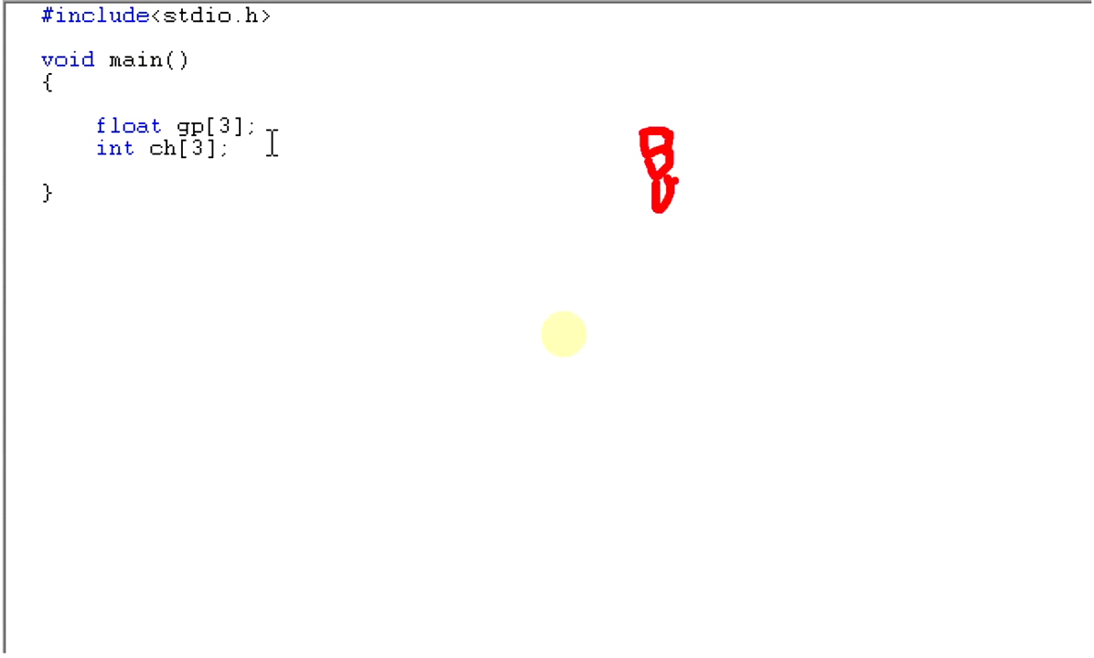
{"action": "key", "text": "e"}
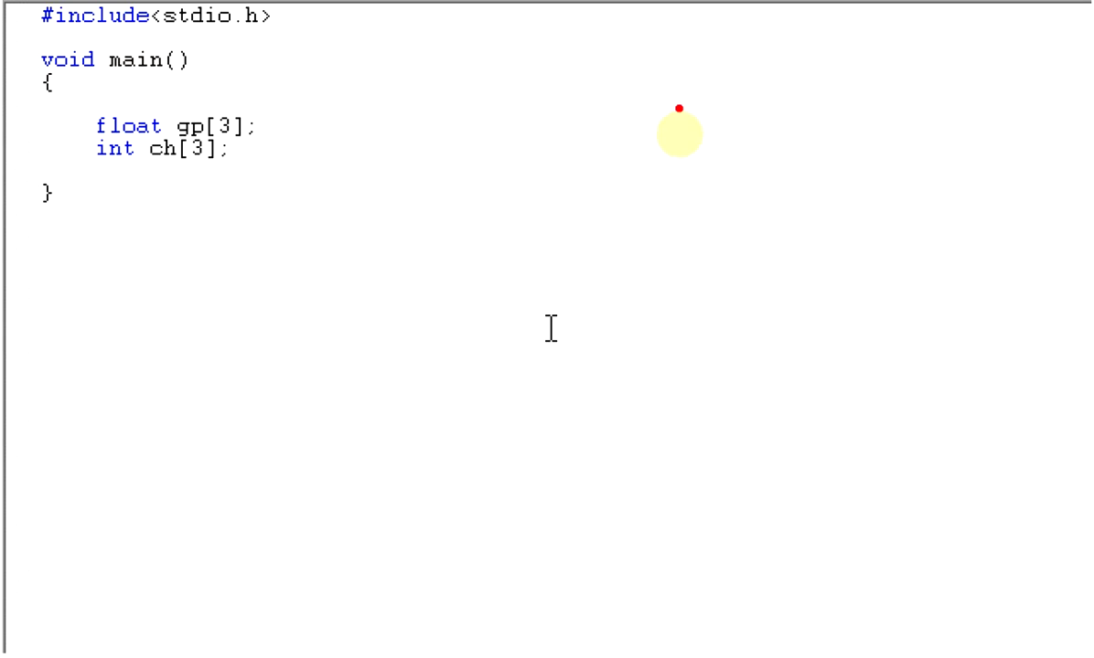
Draw a row of three red boxes beside the array declarations and a row of three blue boxes beneath it
{"action": "mouse_move", "coordinate": [645, 118]}
{"action": "left_mouse_down"}
{"action": "mouse_move", "coordinate": [684, 129]}
{"action": "mouse_move", "coordinate": [689, 153]}
{"action": "left_mouse_up"}
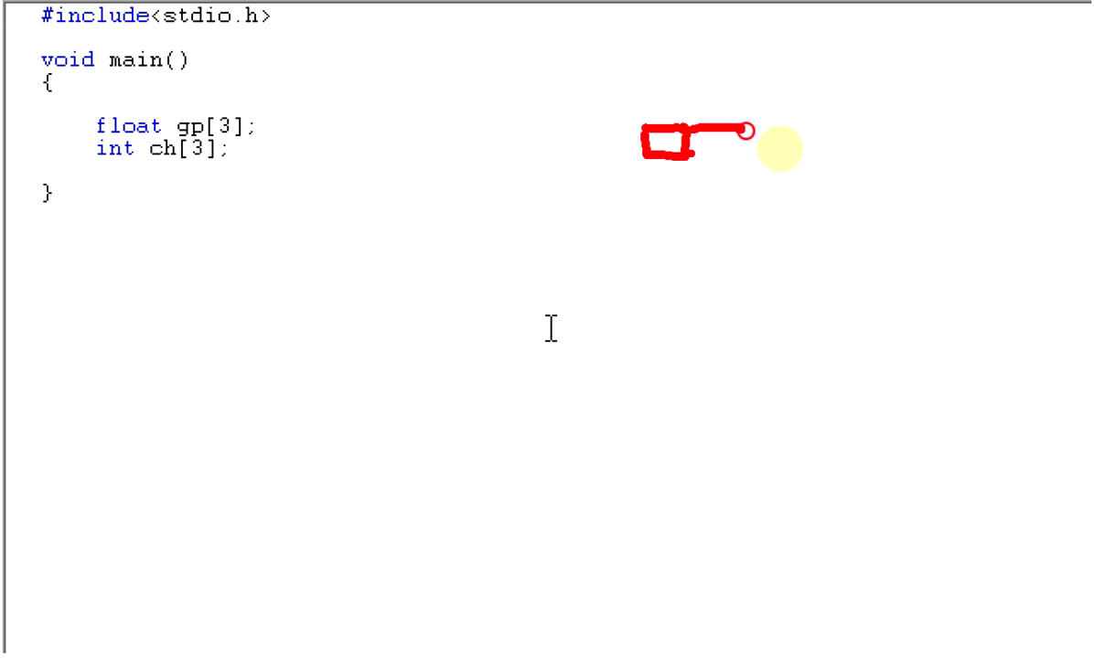
{"action": "left_click_drag", "start_coordinate": [746, 131], "coordinate": [729, 162]}
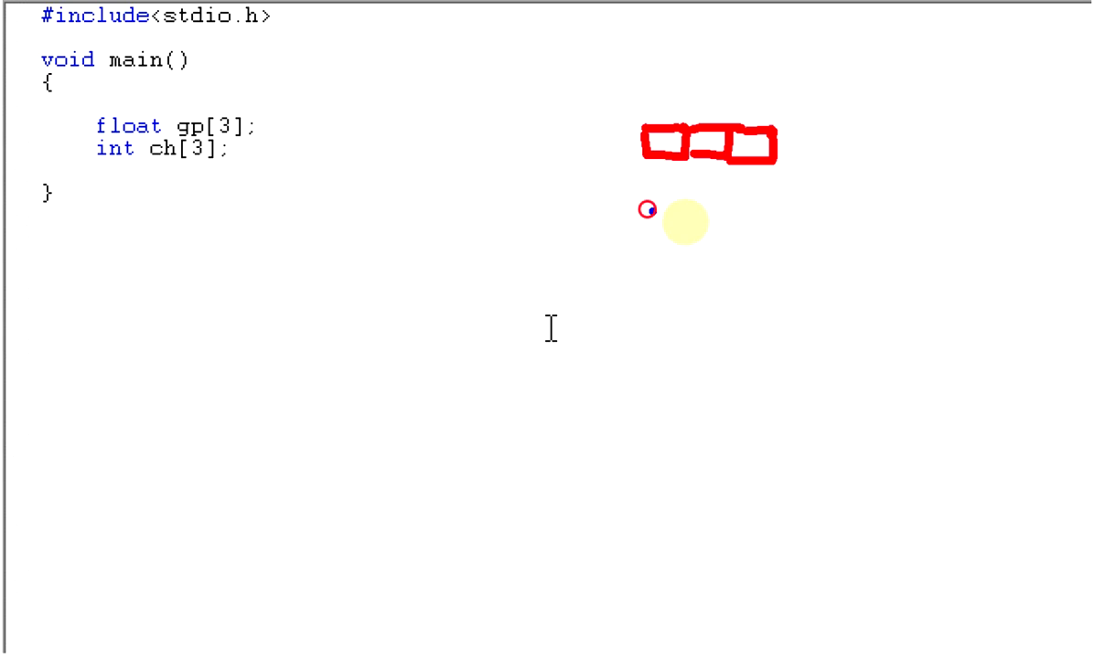
{"action": "left_click_drag", "start_coordinate": [647, 209], "coordinate": [678, 208]}
{"action": "mouse_move", "coordinate": [646, 213]}
{"action": "left_mouse_down"}
{"action": "mouse_move", "coordinate": [729, 205]}
{"action": "mouse_move", "coordinate": [727, 237]}
{"action": "left_mouse_up"}
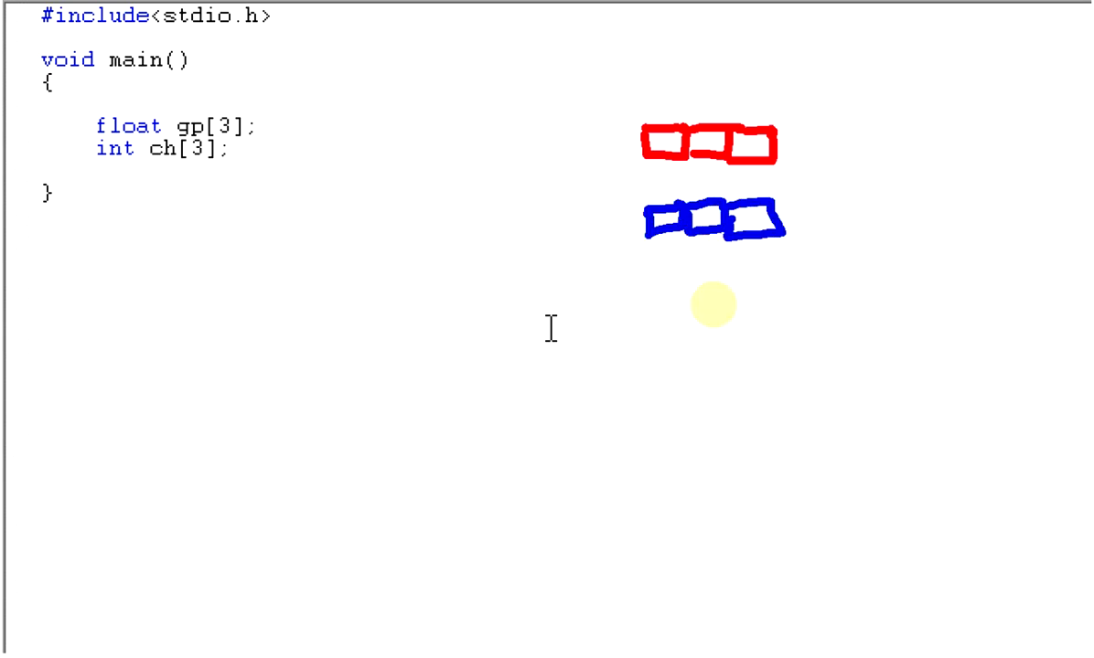
Mark each red and blue box with a blue dot and undo the stray dots outside them
{"action": "left_click", "coordinate": [700, 290]}
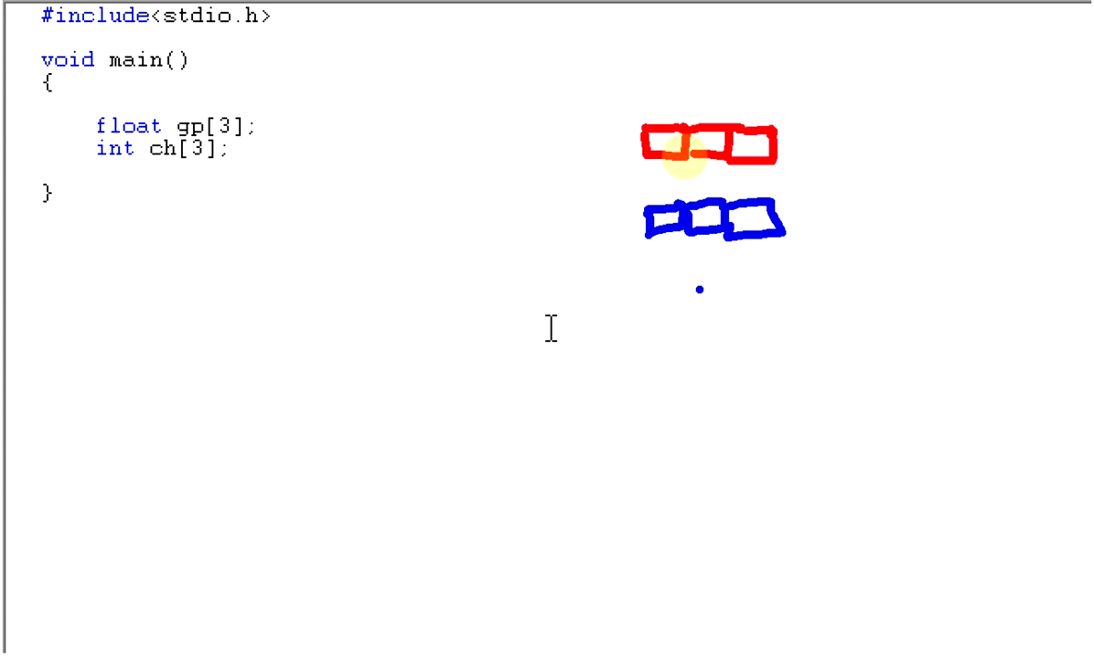
{"action": "left_click", "coordinate": [671, 143]}
{"action": "left_click", "coordinate": [708, 140]}
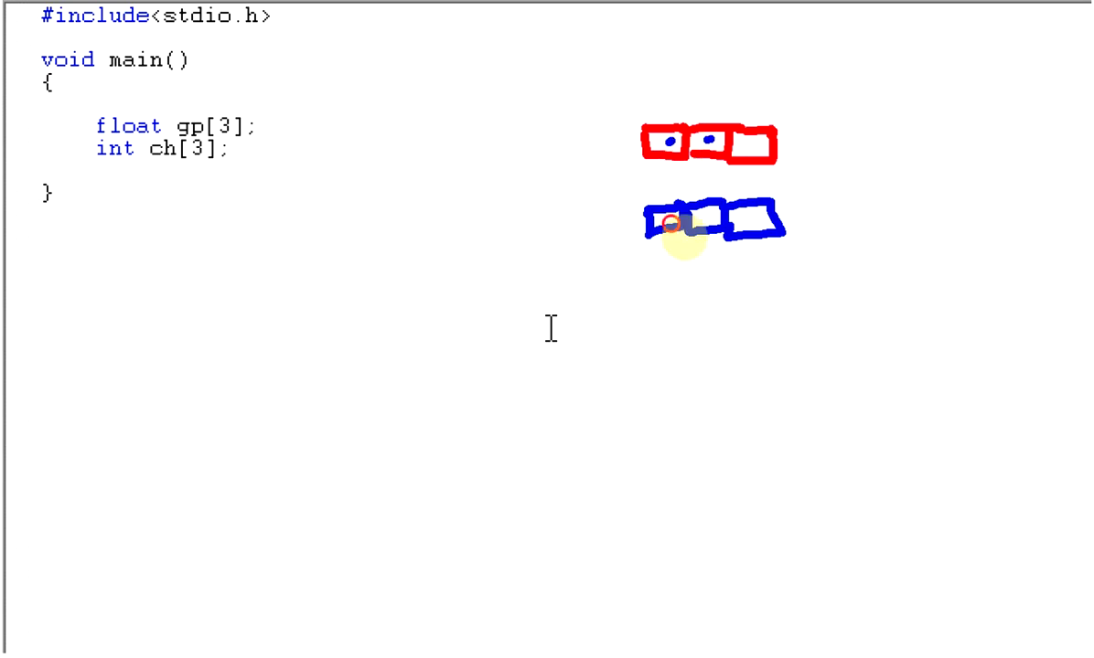
{"action": "left_click", "coordinate": [748, 142]}
{"action": "left_click", "coordinate": [752, 209]}
{"action": "left_click", "coordinate": [705, 216]}
{"action": "left_click", "coordinate": [743, 191]}
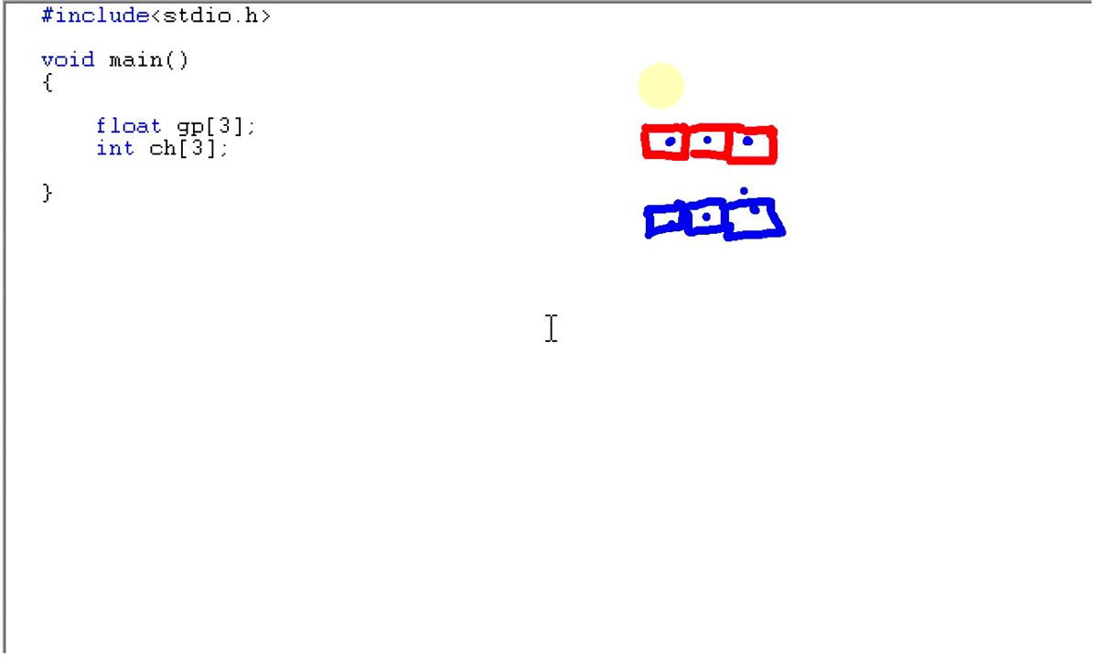
{"action": "left_click", "coordinate": [647, 72]}
{"action": "key", "text": "ctrl+z"}
{"action": "left_click", "coordinate": [663, 102]}
{"action": "key", "text": "ctrl+z"}
Write the blue labels gp[0], gp[1] and gp[2] above the row of red boxes
{"action": "left_click", "coordinate": [639, 68]}
{"action": "mouse_move", "coordinate": [636, 69]}
{"action": "left_mouse_down"}
{"action": "mouse_move", "coordinate": [645, 81]}
{"action": "mouse_move", "coordinate": [674, 61]}
{"action": "mouse_move", "coordinate": [695, 73]}
{"action": "left_mouse_up"}
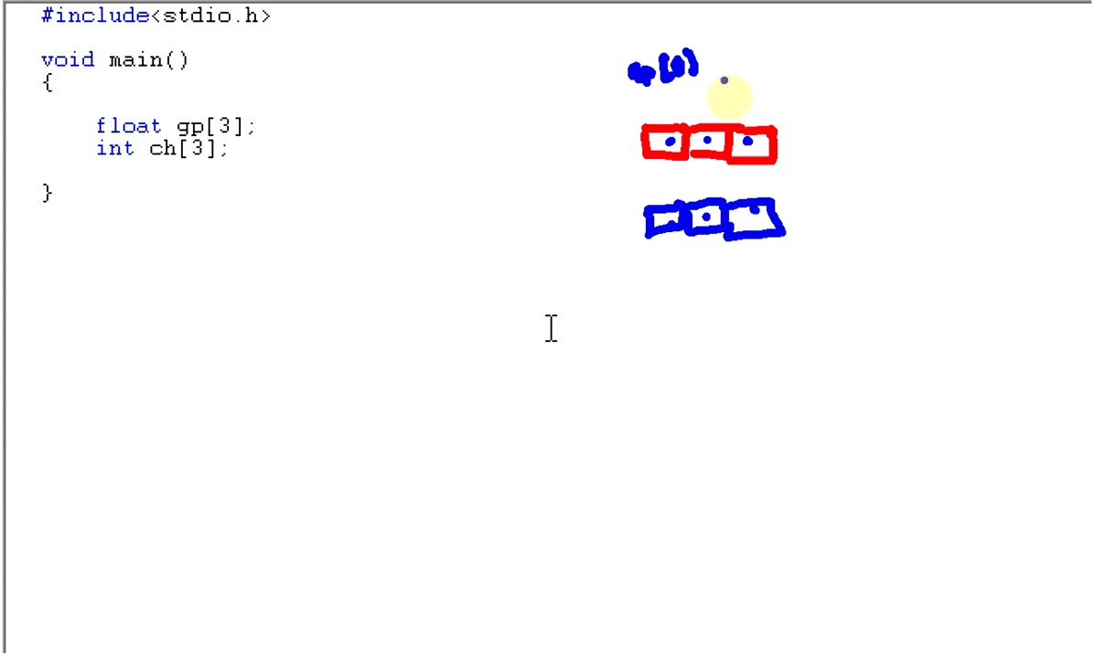
{"action": "left_click", "coordinate": [718, 84]}
{"action": "left_click", "coordinate": [732, 72]}
{"action": "left_click", "coordinate": [773, 64]}
{"action": "mouse_move", "coordinate": [730, 66]}
{"action": "left_mouse_down"}
{"action": "mouse_move", "coordinate": [755, 87]}
{"action": "mouse_move", "coordinate": [834, 87]}
{"action": "left_mouse_up"}
{"action": "mouse_move", "coordinate": [856, 73]}
{"action": "left_mouse_down"}
{"action": "mouse_move", "coordinate": [858, 91]}
{"action": "mouse_move", "coordinate": [903, 84]}
{"action": "left_mouse_up"}
{"action": "left_click", "coordinate": [894, 67]}
Draw blue arrows from the gp[0], gp[1] and gp[2] labels to their matching red boxes
{"action": "left_click_drag", "start_coordinate": [666, 85], "coordinate": [671, 107]}
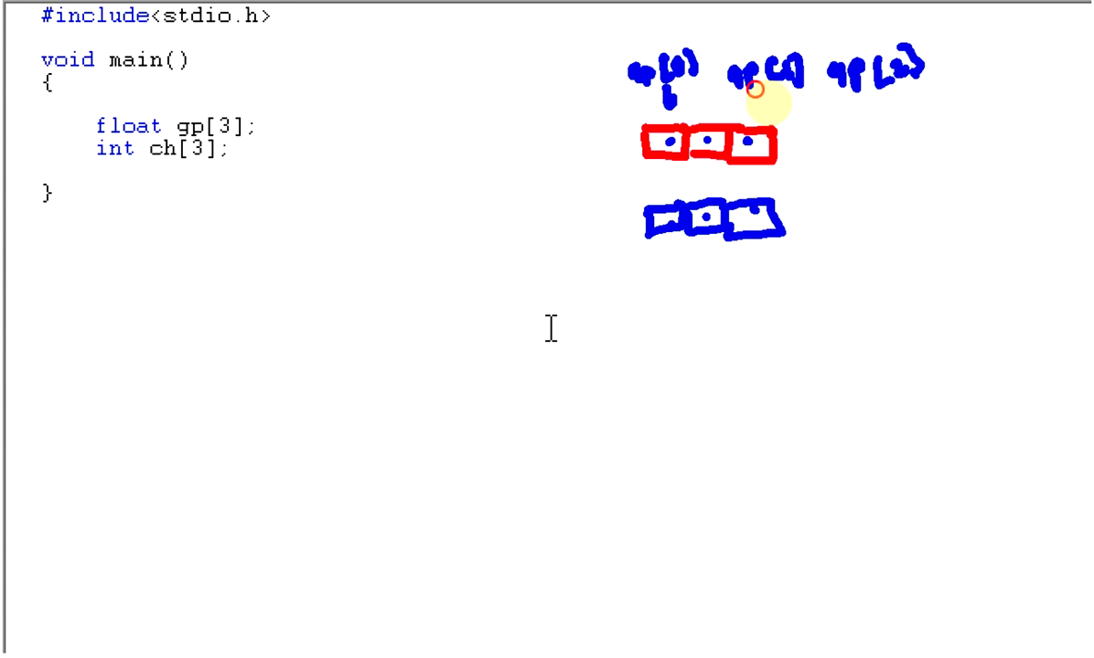
{"action": "left_click_drag", "start_coordinate": [755, 89], "coordinate": [723, 112]}
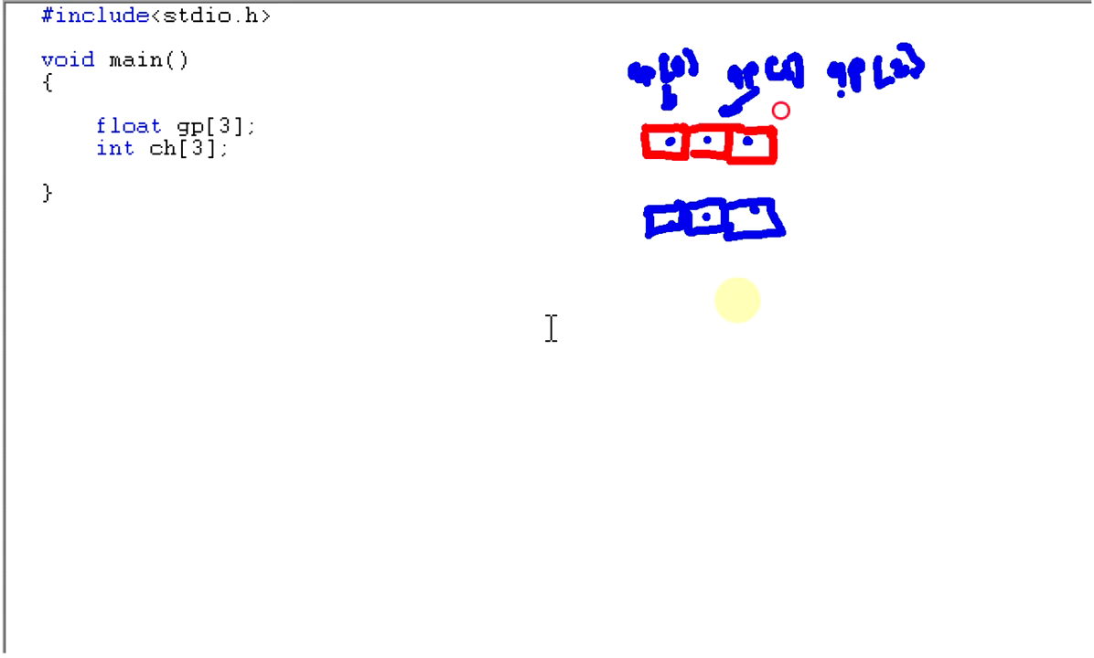
{"action": "left_click_drag", "start_coordinate": [842, 91], "coordinate": [777, 116]}
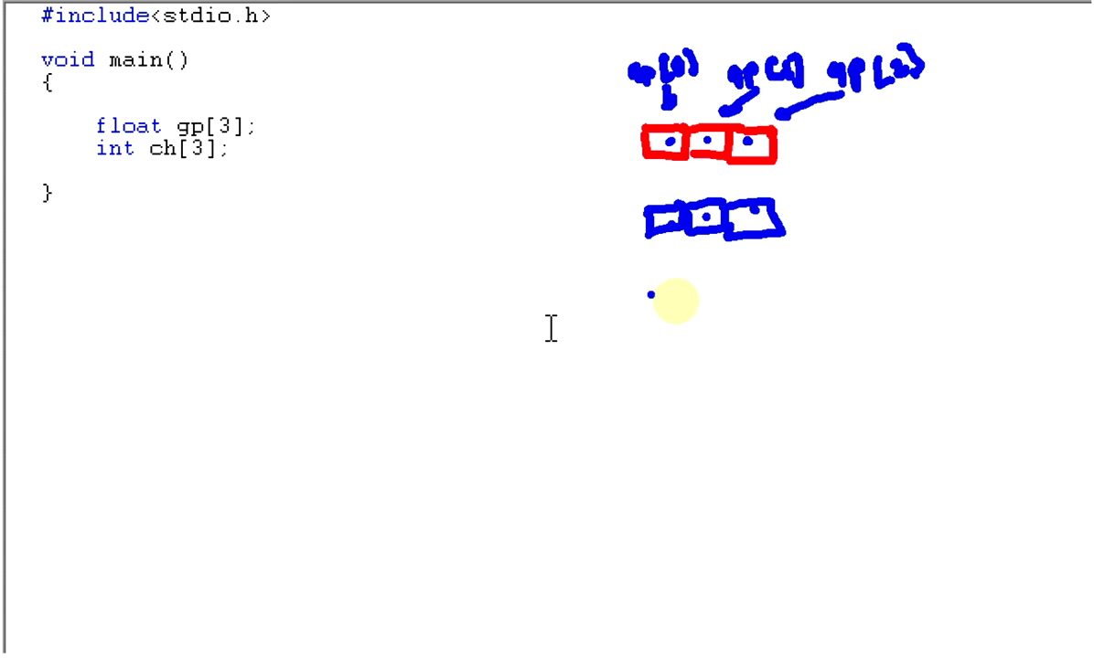
Write the red labels ch[0], ch[1] and ch[2] below the row of blue boxes
{"action": "key", "text": "r"}
{"action": "left_click", "coordinate": [677, 304]}
{"action": "mouse_move", "coordinate": [675, 314]}
{"action": "left_mouse_down"}
{"action": "mouse_move", "coordinate": [673, 323]}
{"action": "mouse_move", "coordinate": [700, 325]}
{"action": "left_mouse_up"}
{"action": "mouse_move", "coordinate": [716, 307]}
{"action": "left_mouse_down"}
{"action": "mouse_move", "coordinate": [715, 322]}
{"action": "mouse_move", "coordinate": [728, 323]}
{"action": "left_mouse_up"}
{"action": "left_click_drag", "start_coordinate": [741, 322], "coordinate": [847, 322]}
{"action": "left_click", "coordinate": [826, 311]}
{"action": "mouse_move", "coordinate": [865, 327]}
{"action": "left_mouse_down"}
{"action": "mouse_move", "coordinate": [872, 303]}
{"action": "mouse_move", "coordinate": [885, 319]}
{"action": "left_mouse_up"}
{"action": "left_click", "coordinate": [783, 335]}
{"action": "left_click_drag", "start_coordinate": [748, 337], "coordinate": [750, 326]}
{"action": "left_click_drag", "start_coordinate": [879, 297], "coordinate": [897, 325]}
{"action": "left_click_drag", "start_coordinate": [947, 309], "coordinate": [975, 322]}
{"action": "mouse_move", "coordinate": [999, 299]}
{"action": "left_mouse_down"}
{"action": "mouse_move", "coordinate": [999, 322]}
{"action": "mouse_move", "coordinate": [1016, 318]}
{"action": "left_mouse_up"}
{"action": "left_click_drag", "start_coordinate": [1021, 292], "coordinate": [1028, 319]}
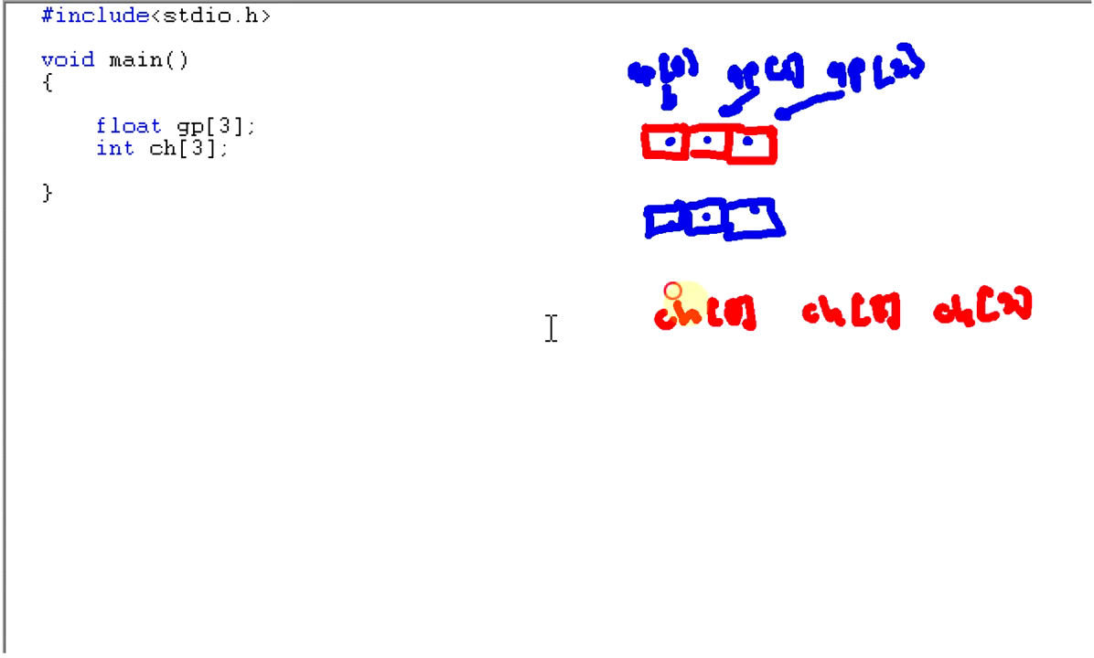
Draw red arrows from the ch[0], ch[1] and ch[2] labels to their matching blue boxes
{"action": "mouse_move", "coordinate": [673, 277]}
{"action": "left_mouse_down"}
{"action": "mouse_move", "coordinate": [673, 287]}
{"action": "mouse_move", "coordinate": [673, 240]}
{"action": "left_mouse_up"}
{"action": "left_click", "coordinate": [719, 282]}
{"action": "left_click_drag", "start_coordinate": [665, 253], "coordinate": [812, 286]}
{"action": "key", "text": "ctrl+z"}
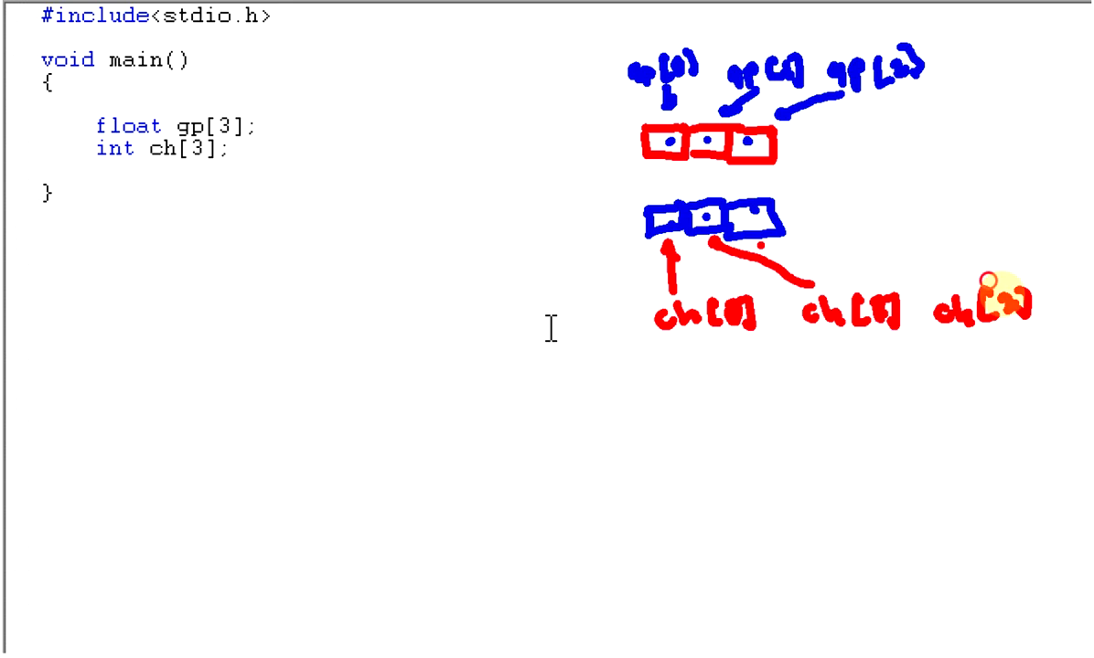
{"action": "left_click_drag", "start_coordinate": [790, 242], "coordinate": [985, 275]}
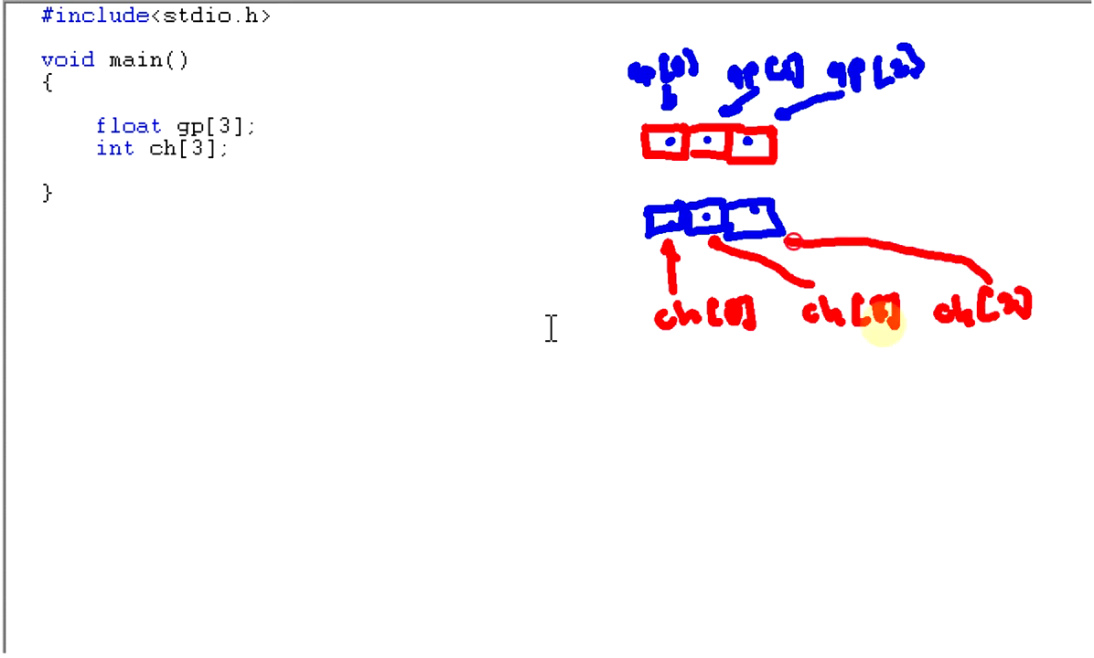
{"action": "left_click_drag", "start_coordinate": [800, 237], "coordinate": [798, 248]}
{"action": "left_click", "coordinate": [874, 333]}
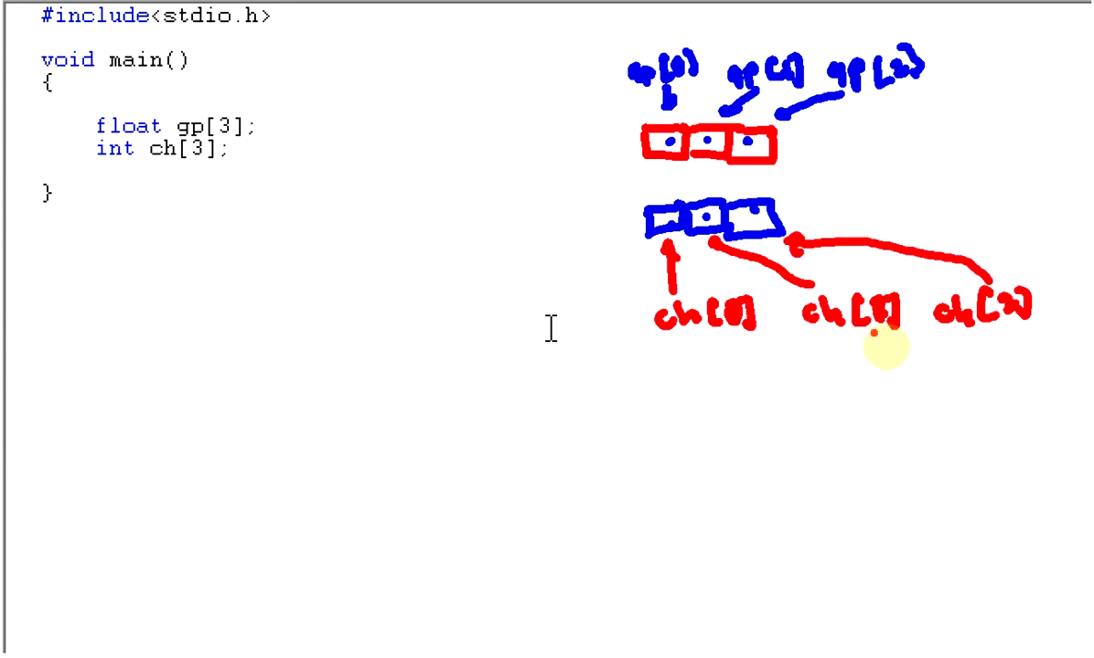
{"action": "key", "text": "ctrl+z"}
{"action": "left_click", "coordinate": [411, 298]}
{"action": "left_click", "coordinate": [230, 129]}
{"action": "left_click", "coordinate": [420, 215]}
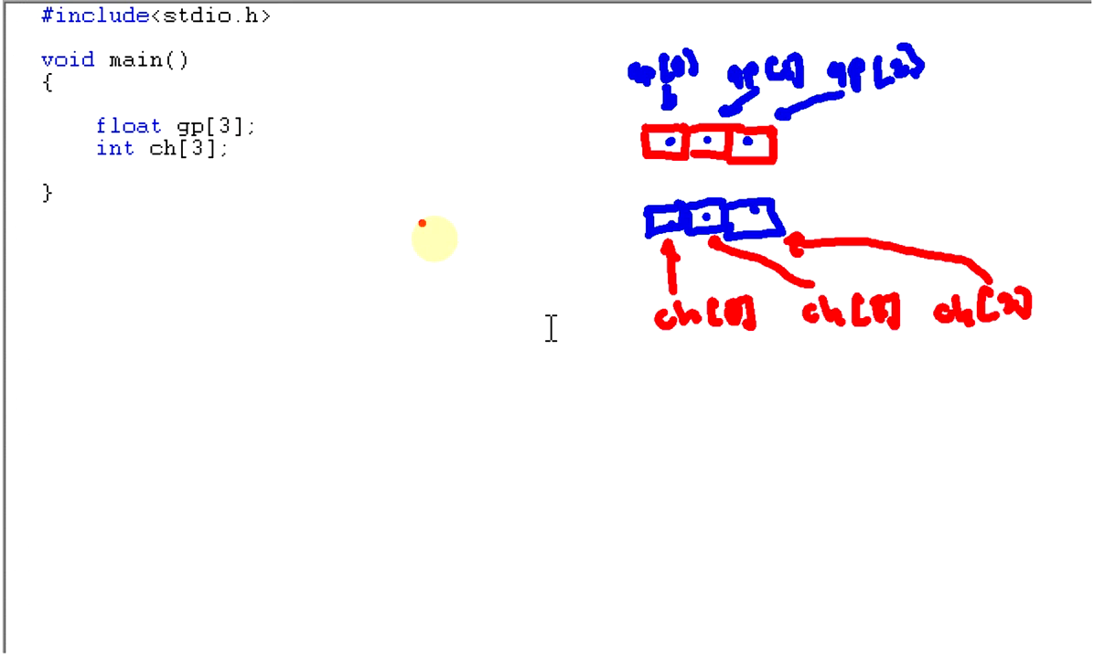